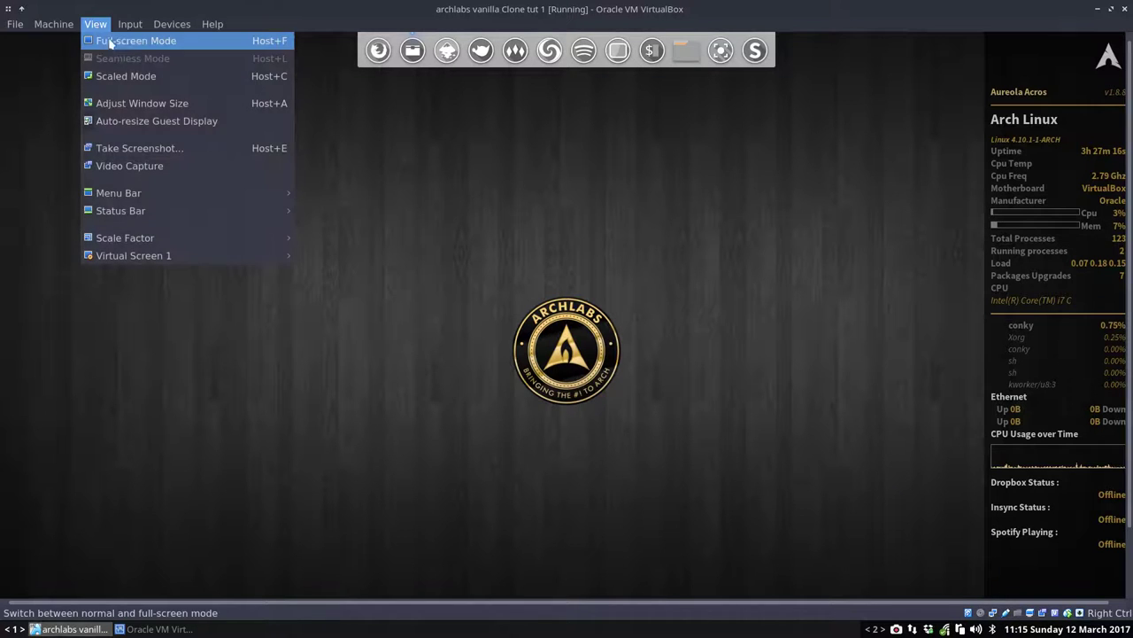
Step: Switch the VM to full screen and open the root menu's Display Keybinds submenu
left_click(115, 42)
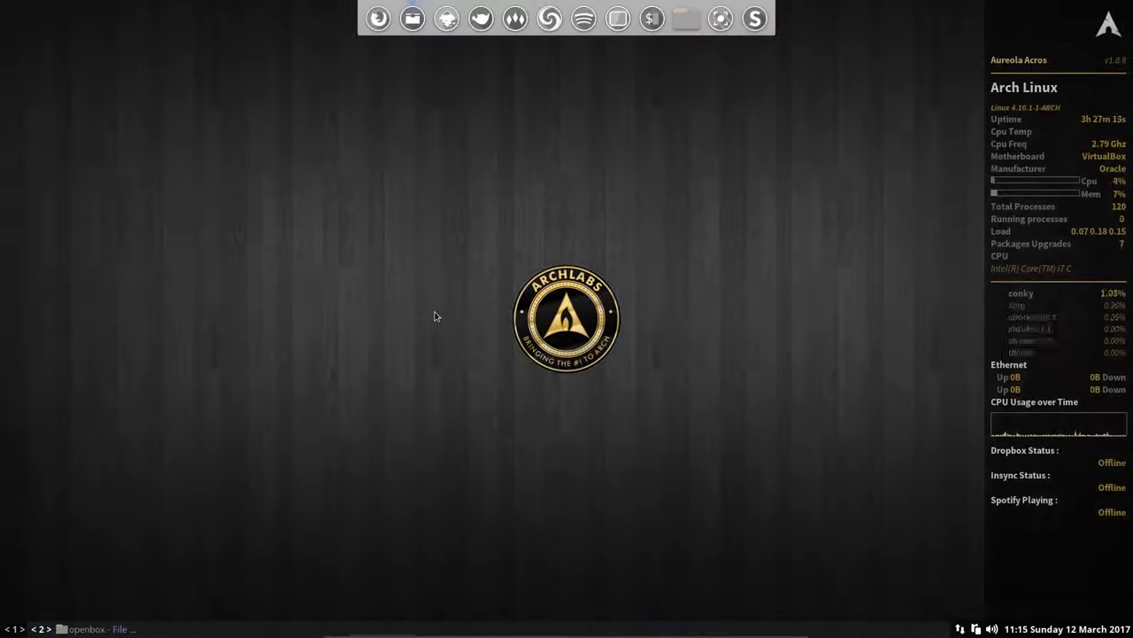
right_click(295, 236)
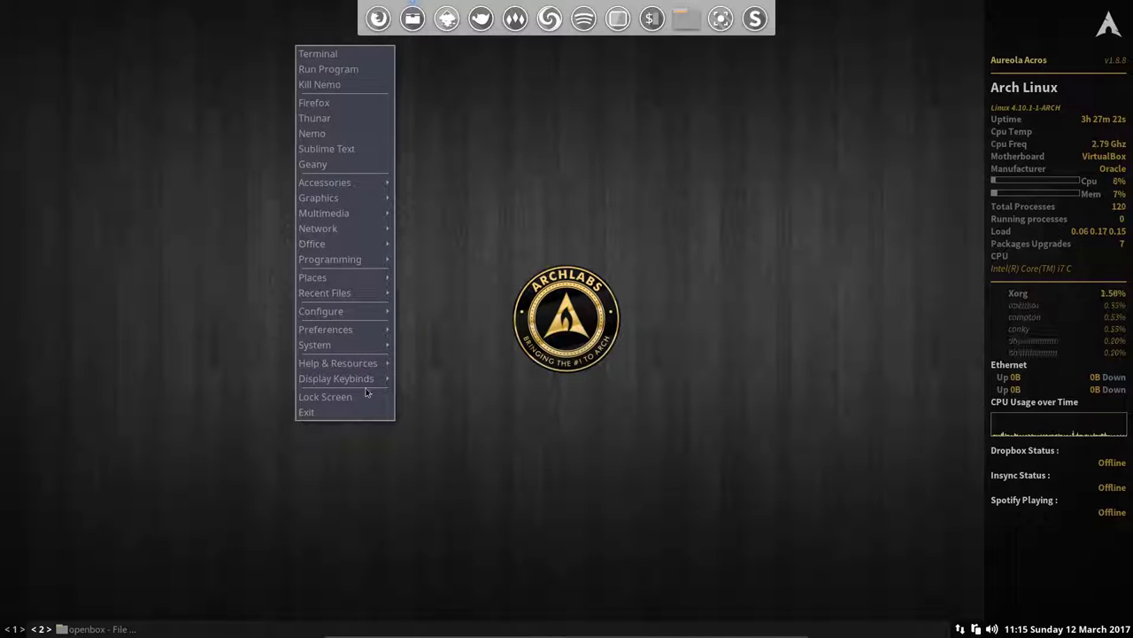
mouse_move(377, 385)
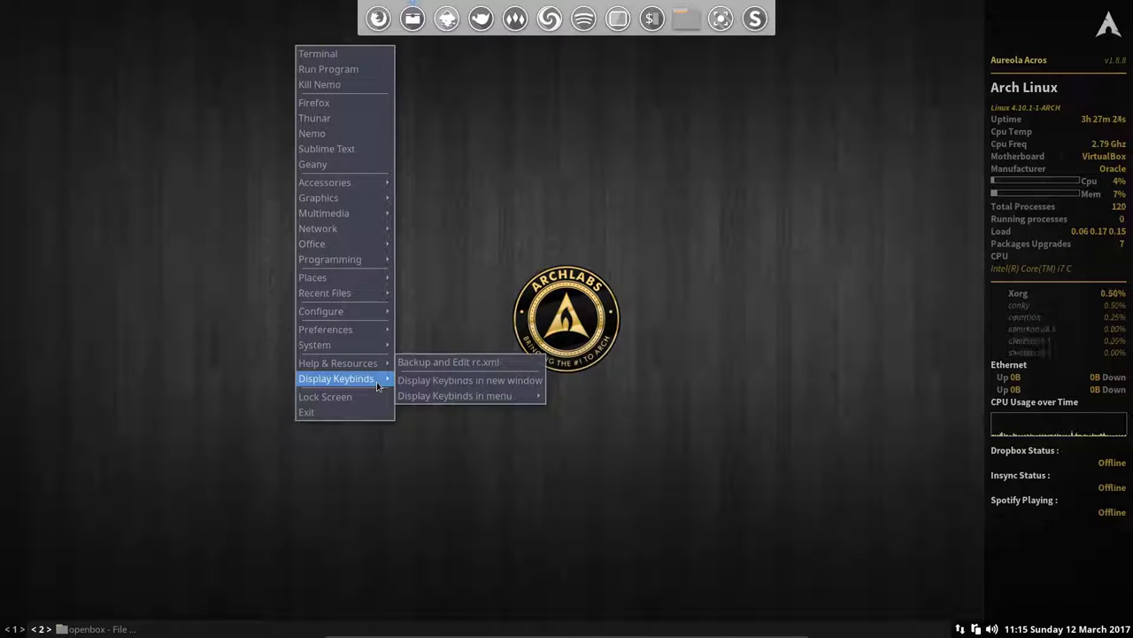
Step: Show the keybinds in their own Openbox Keybinds window, moved to the top-left
left_click(514, 382)
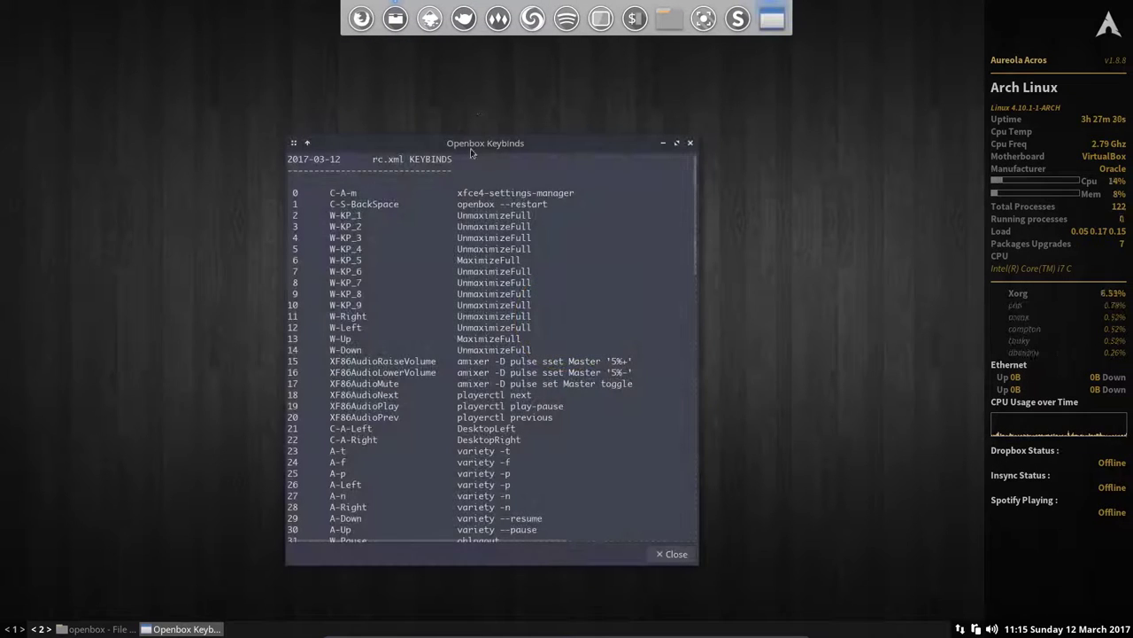
left_click_drag(478, 143, 269, 19)
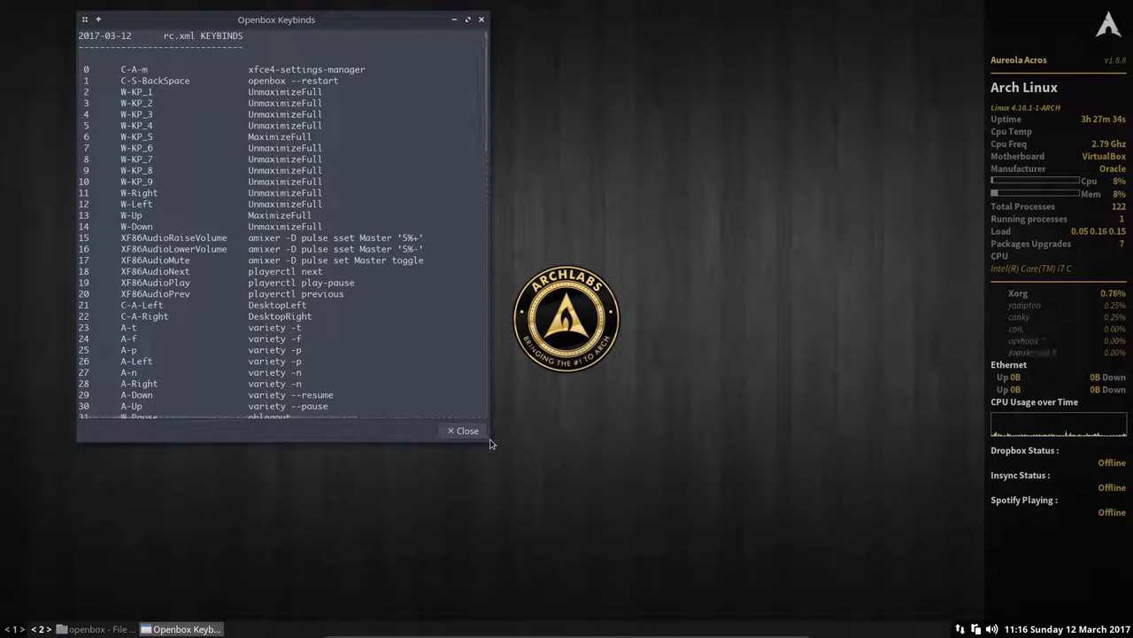
key("super")
left_click(485, 408)
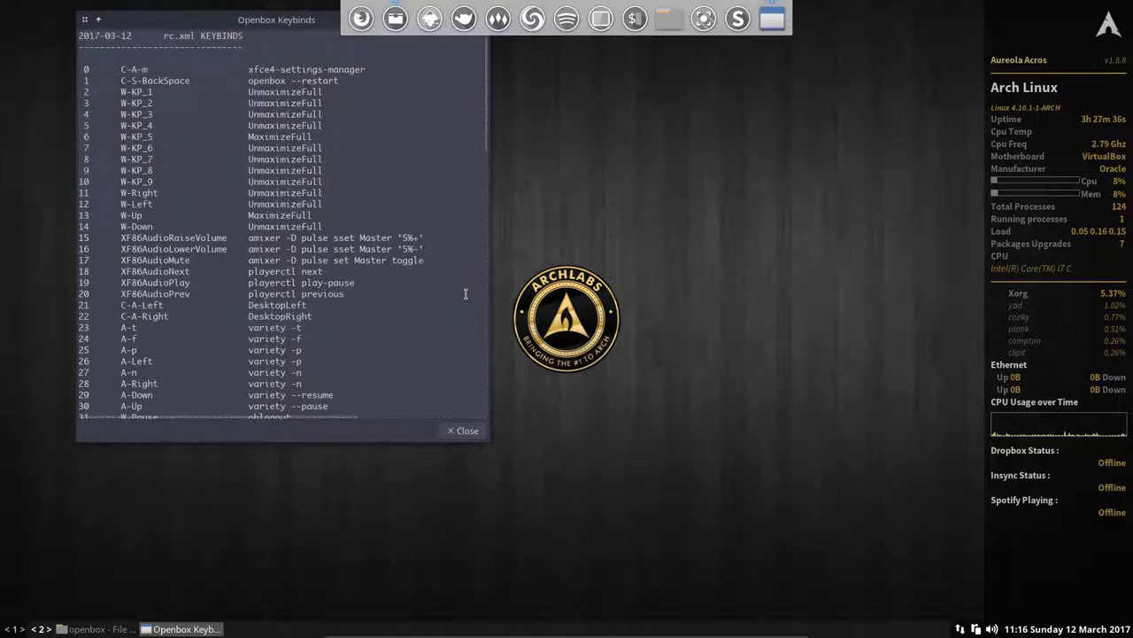
left_click_drag(486, 142, 479, 232)
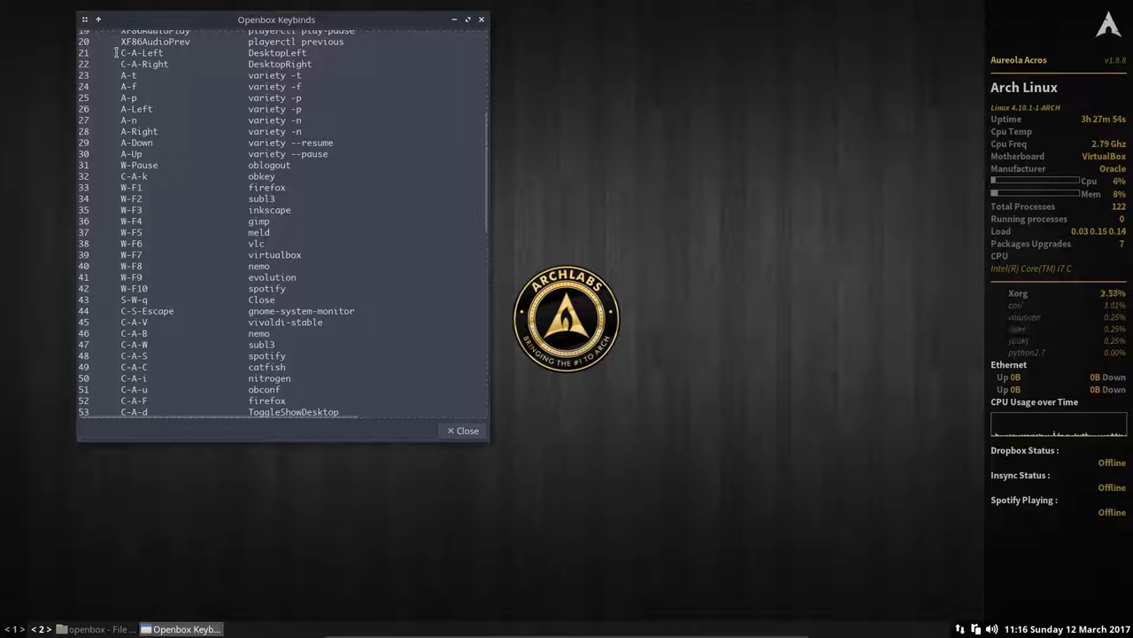
Step: Scroll through the keybinds list down to entry 104
scroll(146, 162, "up", 2)
scroll(147, 162, "up", 3)
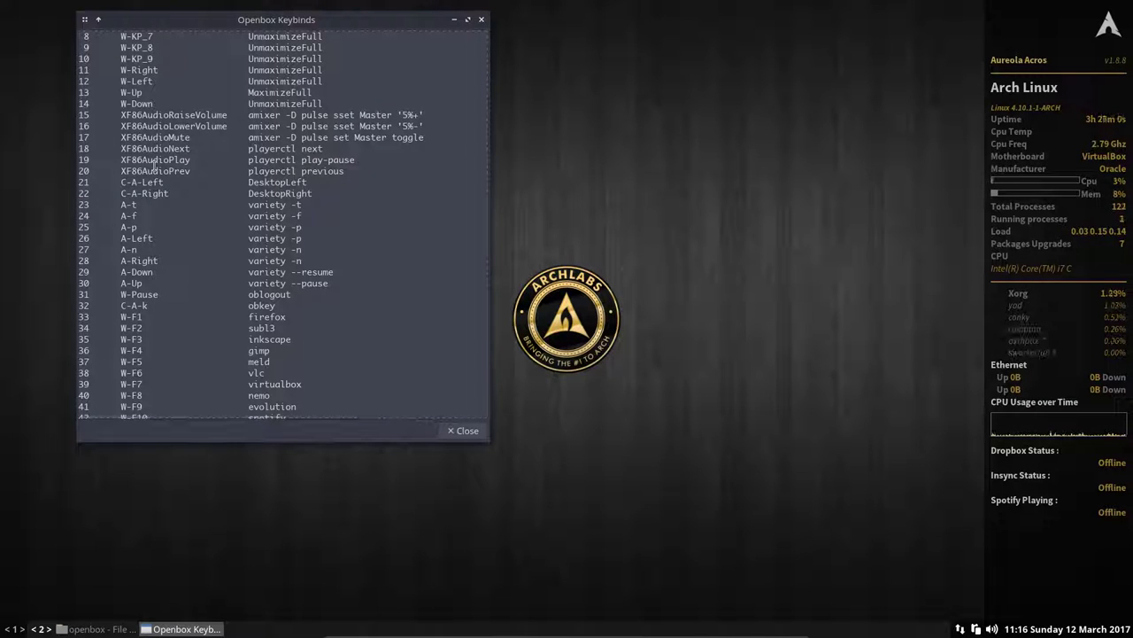
scroll(154, 274, "up", 3)
scroll(152, 274, "up", 1)
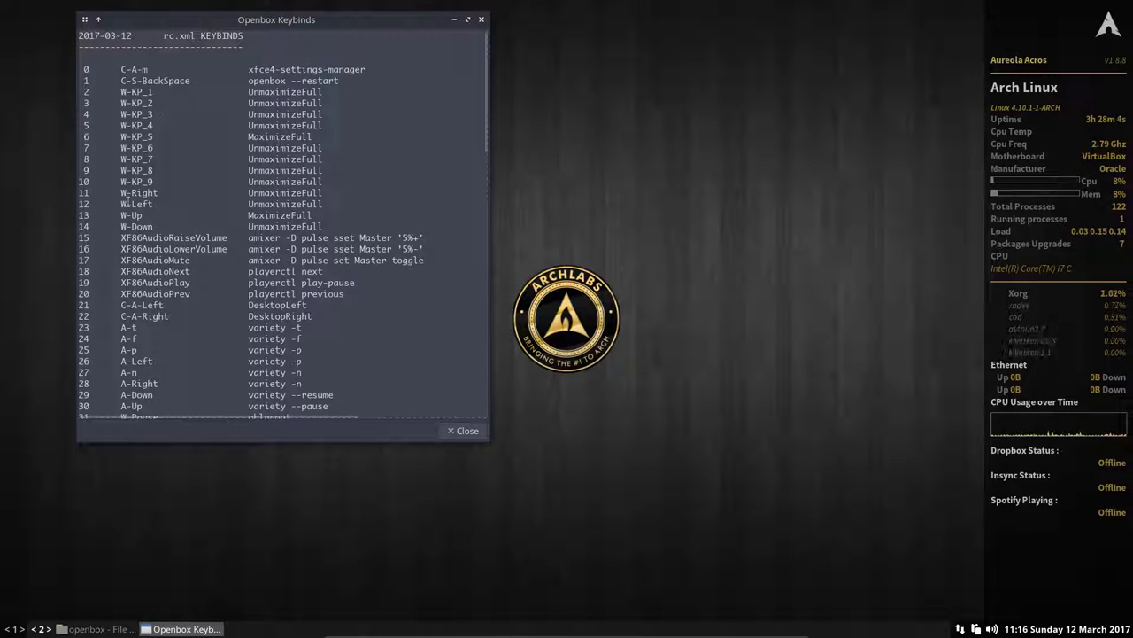
scroll(118, 278, "down", 20)
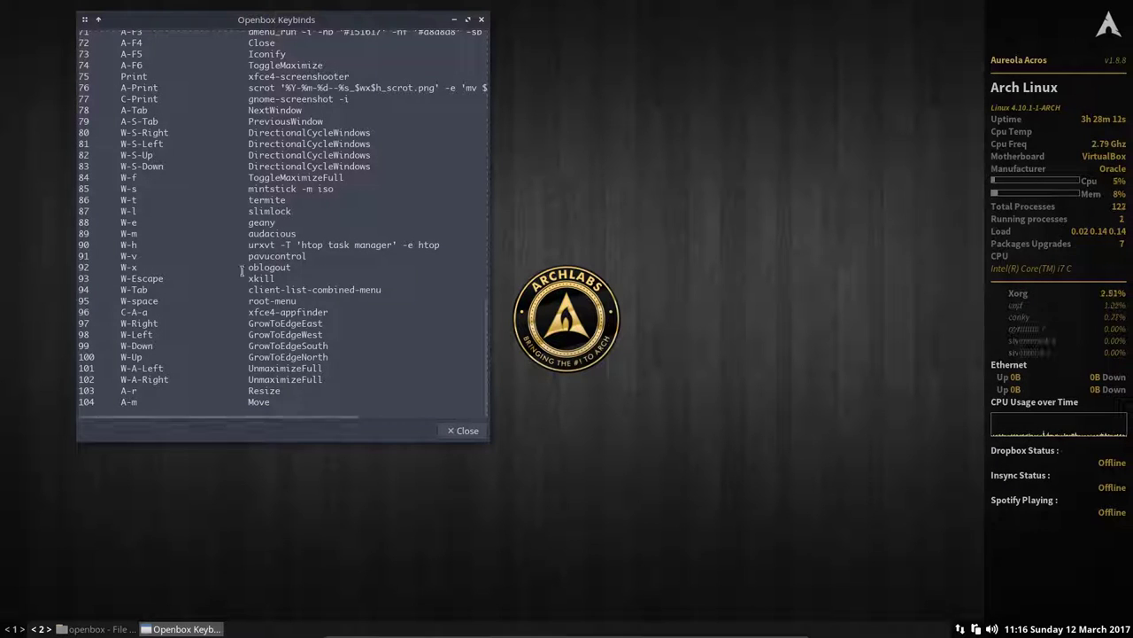
Step: Close the keybinds window and browse Display Keybinds in menu, including its More... submenus
left_click(468, 432)
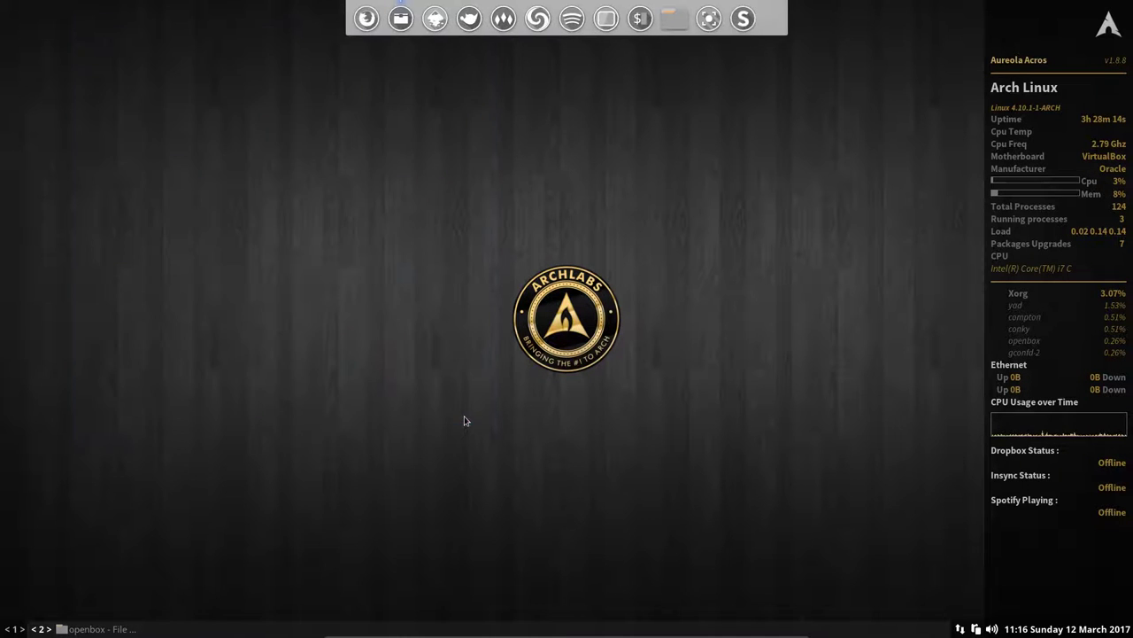
right_click(393, 270)
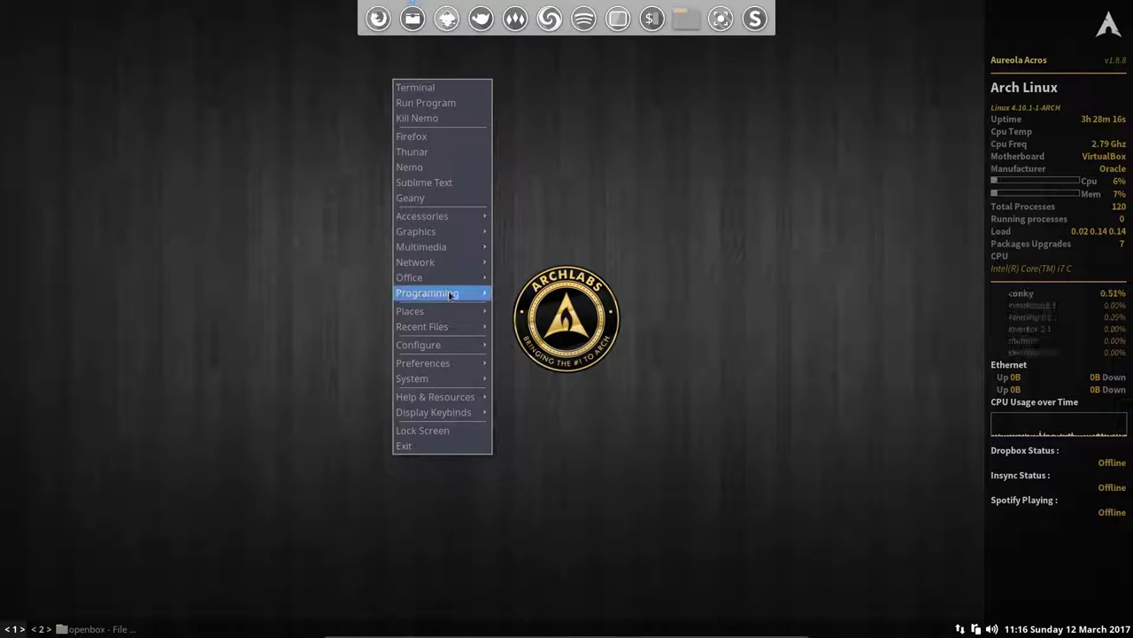
mouse_move(471, 345)
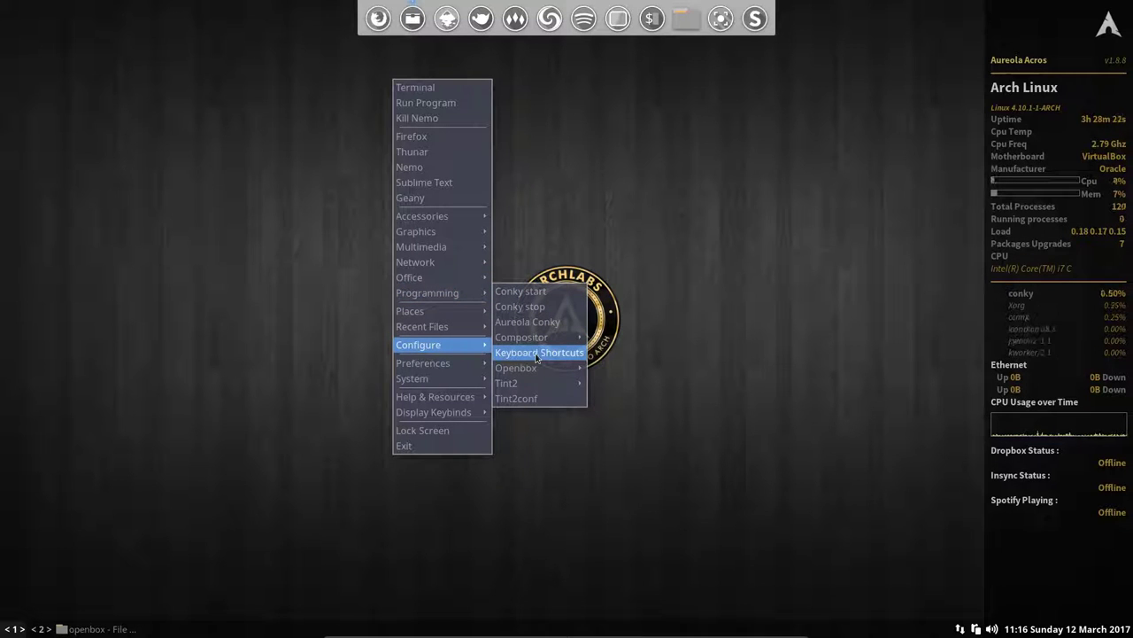
mouse_move(469, 413)
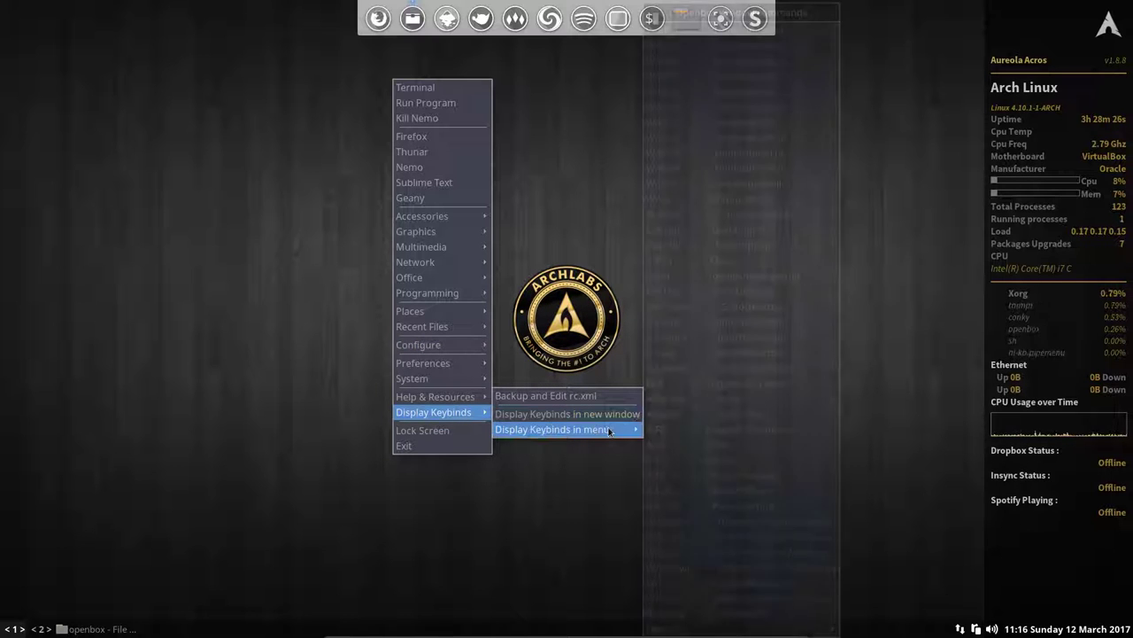
mouse_move(550, 429)
mouse_move(801, 628)
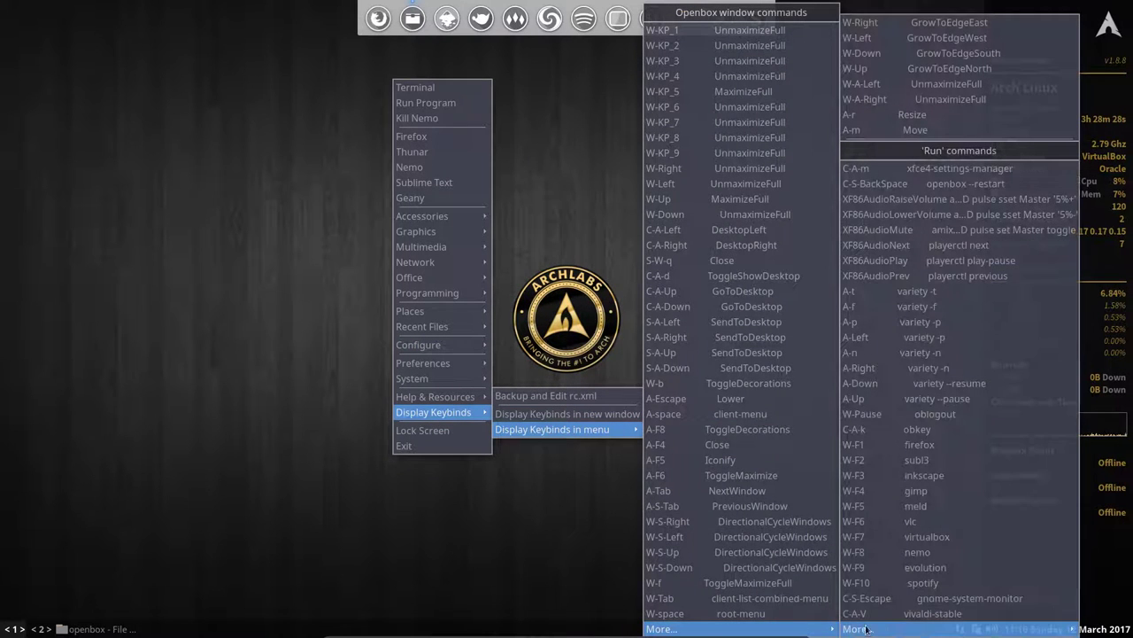
mouse_move(922, 628)
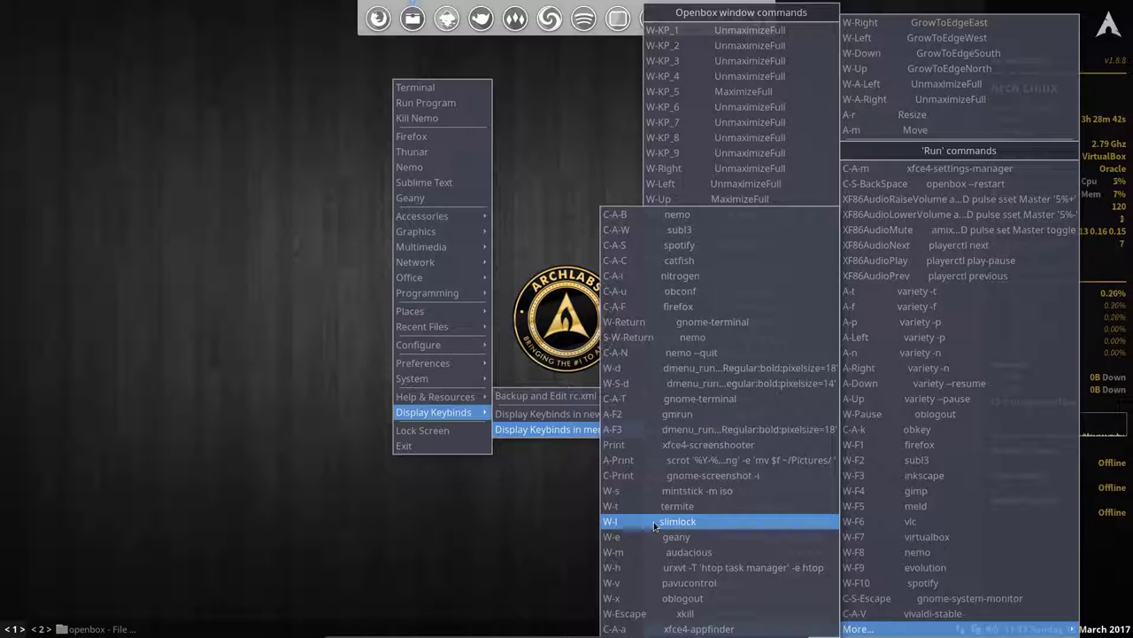
Step: Dismiss the keybind menus and reopen the root menu to the Configure submenu
left_click(544, 204)
right_click(446, 330)
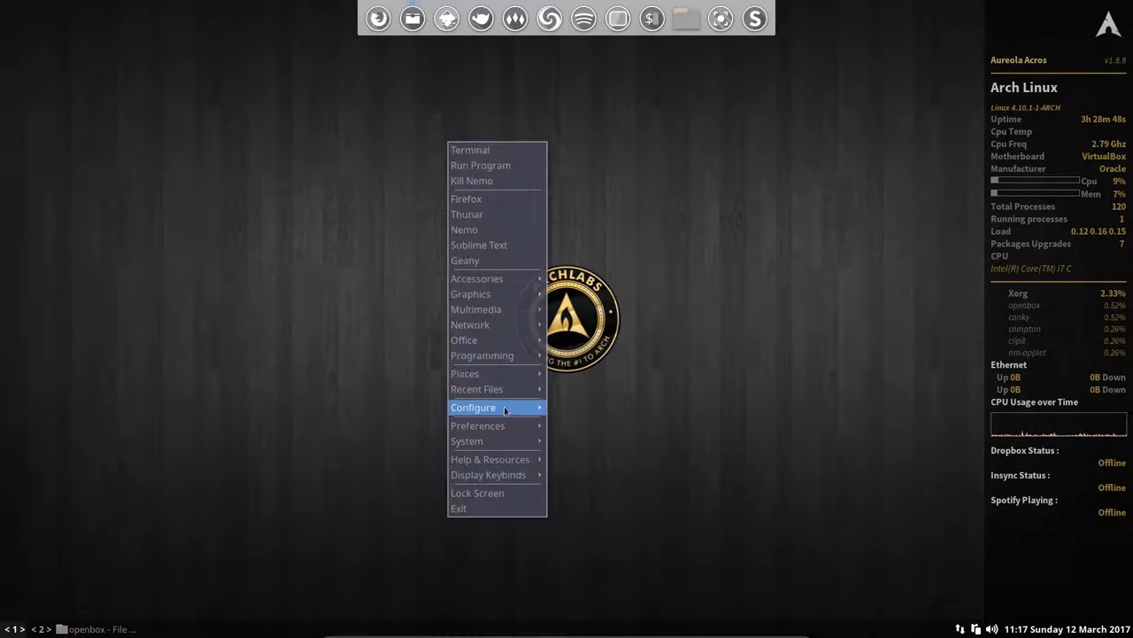
mouse_move(506, 410)
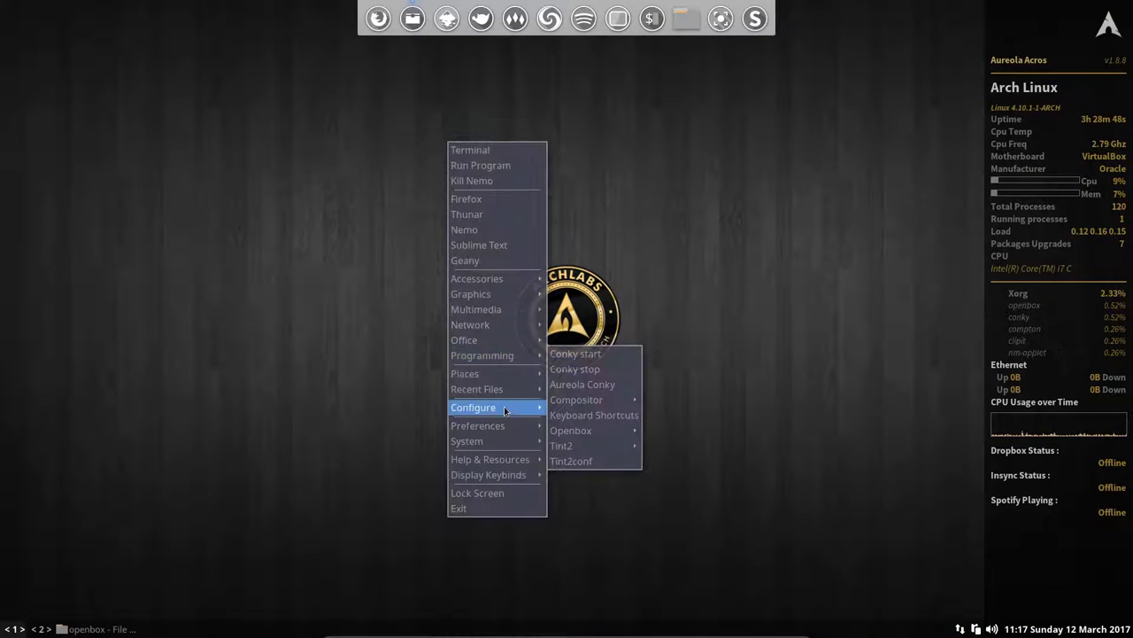
Step: Launch obkey maximized and inspect the Super+1 and openbox --restart bindings
left_click(588, 416)
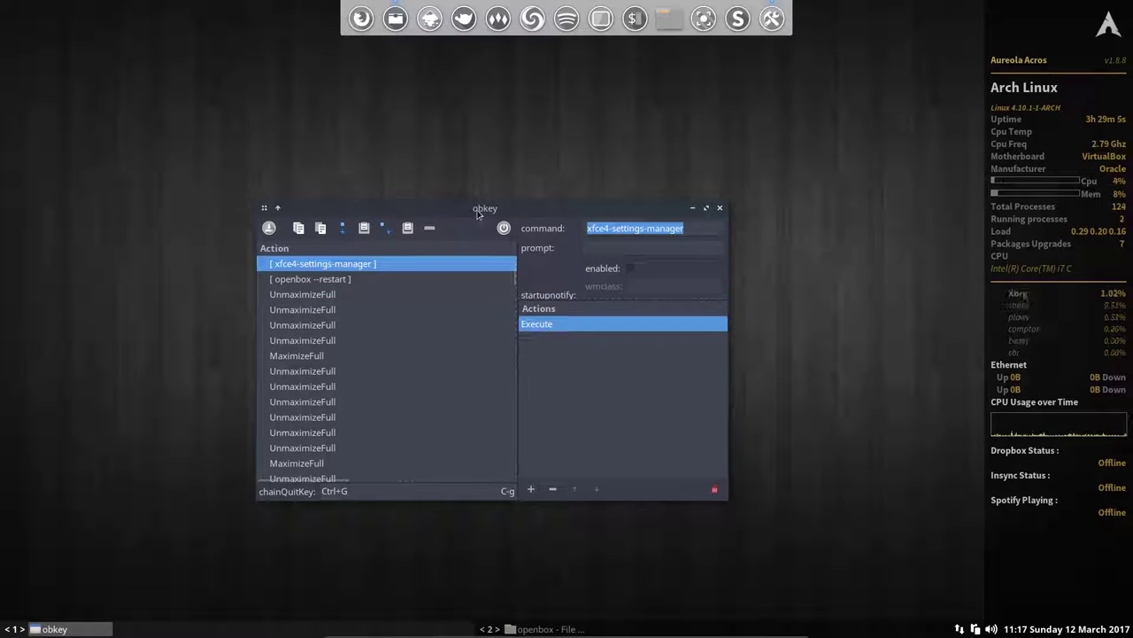
left_click(707, 209)
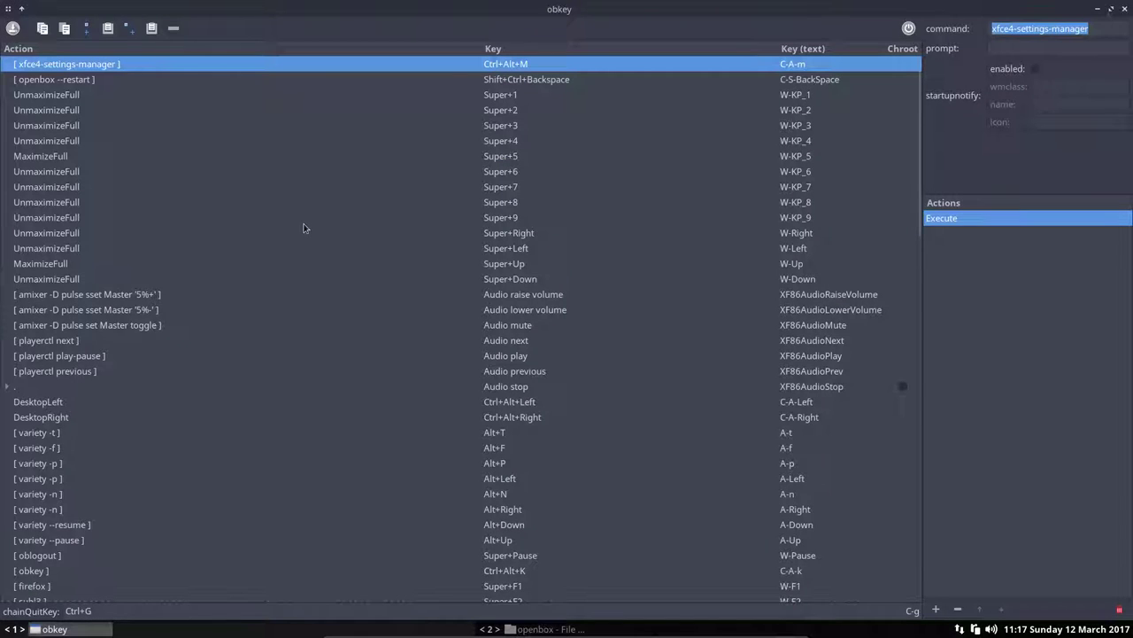
left_click(471, 97)
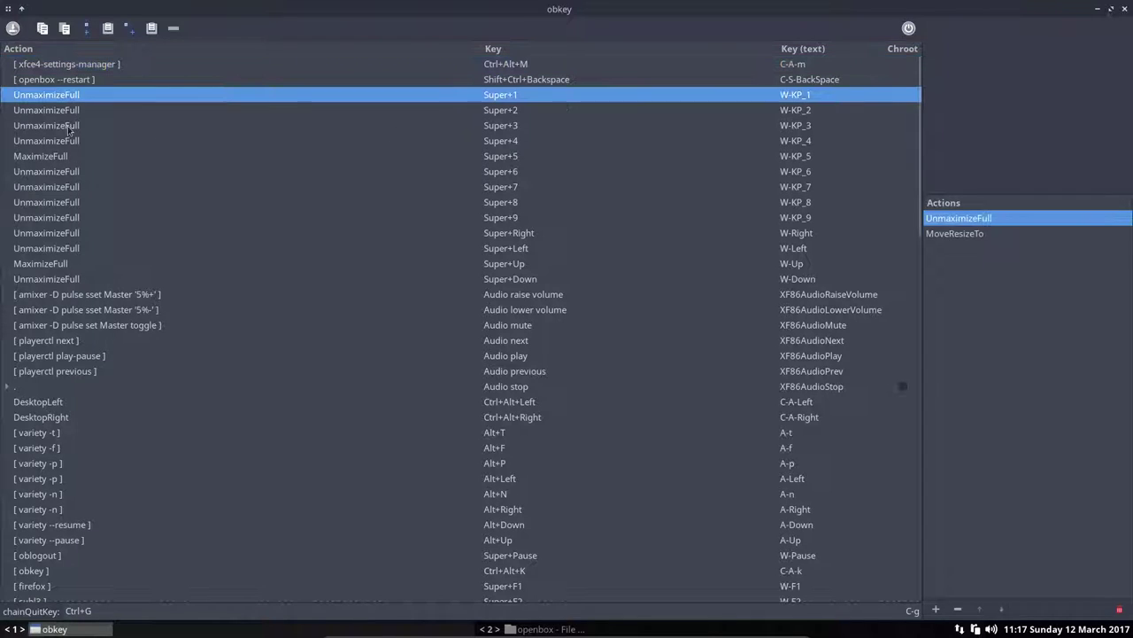
left_click(521, 82)
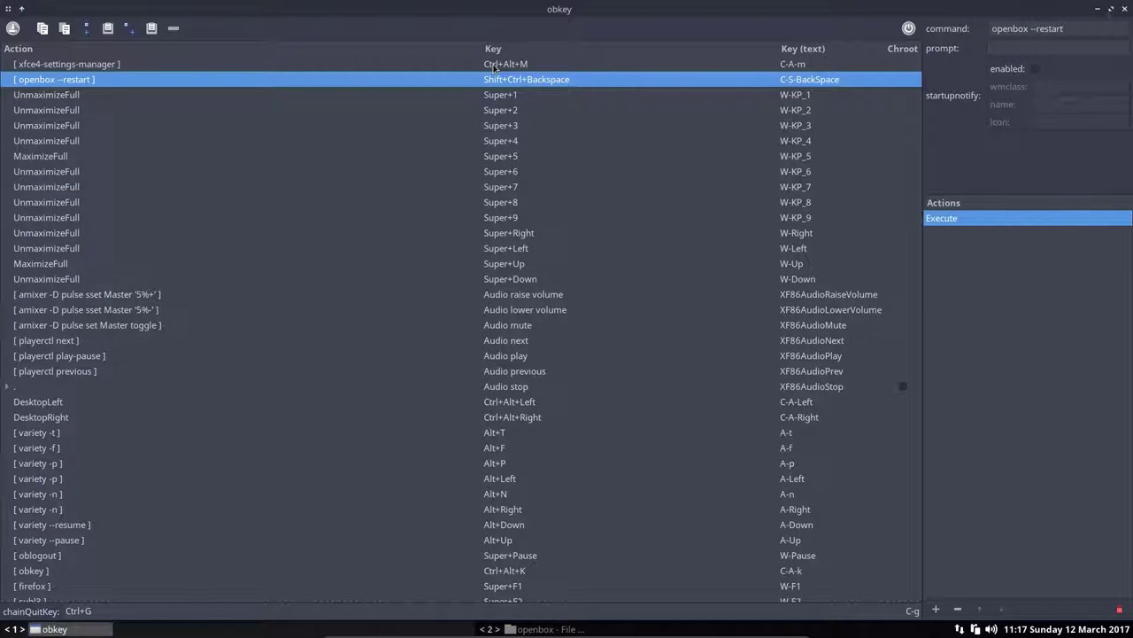
Step: Try Shift+Ctrl+Page_Up for openbox --restart, restore Shift+Ctrl+BackSpace, save rc.xml and minimize obkey
left_click(503, 81)
key("ctrl+shift+Page_Up")
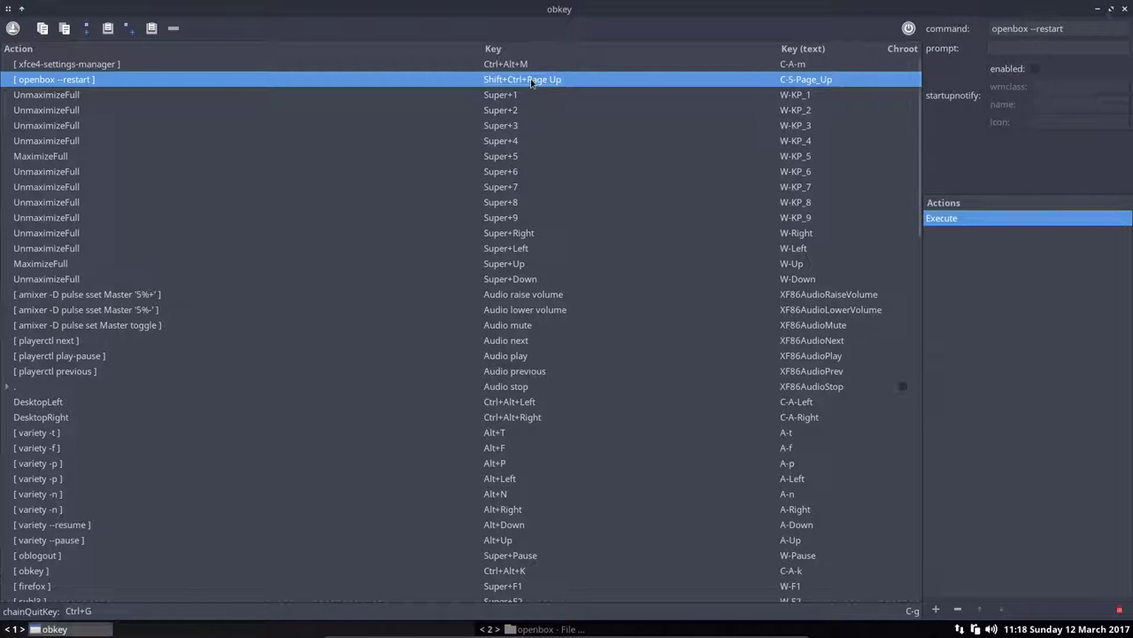
left_click(532, 82)
key("shift+ctrl+BackSpace")
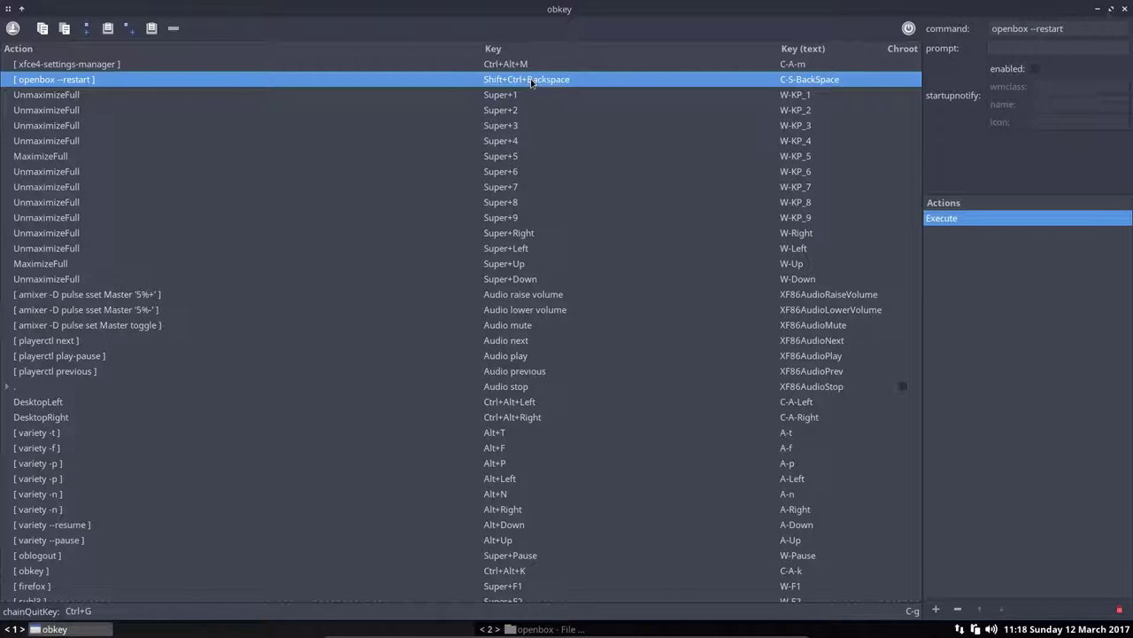
left_click(12, 28)
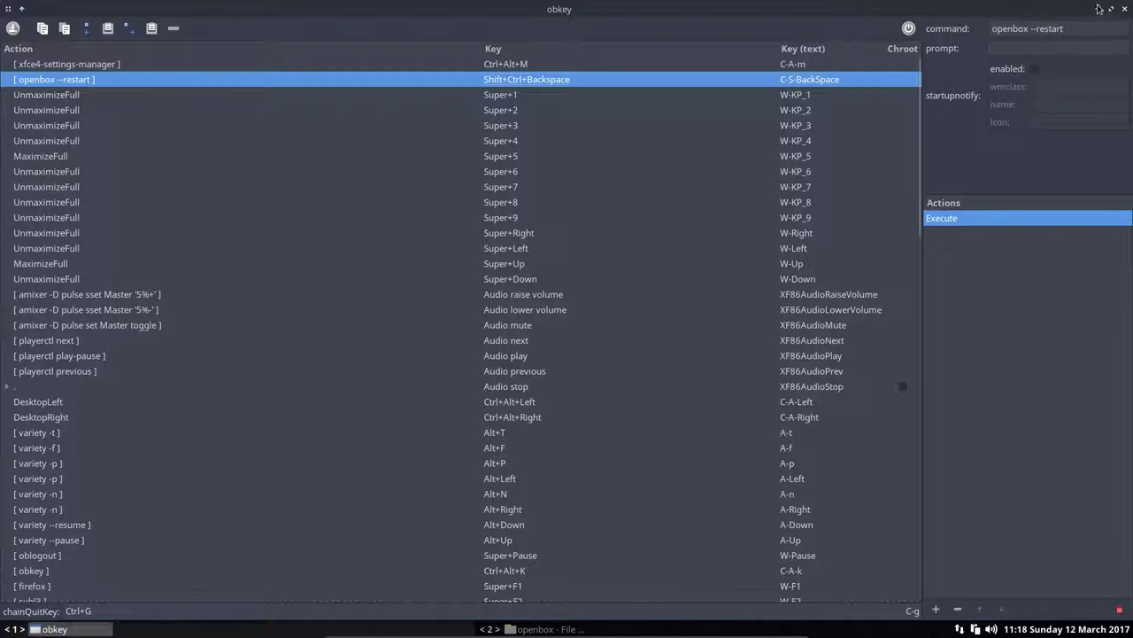
left_click(1099, 10)
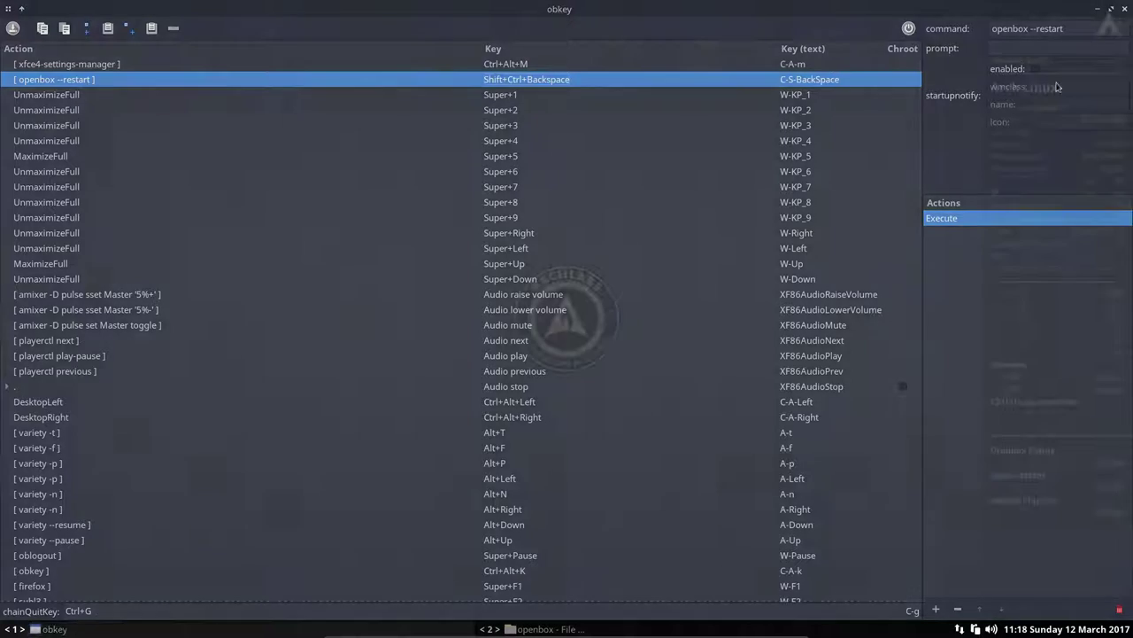
Step: Restart Openbox via Configure > Openbox > Restart, then restore the minimised obkey window
right_click(512, 227)
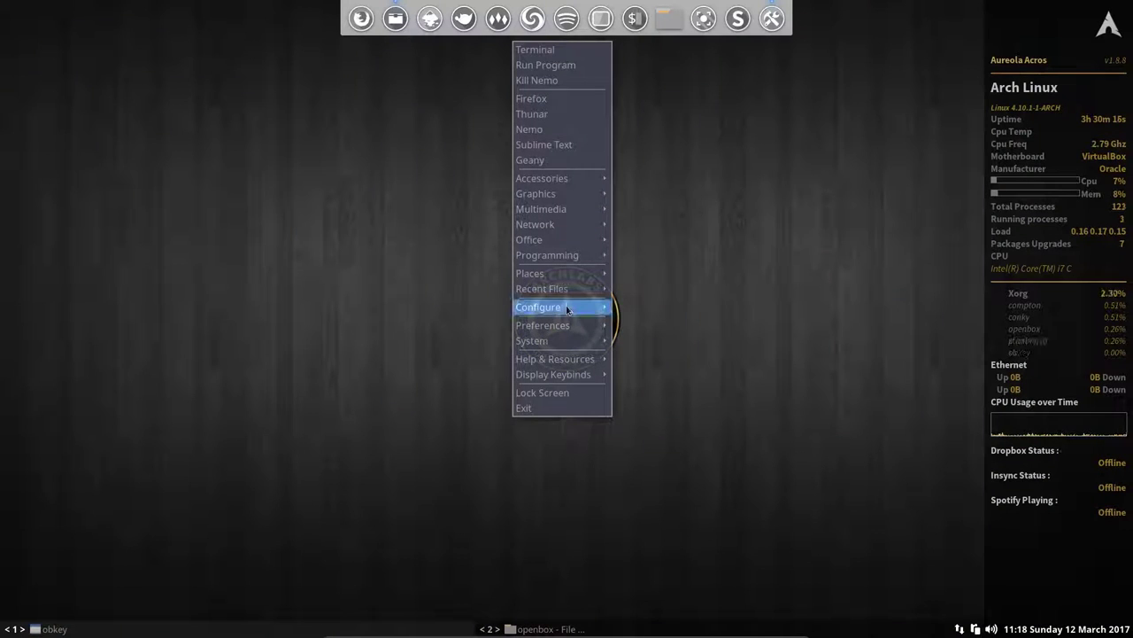
mouse_move(574, 304)
mouse_move(676, 334)
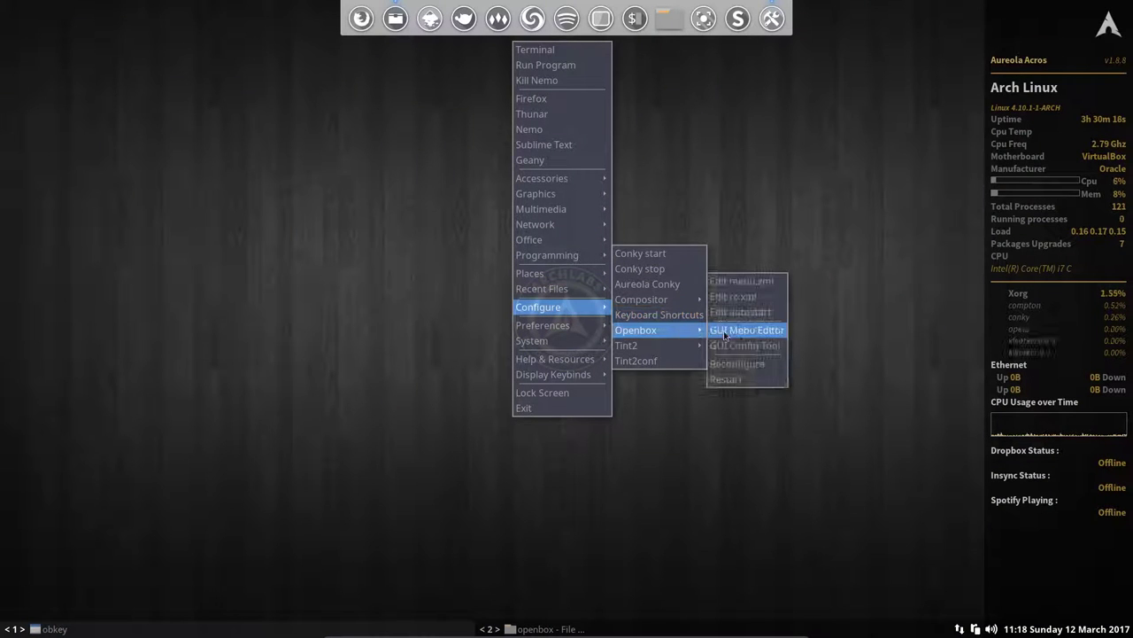
left_click(746, 379)
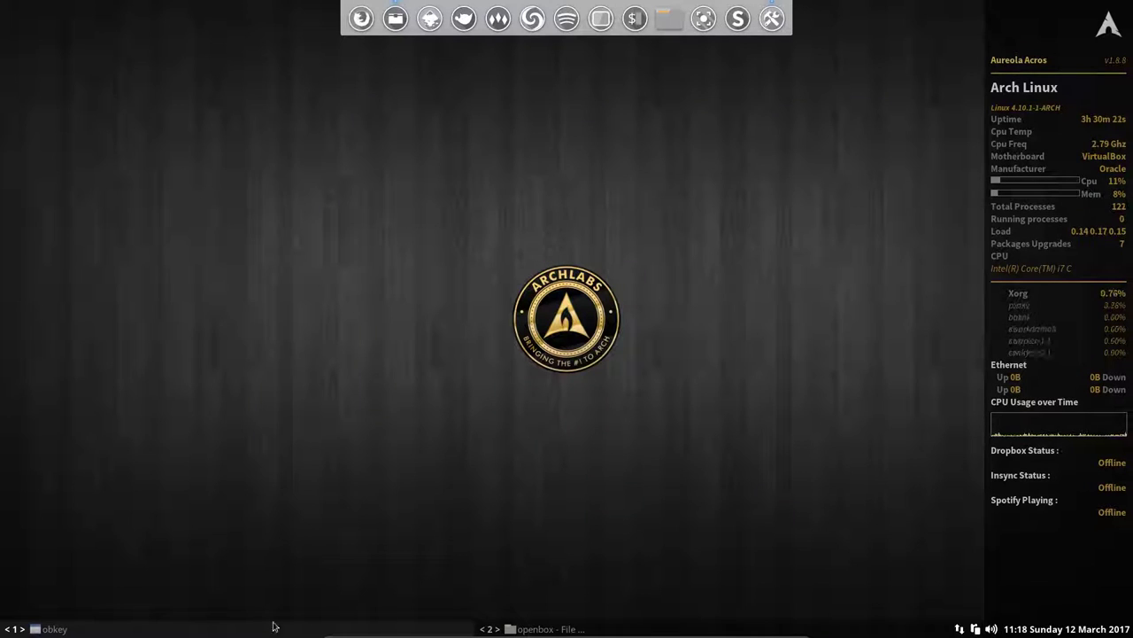
left_click(53, 628)
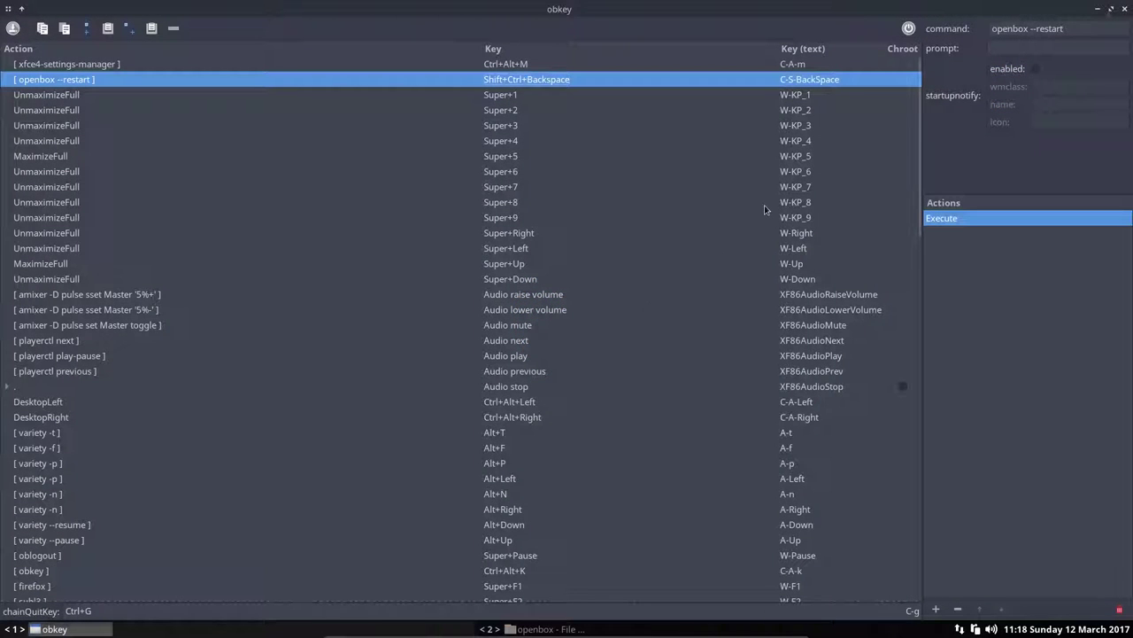
Step: Select the xfce4-settings-manager binding and test Ctrl+Alt+M, scrolling through the Settings Manager categories
left_click(108, 64)
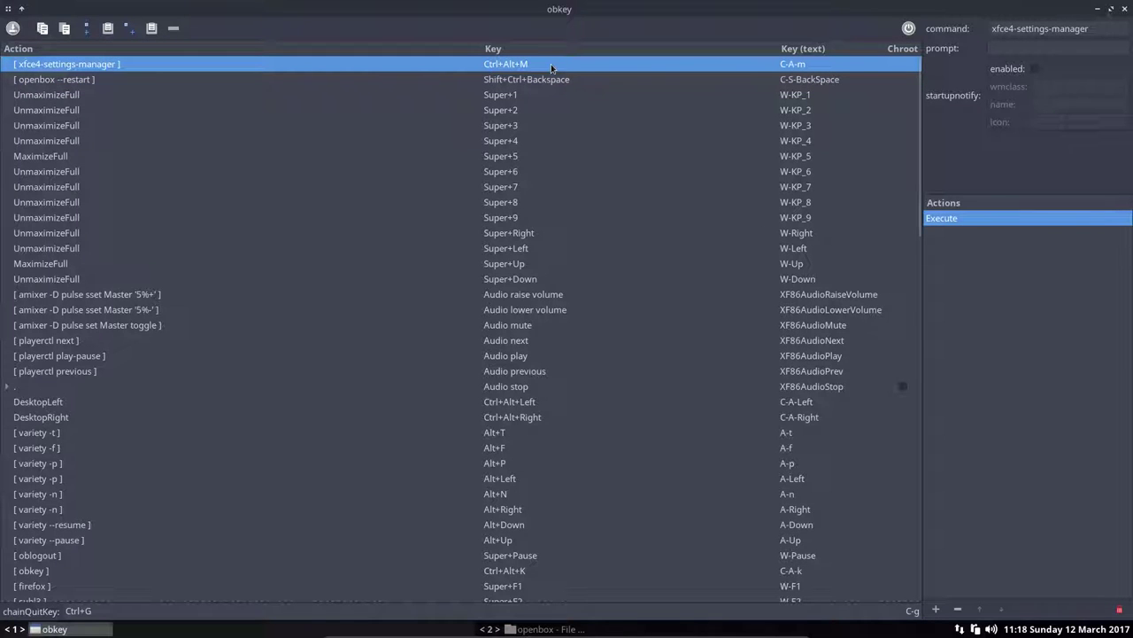
key("ctrl+alt+m")
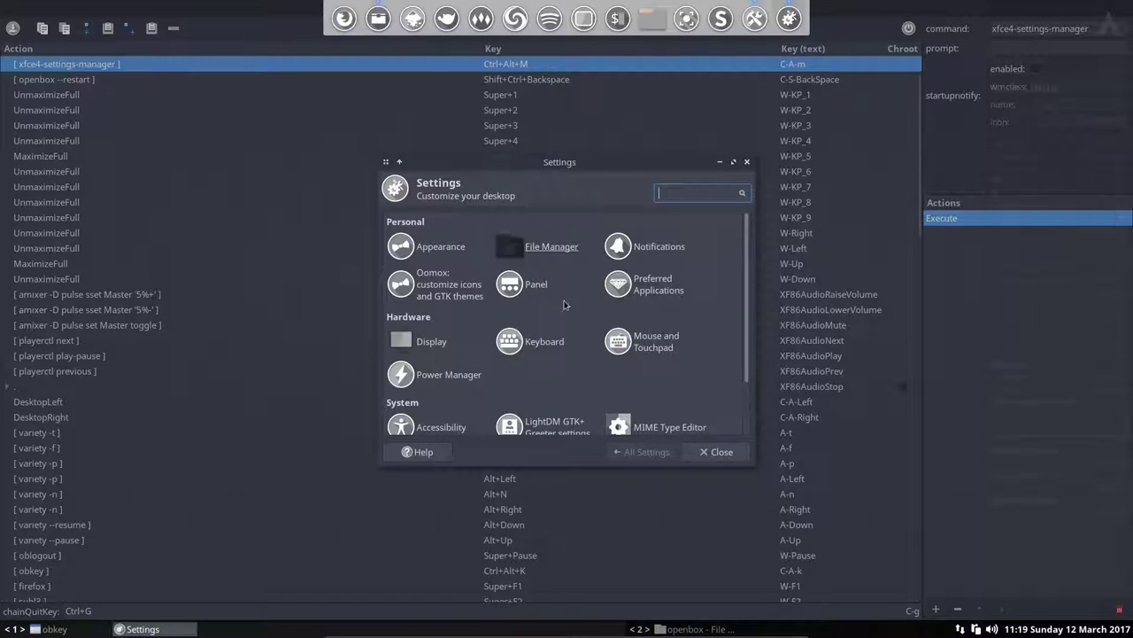
scroll(565, 315, "down", 3)
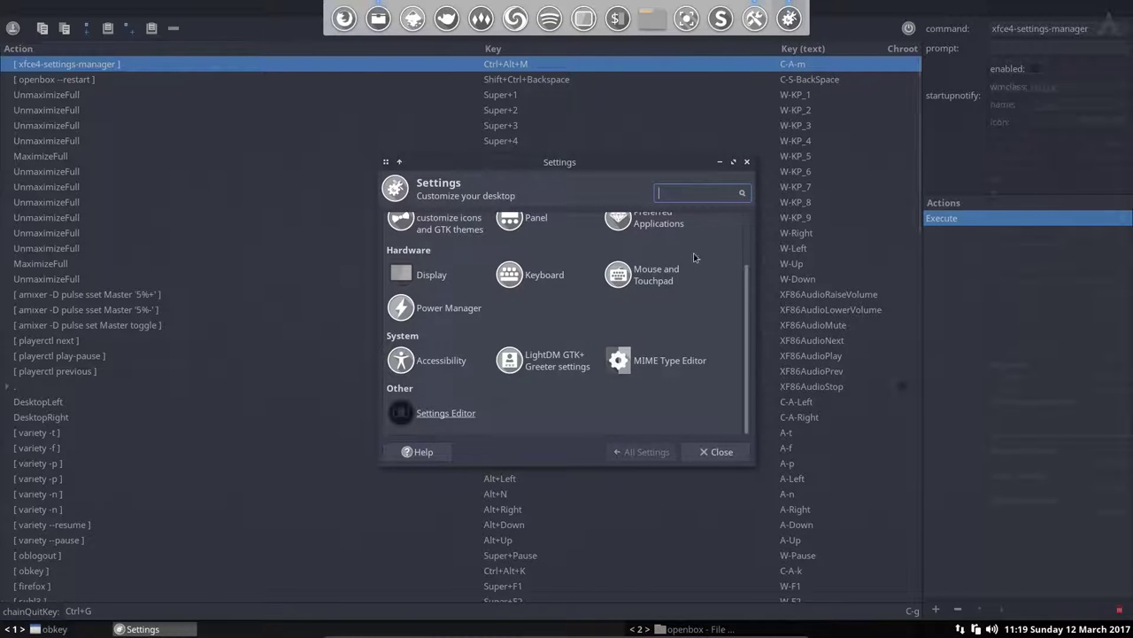
scroll(699, 355, "up", 2)
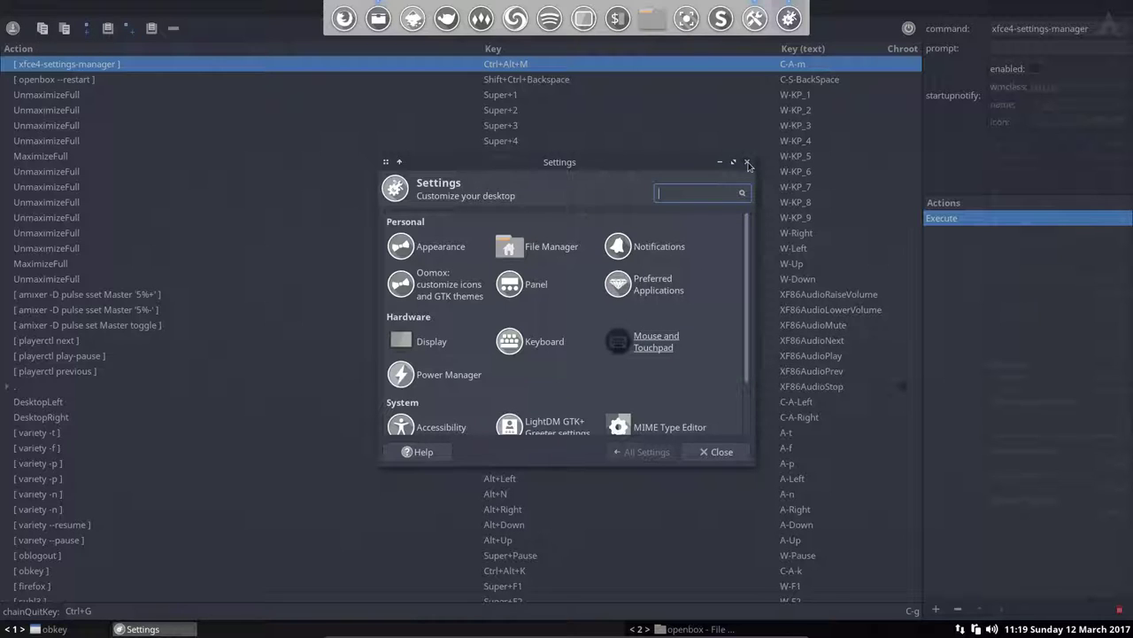
Step: In Preferred Applications' Utilities tab, keep Sakura as the terminal emulator and close the dialog
left_click(653, 290)
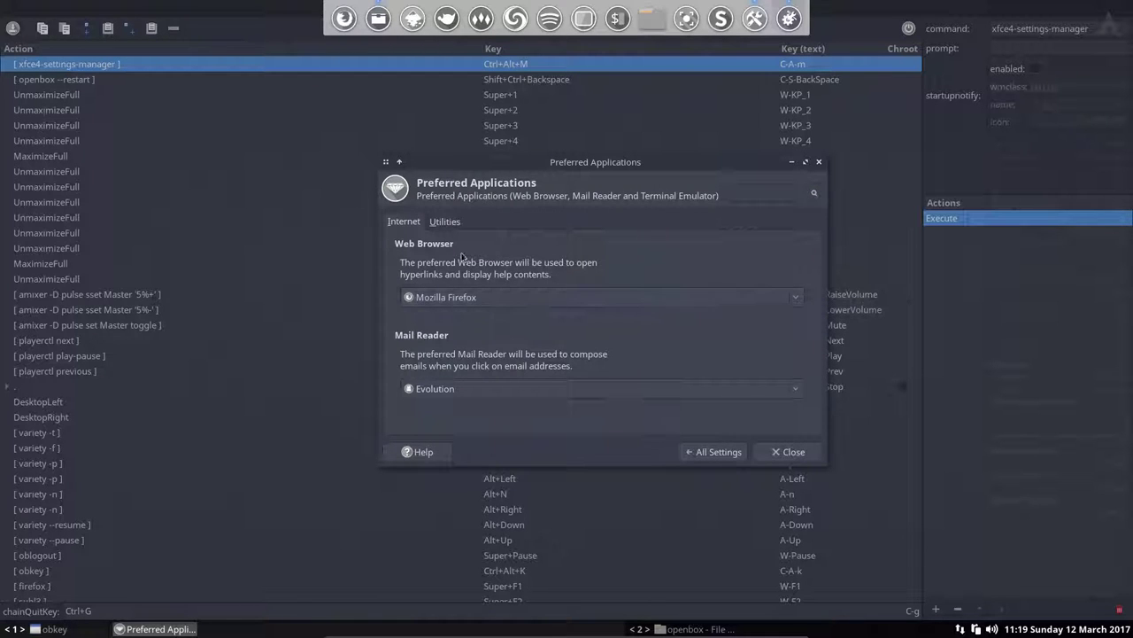
left_click(453, 226)
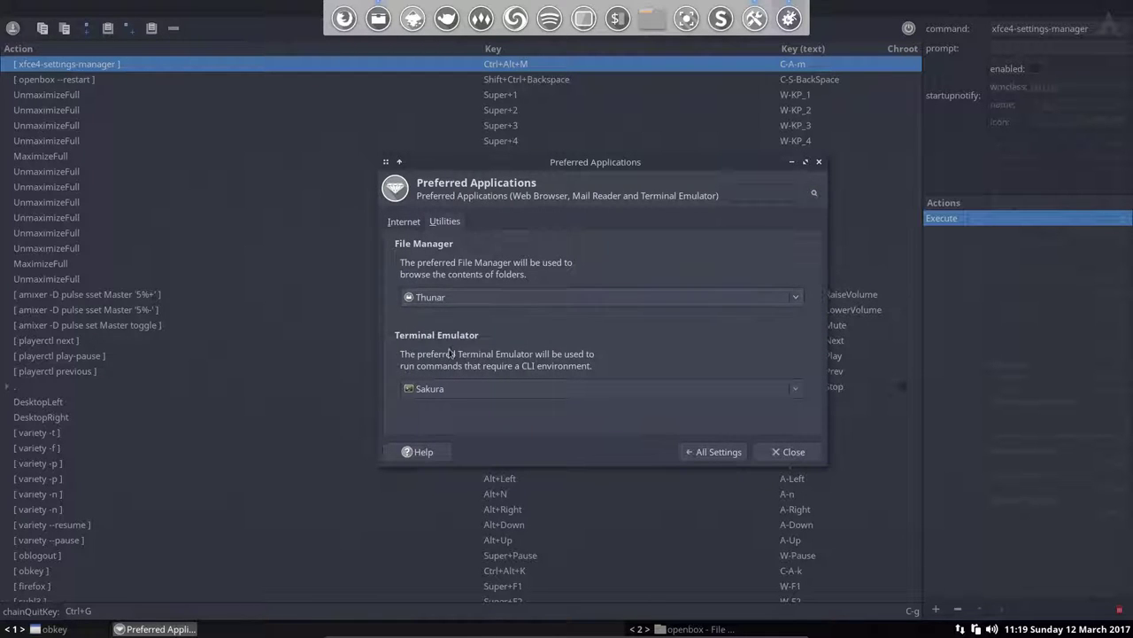
left_click(431, 389)
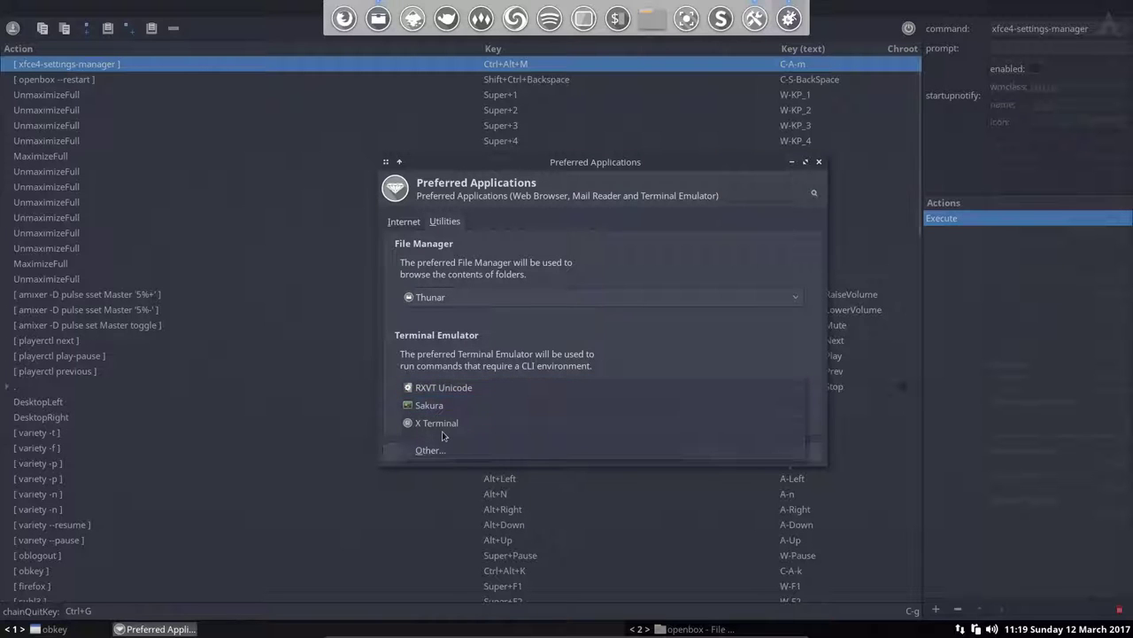
key("Escape")
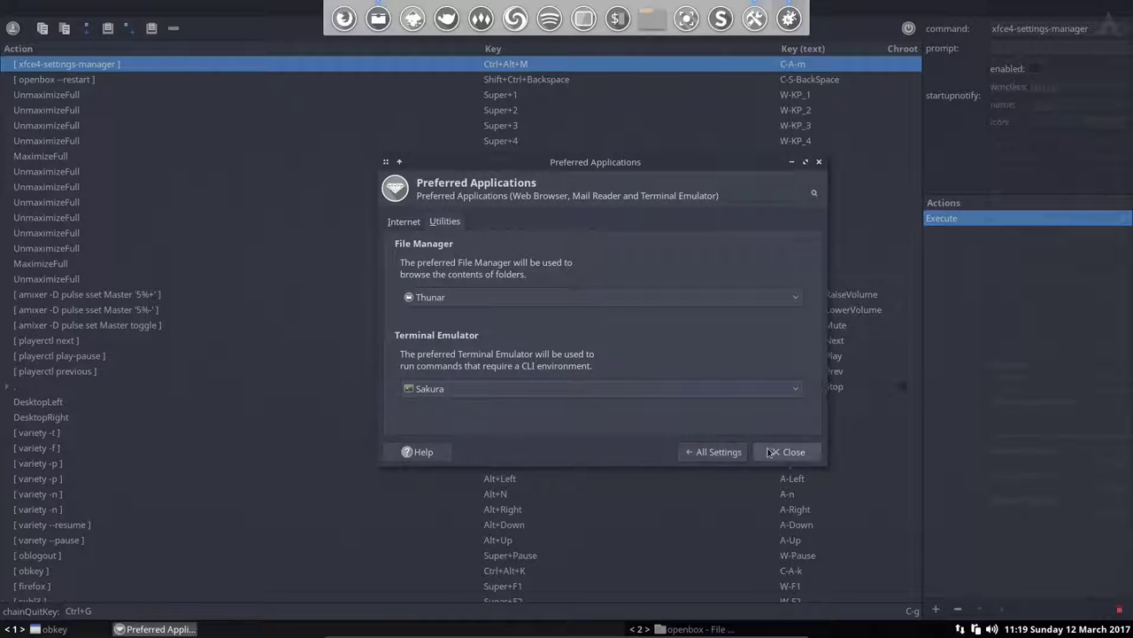
left_click(786, 451)
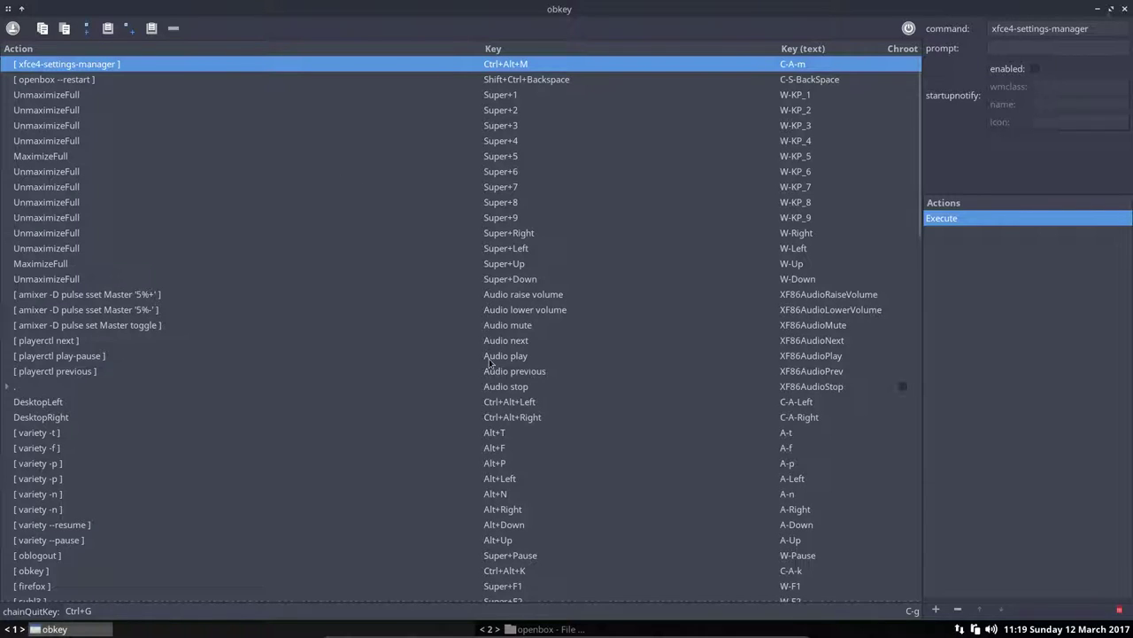
Step: Check the command run by the variety -t keybinding
scroll(489, 362, "down", 2)
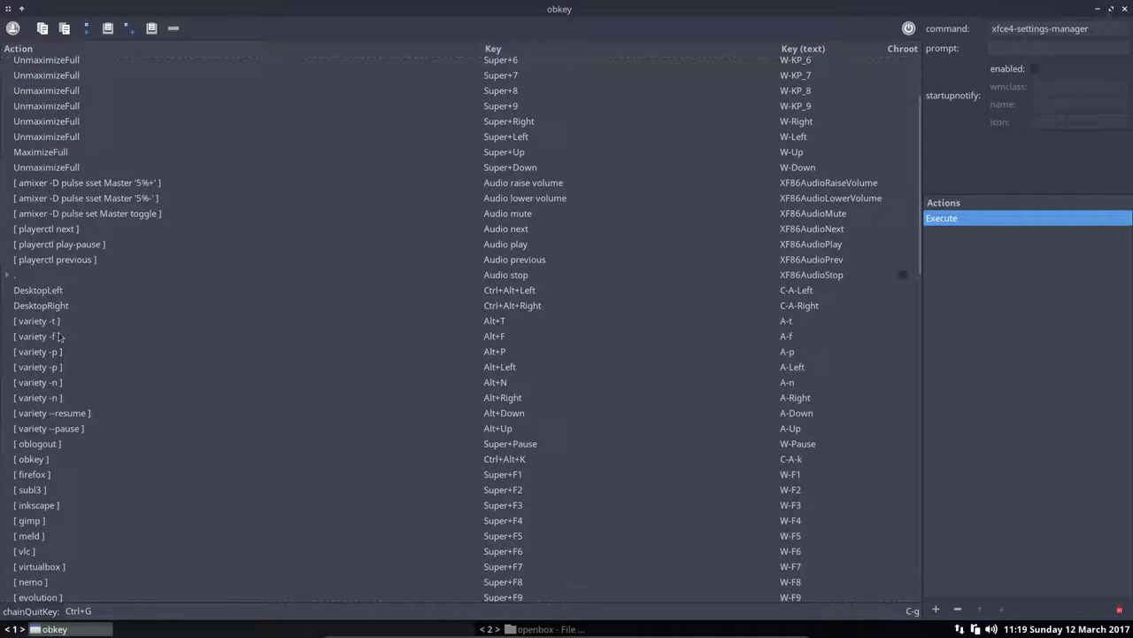
left_click(59, 324)
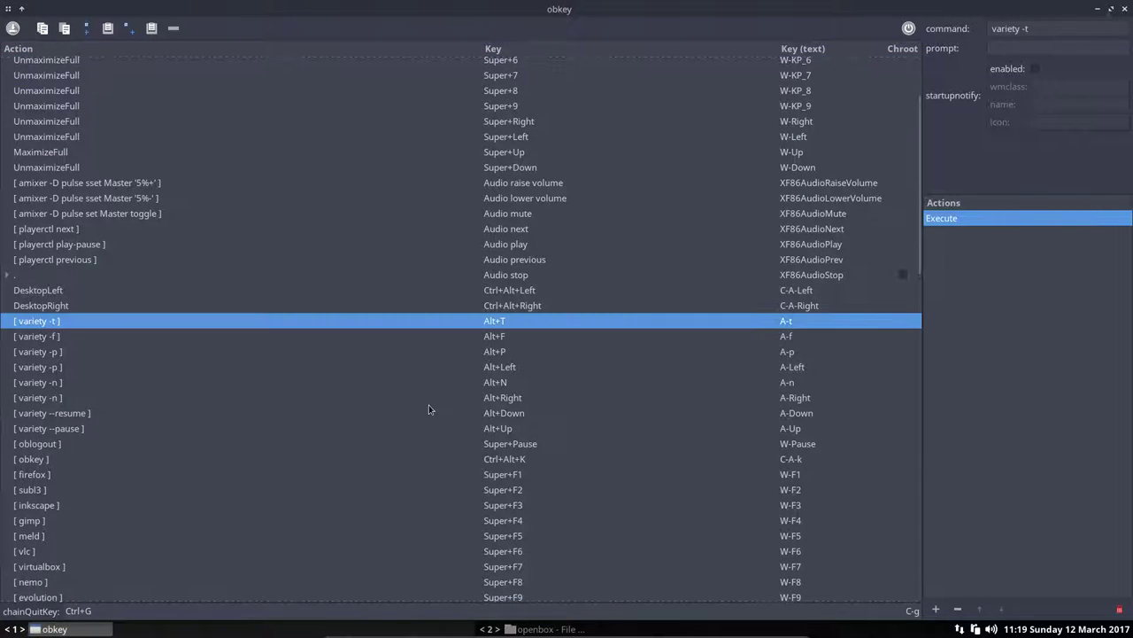
left_click(53, 399)
left_click(64, 320)
Step: Check the variety -f, -p, -n, --resume and --pause commands, then the oblogout binding
left_click(510, 342)
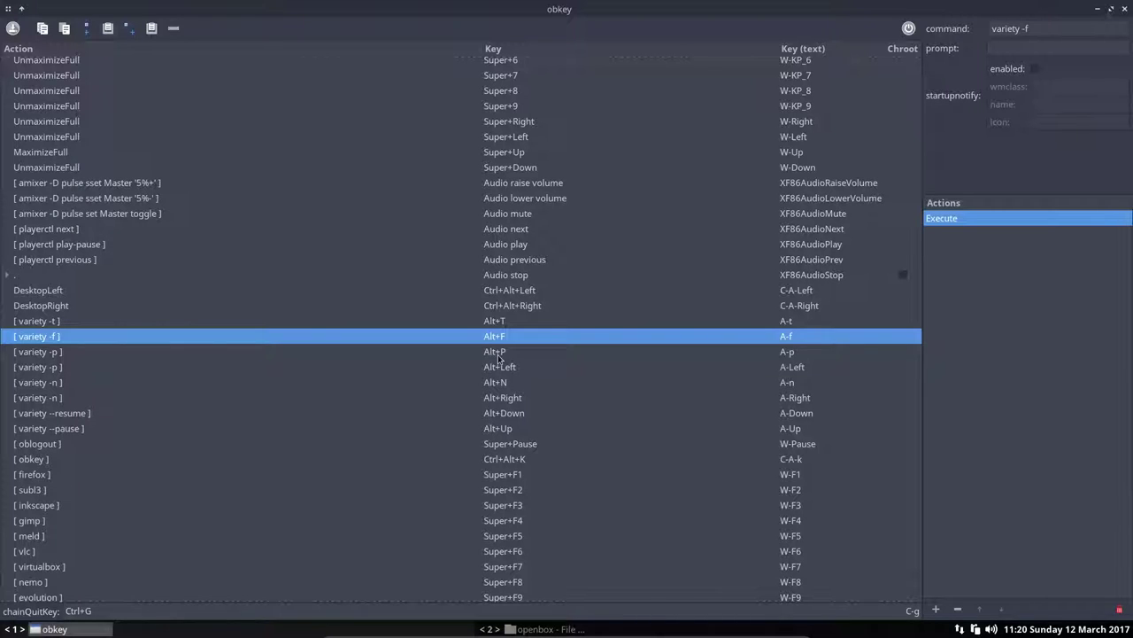
left_click(498, 356)
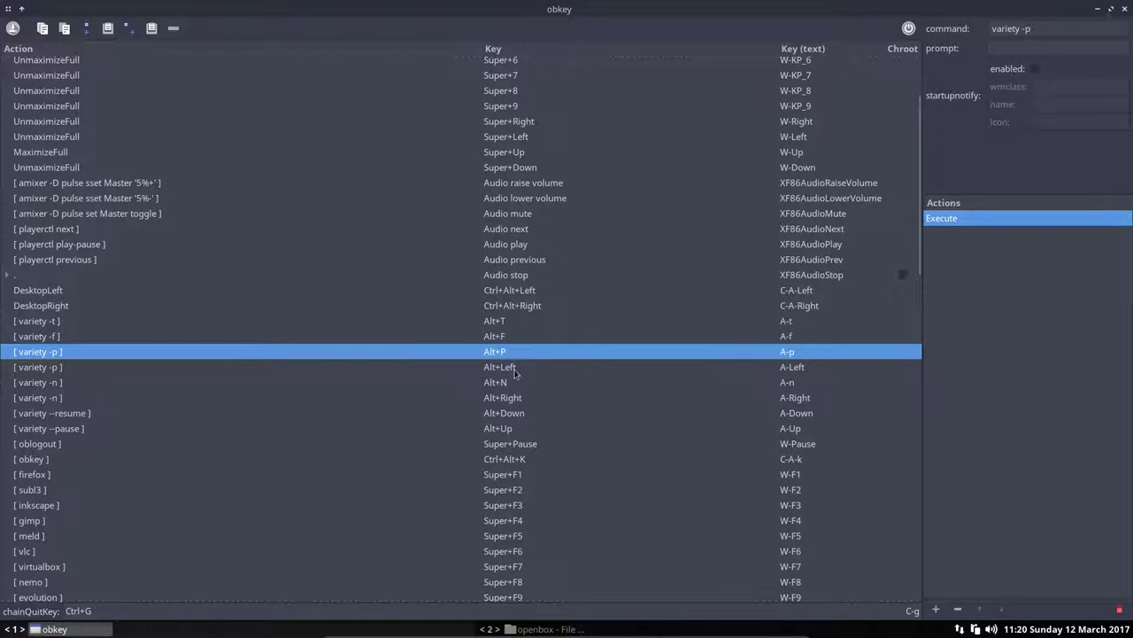
left_click(514, 370)
left_click(510, 386)
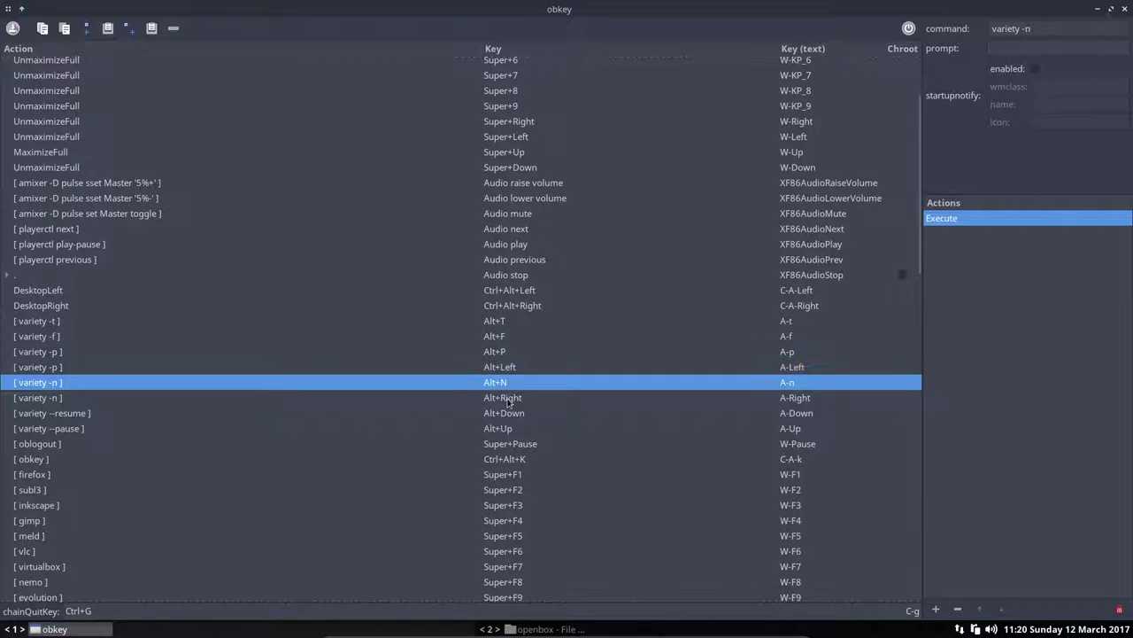
left_click(510, 402)
left_click(520, 416)
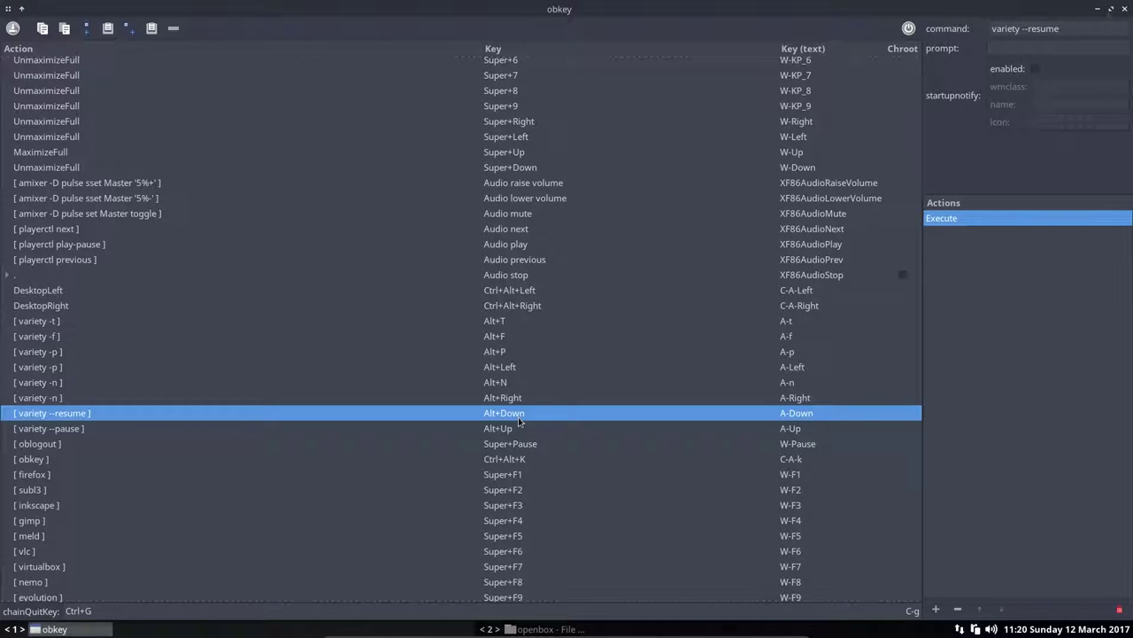
left_click(515, 431)
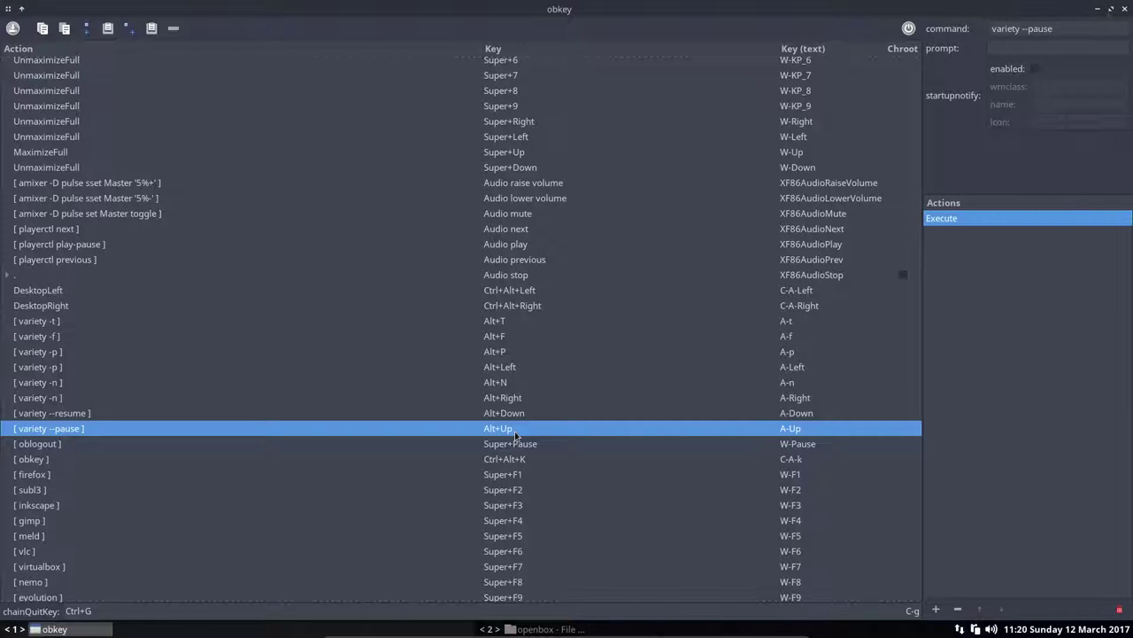
left_click(494, 417)
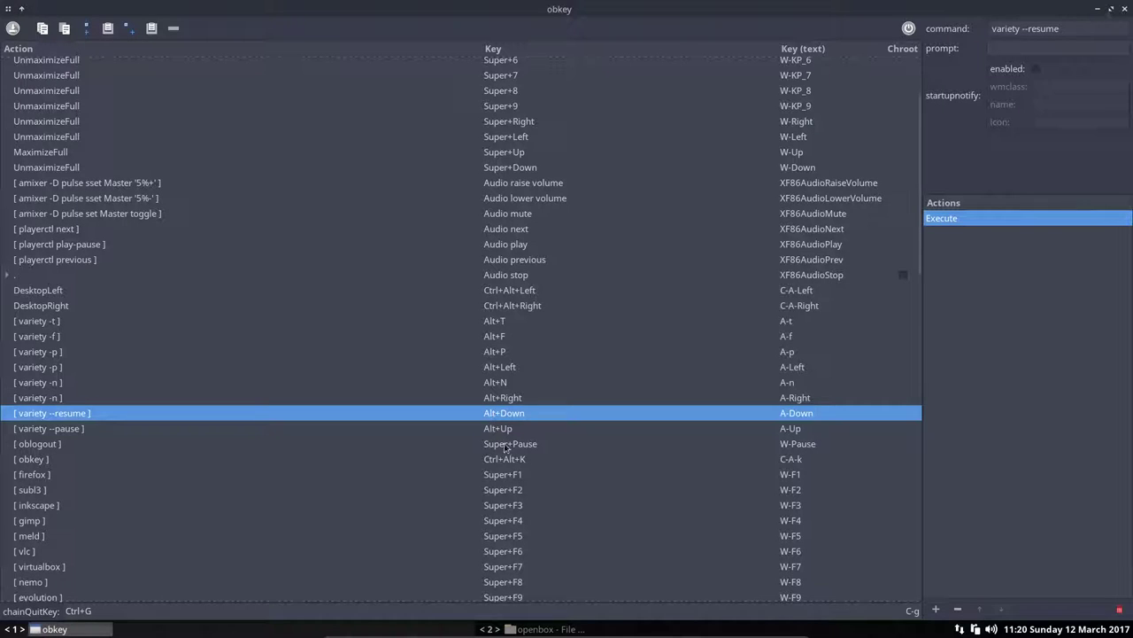
left_click(506, 446)
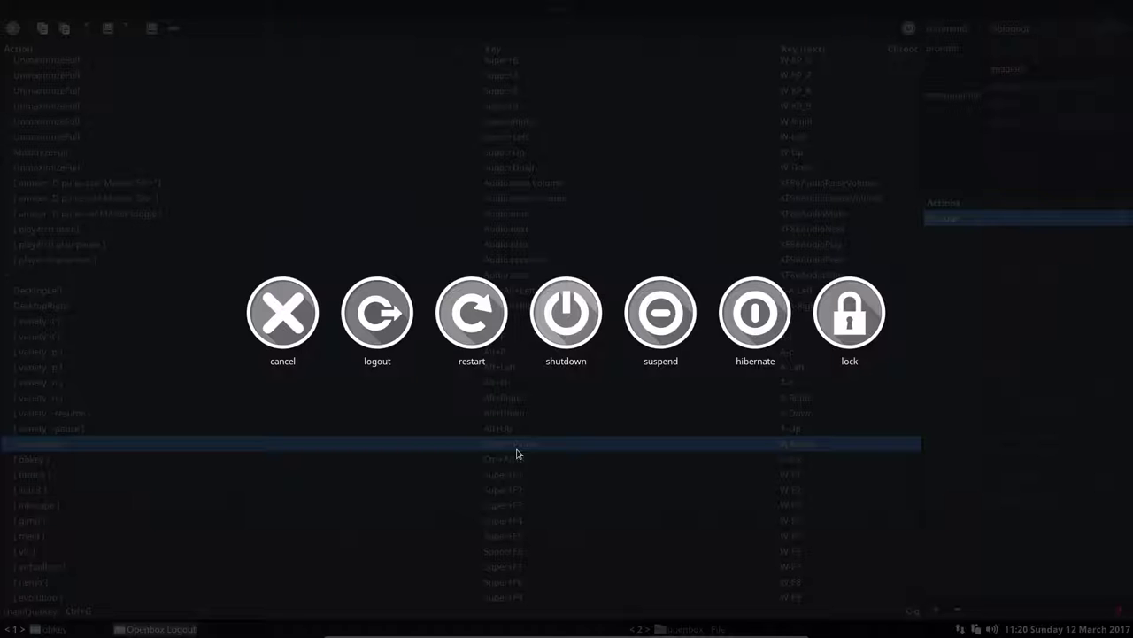
key("Escape")
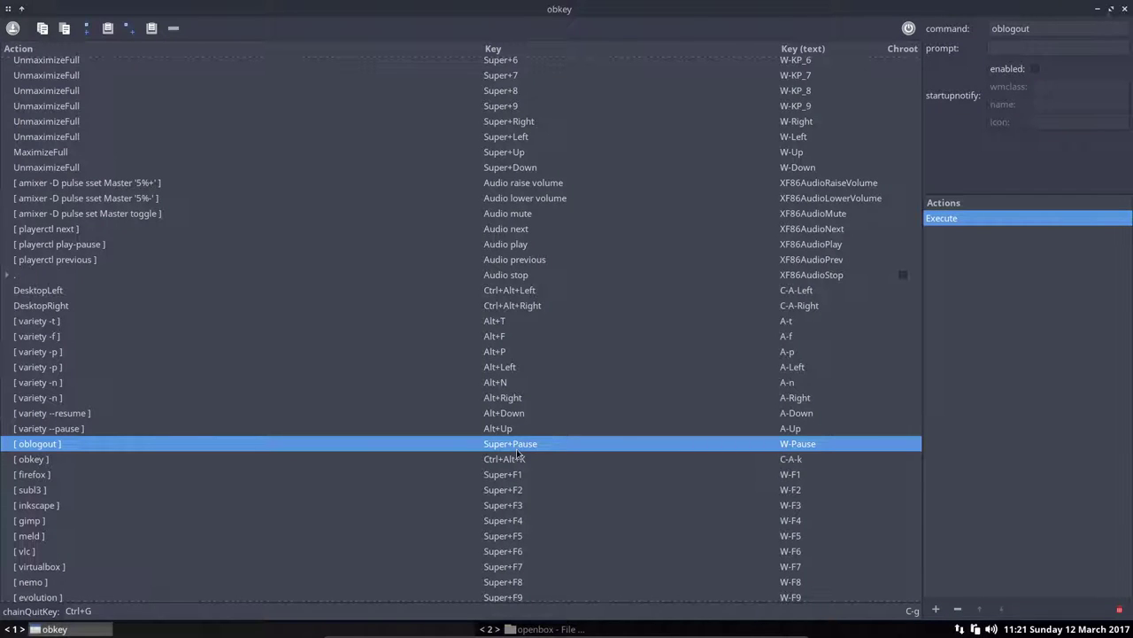
left_click(516, 464)
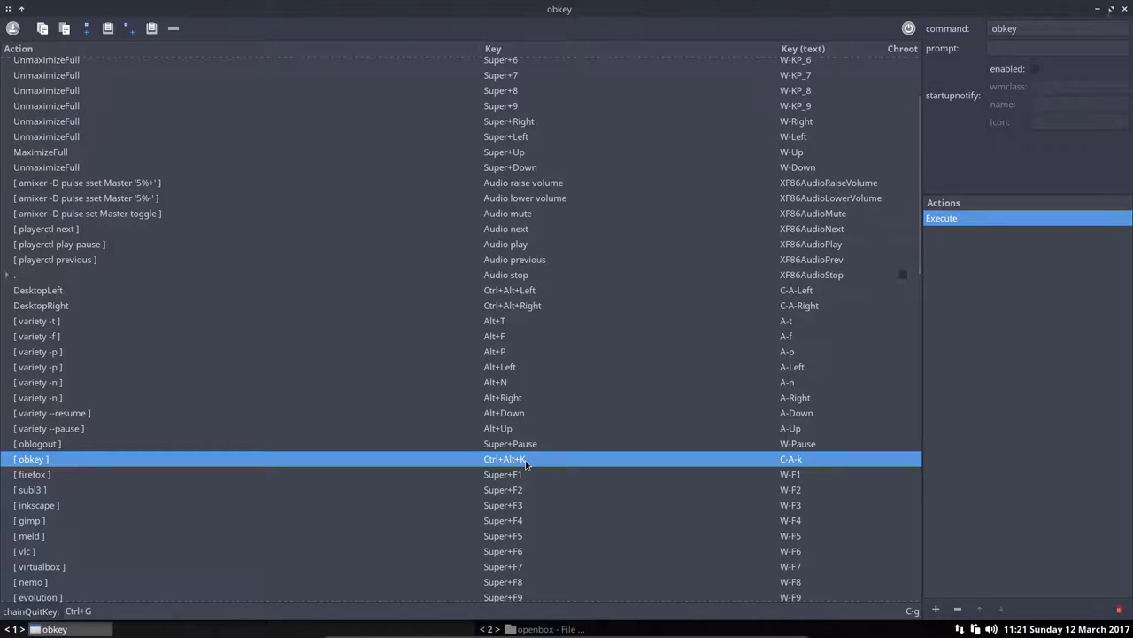
key("ctrl+alt+k")
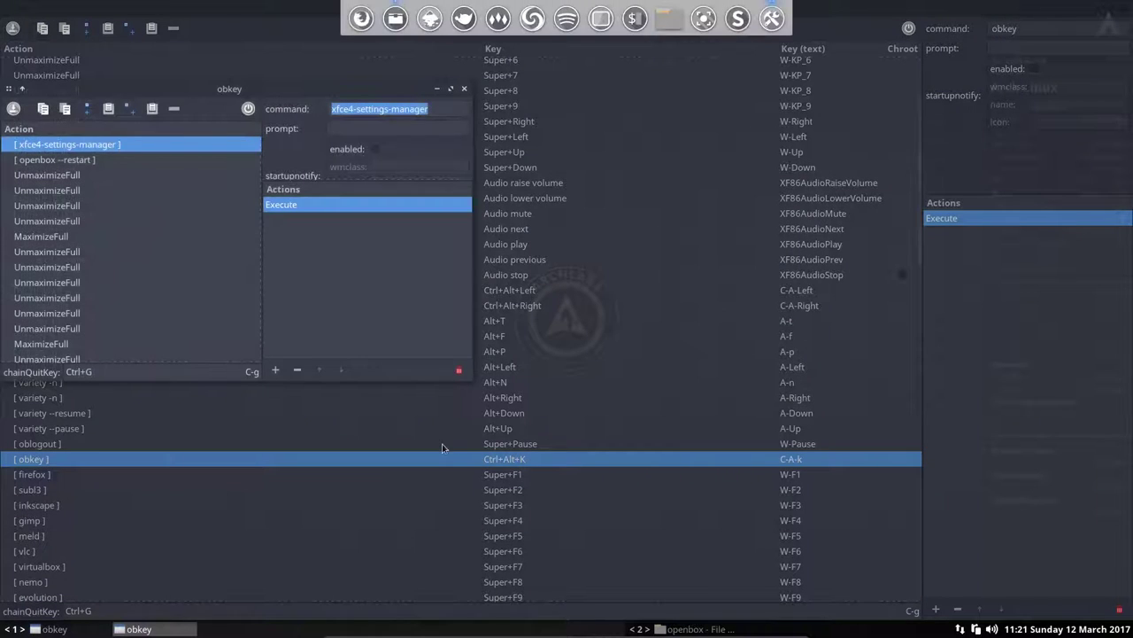
left_click(335, 54)
key("ctrl+alt+k")
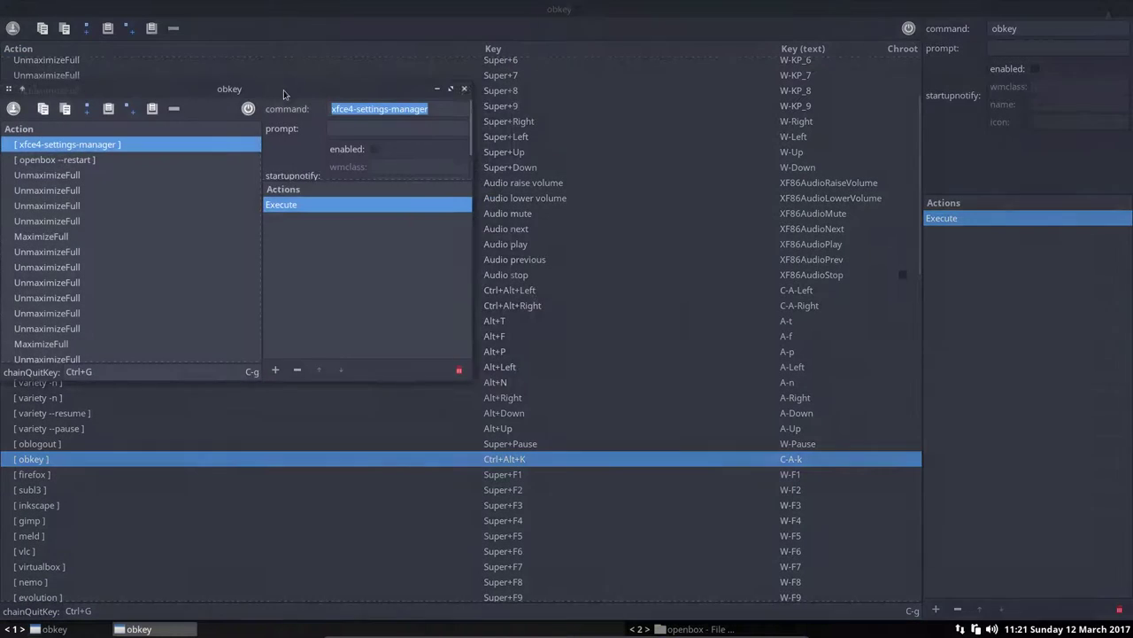
left_click(602, 129)
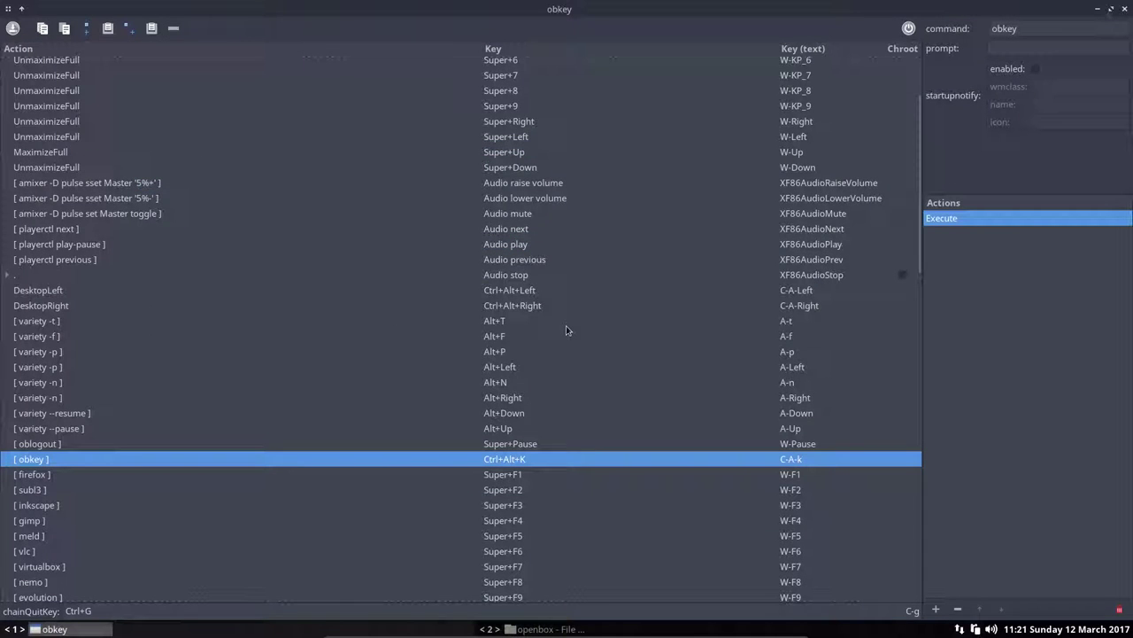
Step: Inspect the firefox binding and add a new empty keybinding entry below it
left_click(515, 476)
scroll(478, 492, "down", 3)
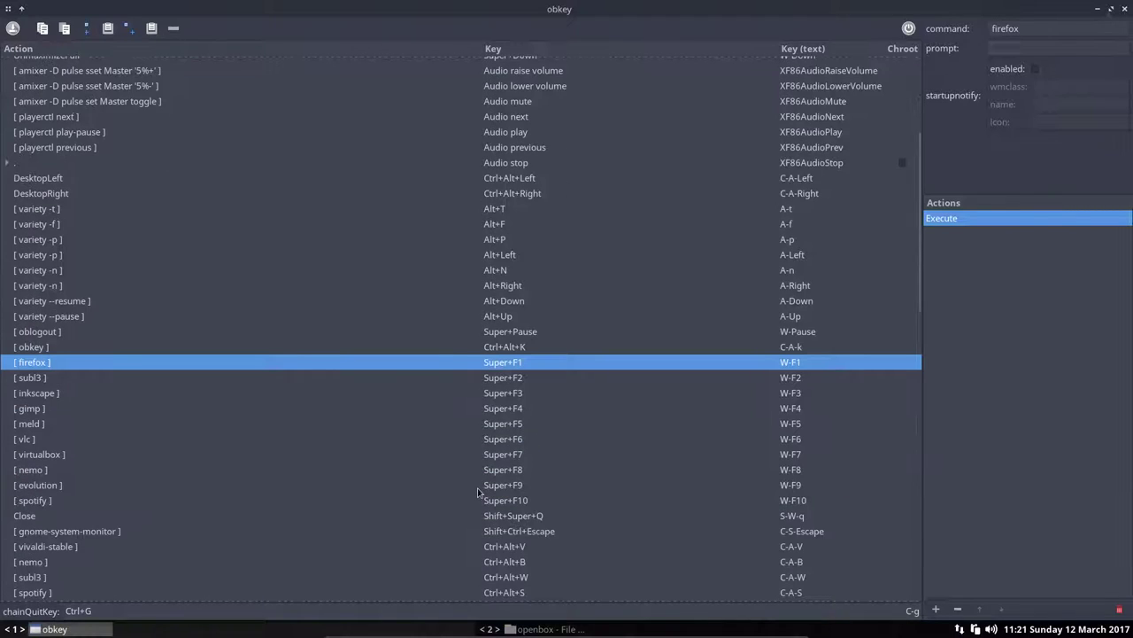
scroll(478, 493, "down", 5)
scroll(476, 481, "up", 6)
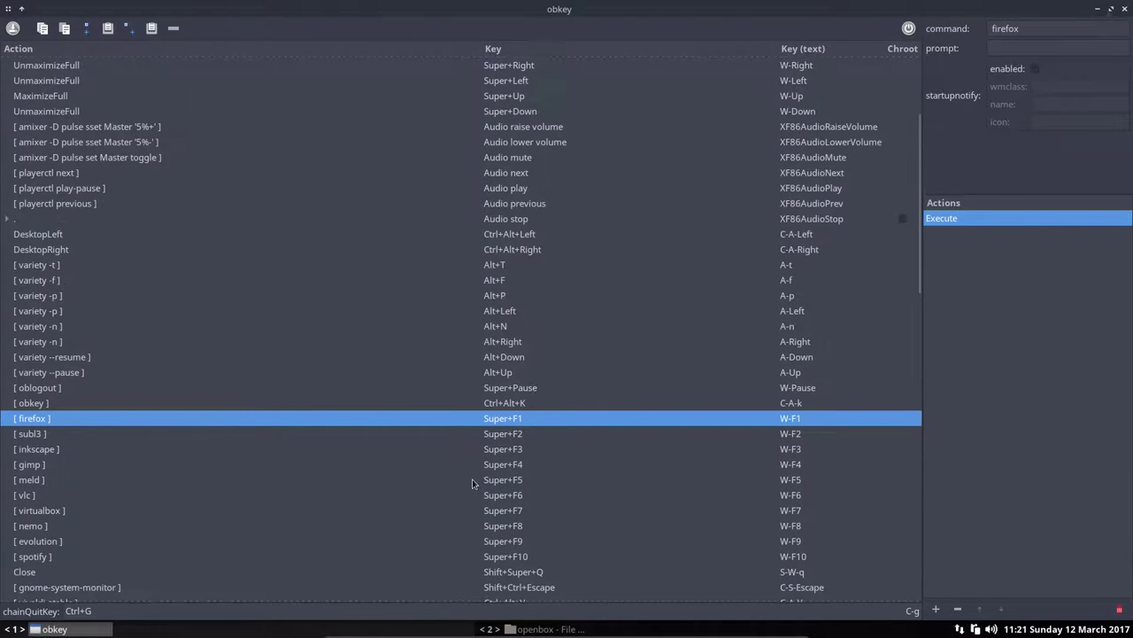
left_click(87, 32)
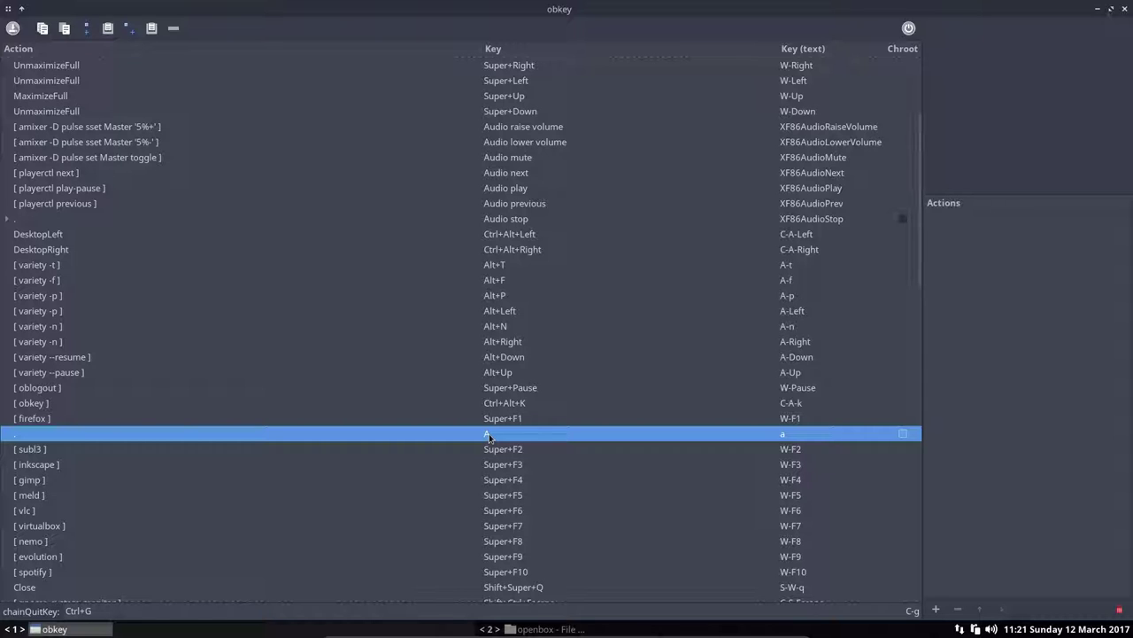
Step: Capture Alt+R for the new binding and confirm its key text reads A-r
left_click(488, 434)
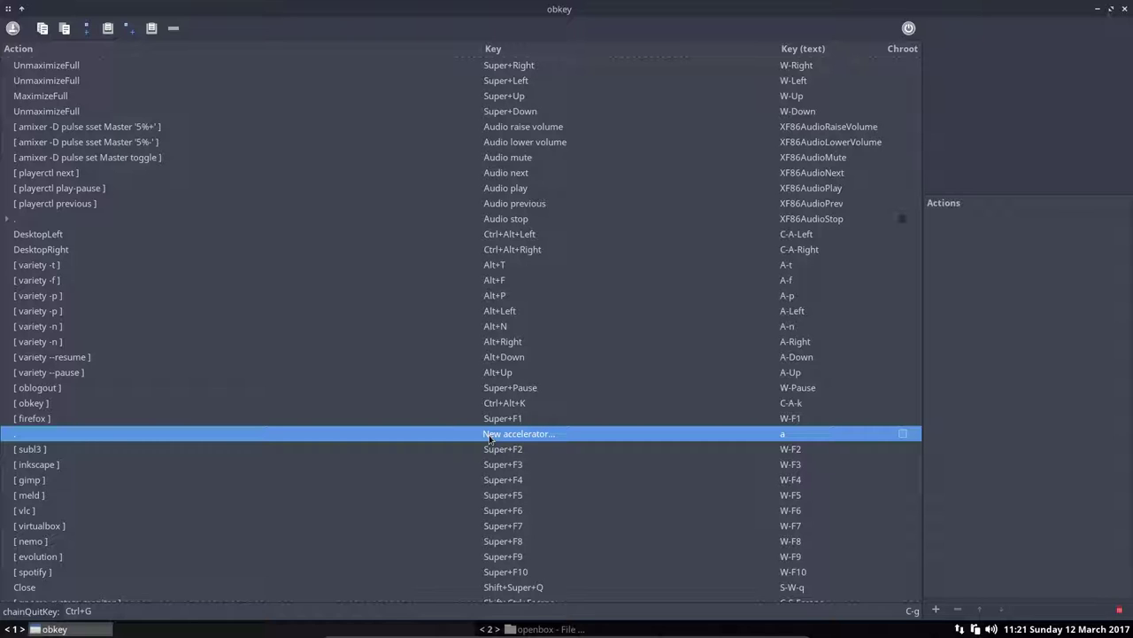
key("alt+r")
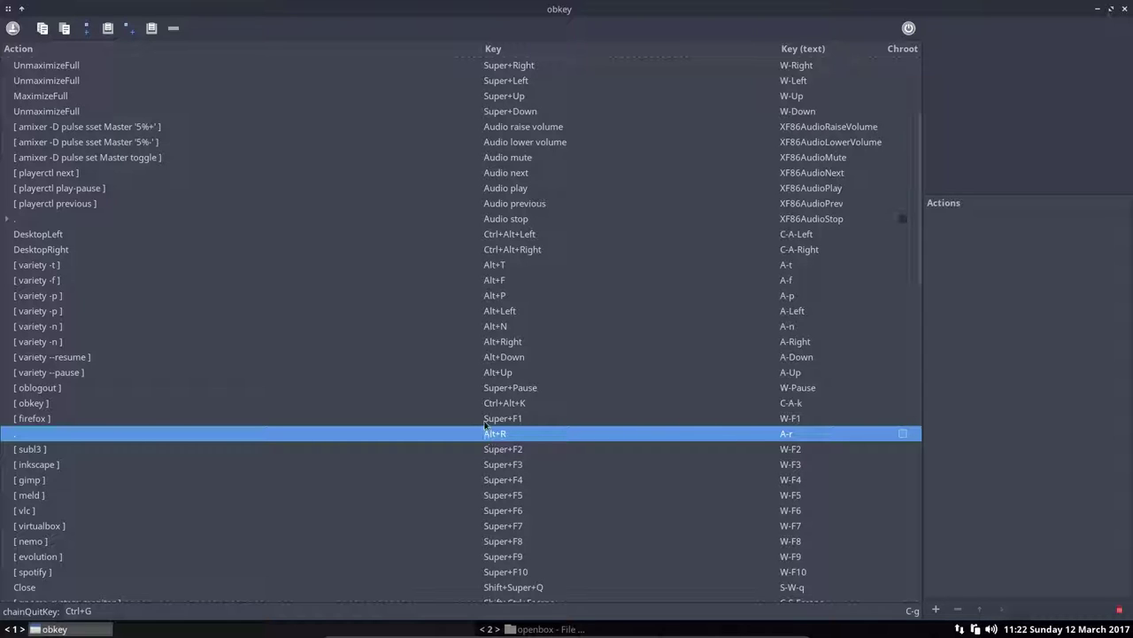
left_click(797, 433)
left_click(797, 433)
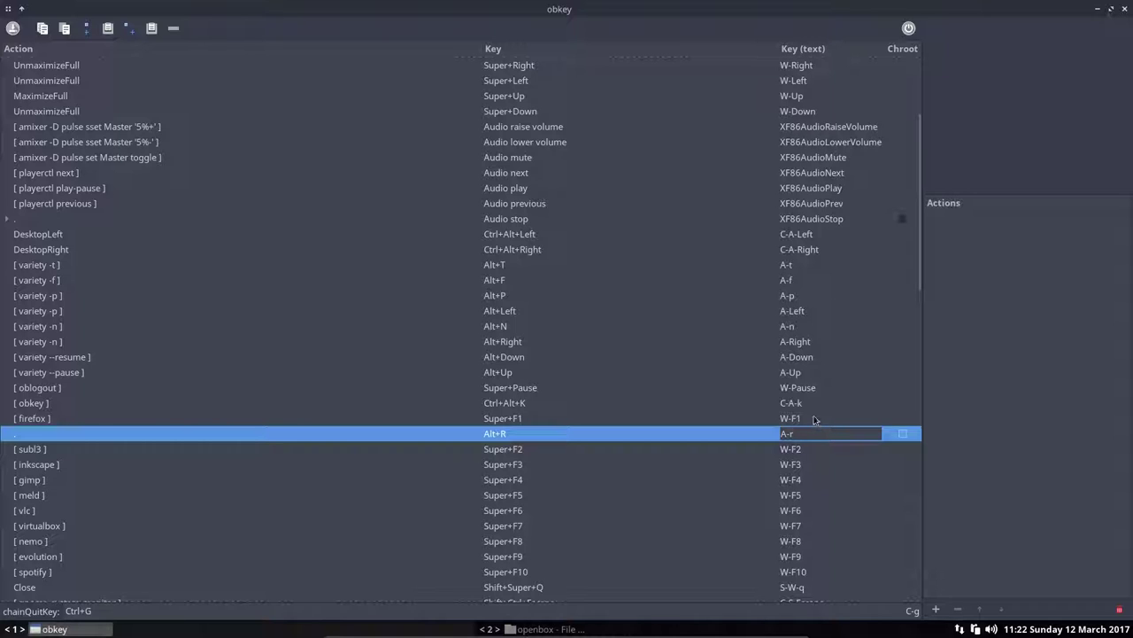
type("r")
key("Return")
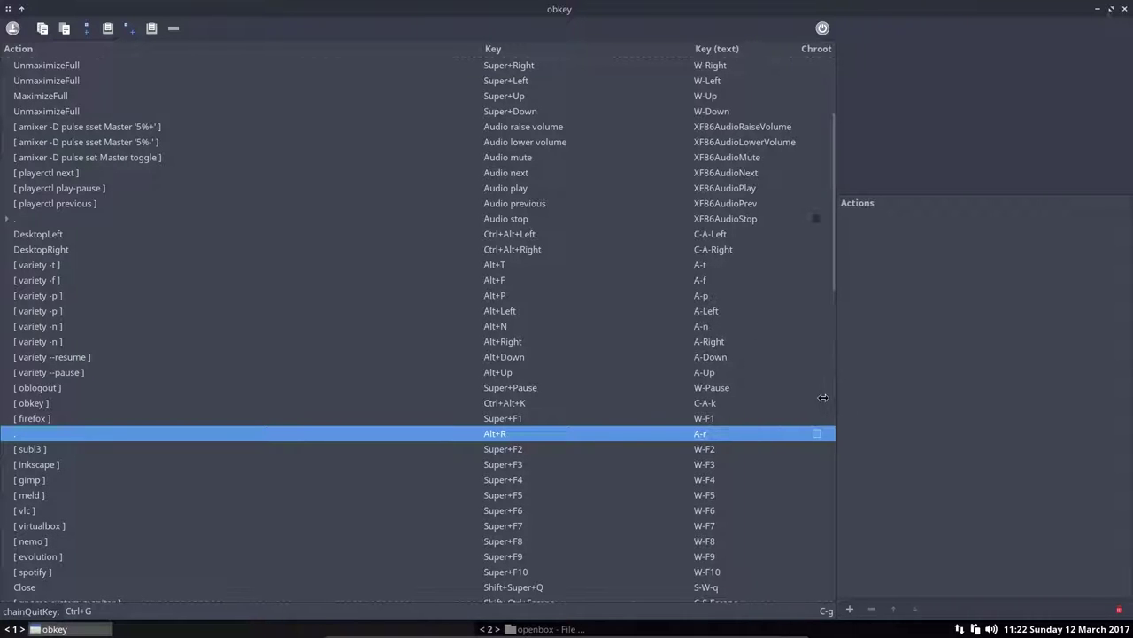
Step: Add an Execute action to the Alt+R binding
left_click(836, 608)
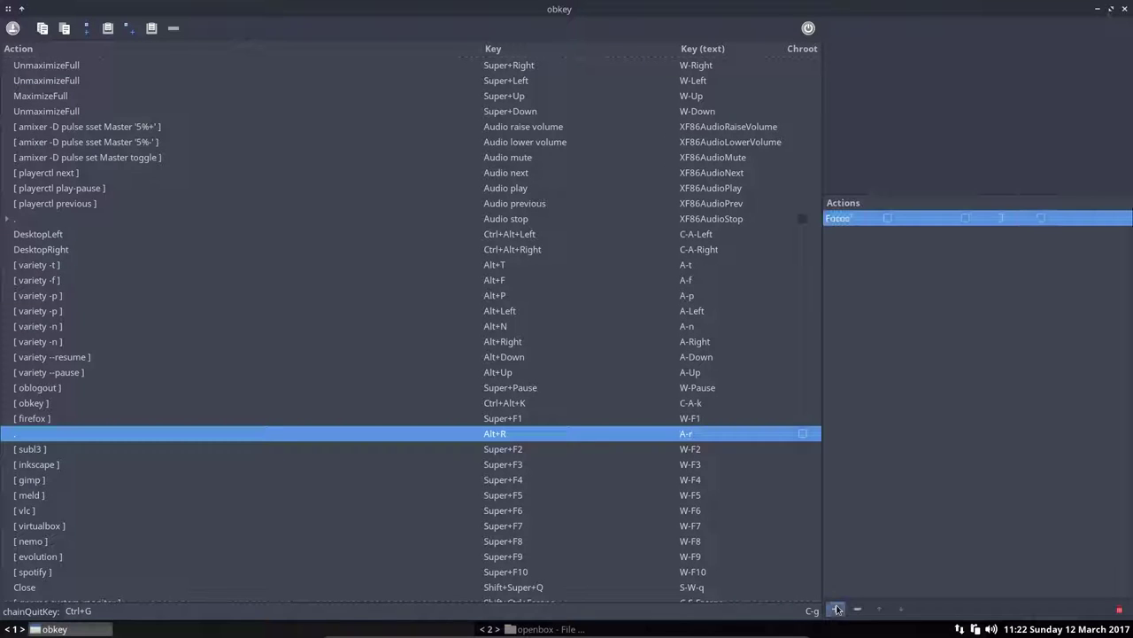
left_click(848, 217)
mouse_move(894, 256)
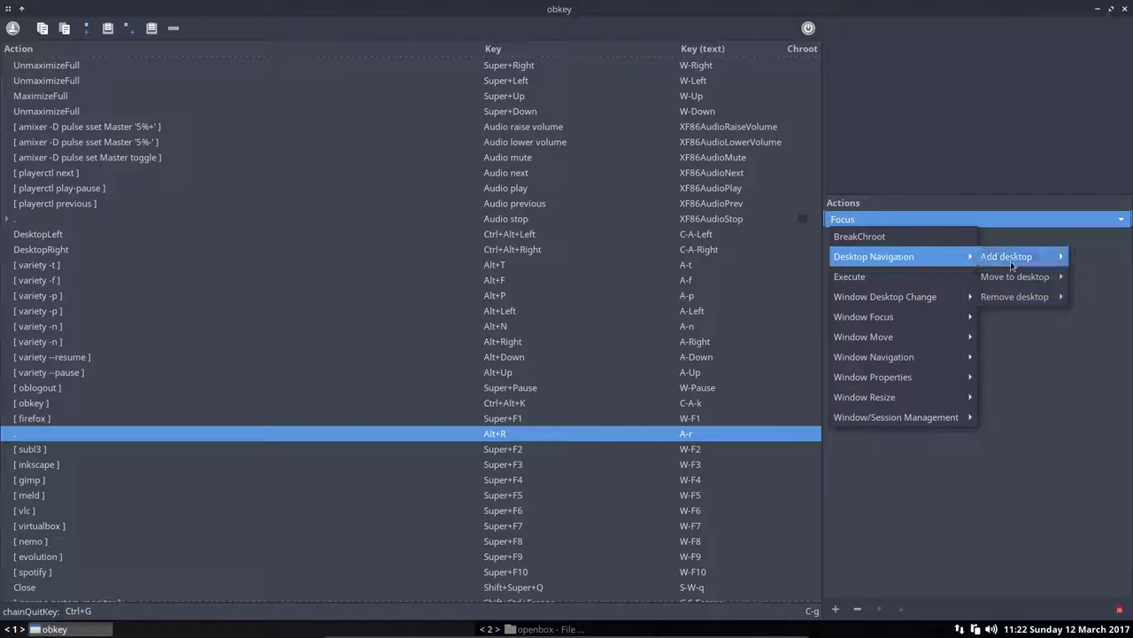
mouse_move(1008, 298)
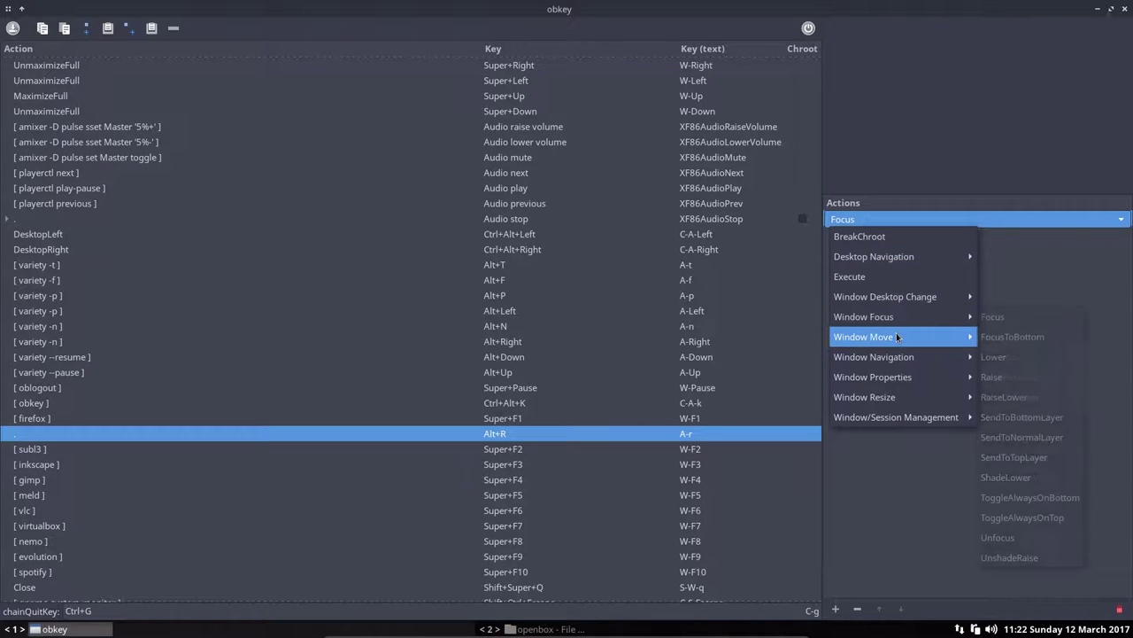
mouse_move(886, 396)
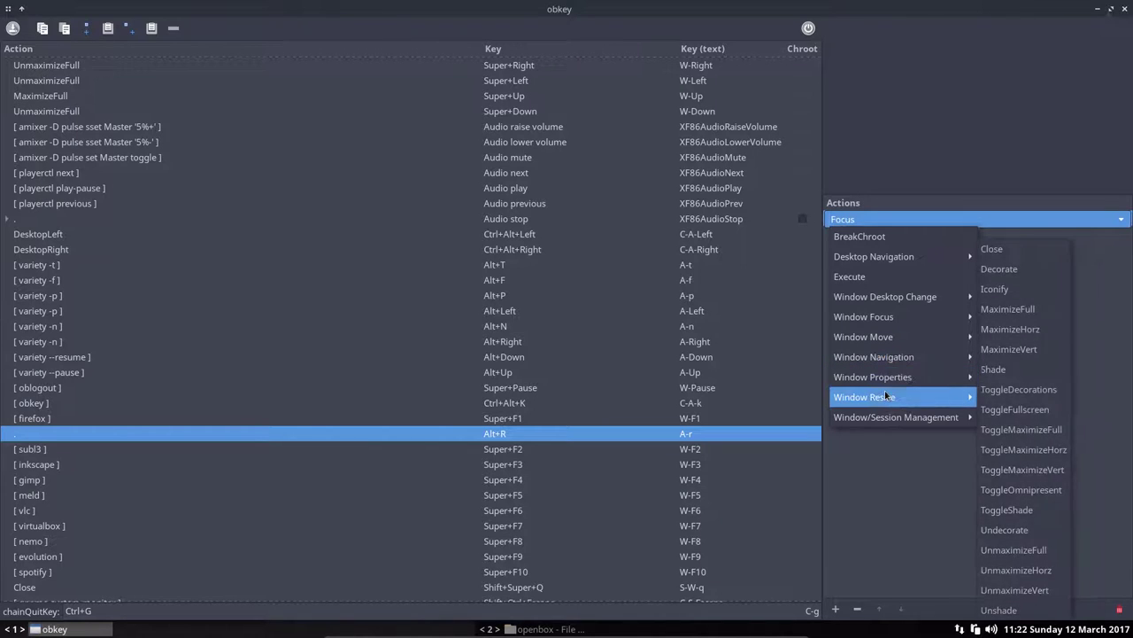
left_click(877, 277)
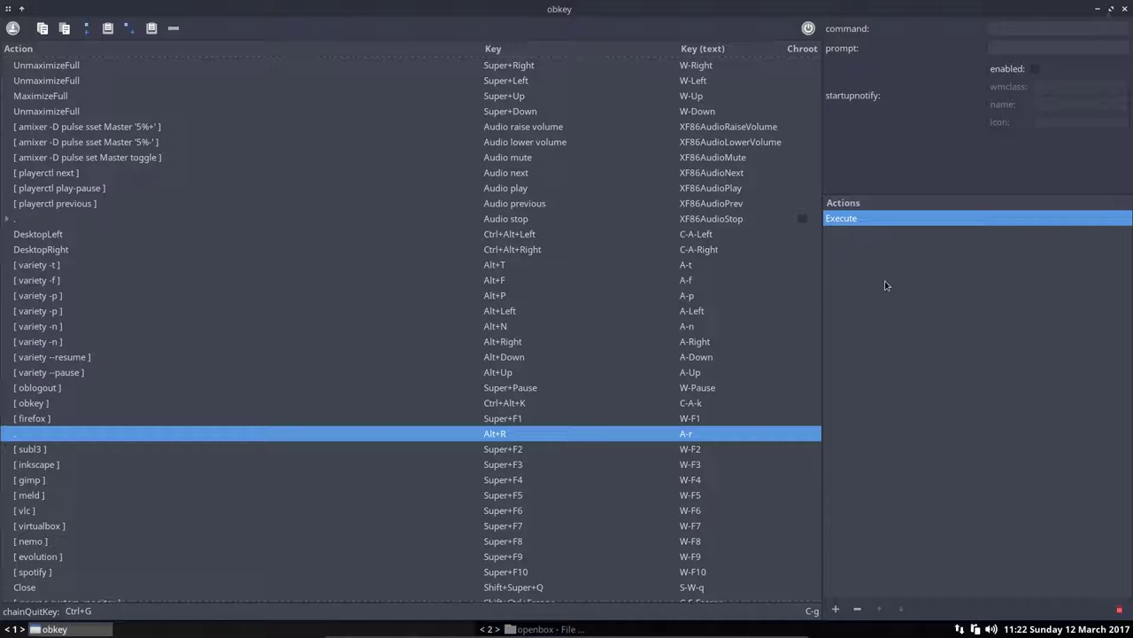
Step: Set the action's command to terminix and leave the prompt empty
left_click(1012, 28)
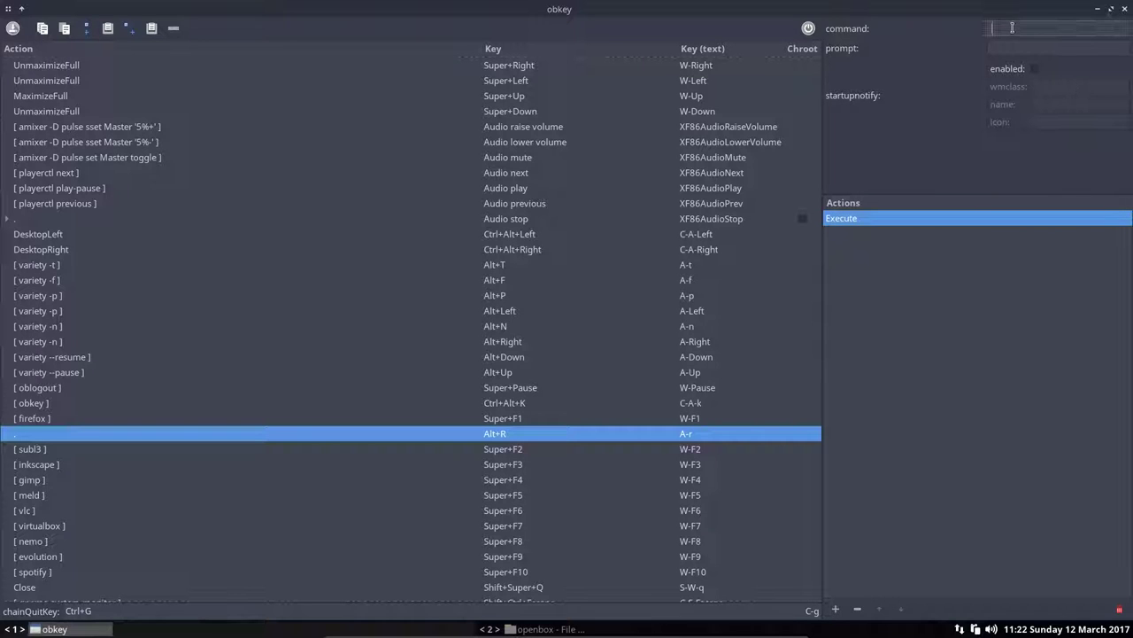
type("terminix")
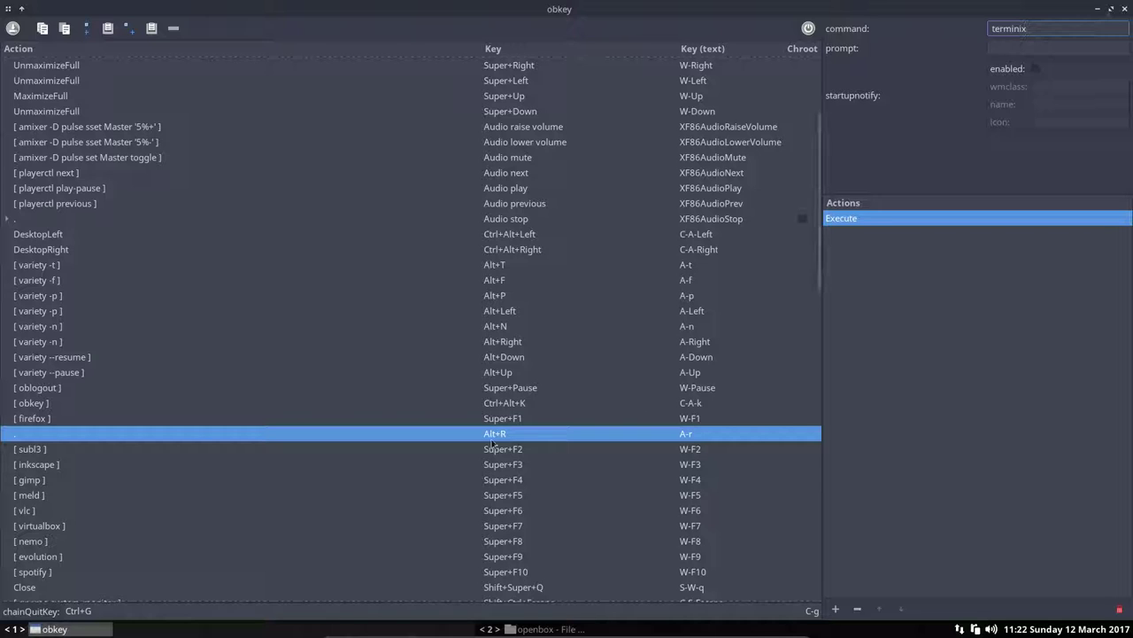
left_click(1014, 49)
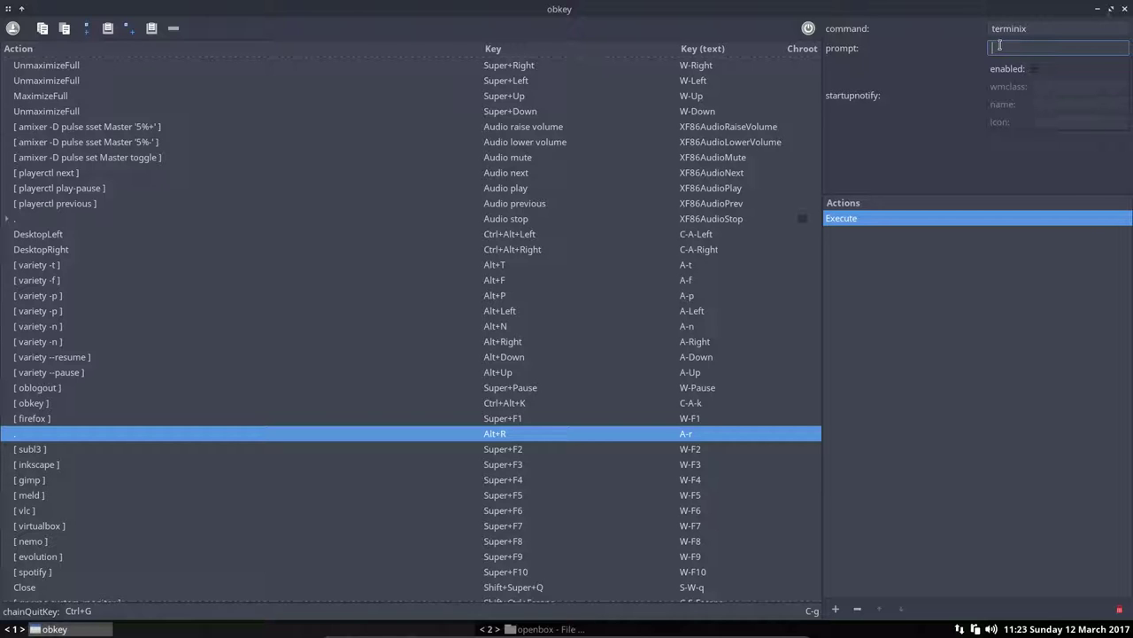
type("AR")
key("BackSpace")
key("BackSpace")
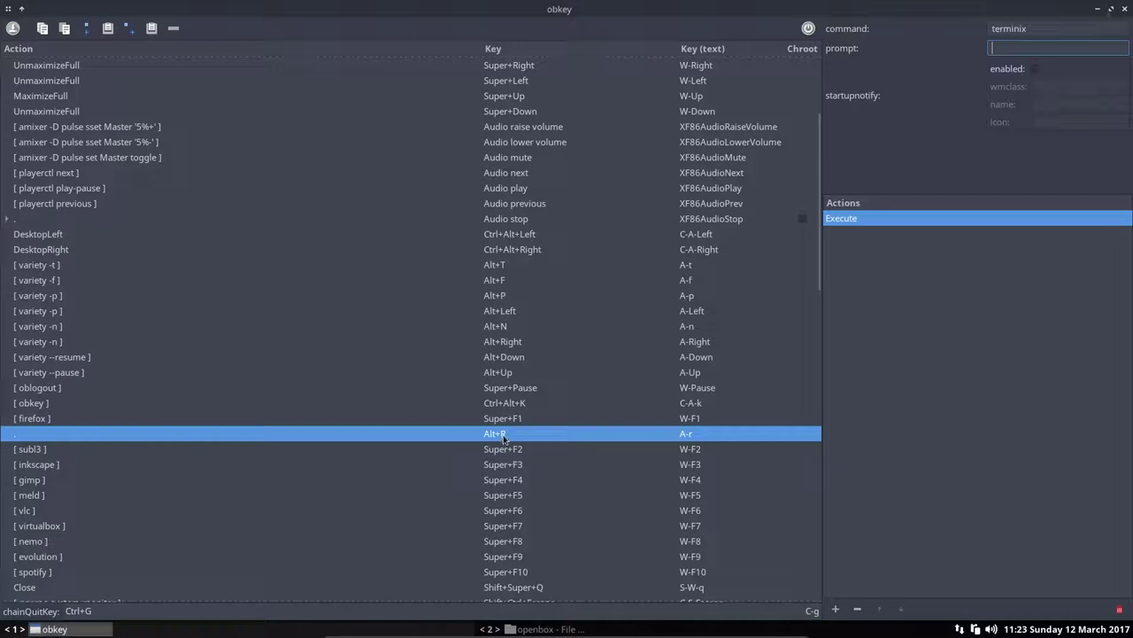
Step: Launch Terminix with Alt+R, shrink the obkey window, then close the test terminal
key("alt+r")
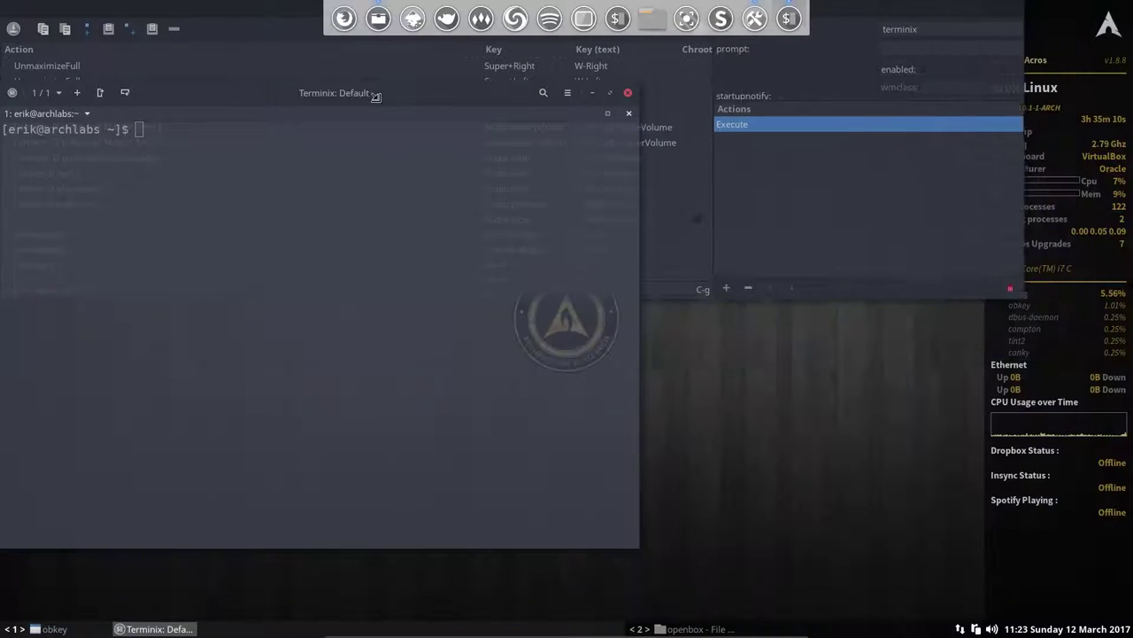
left_click_drag(659, 503, 474, 450)
left_click(473, 450)
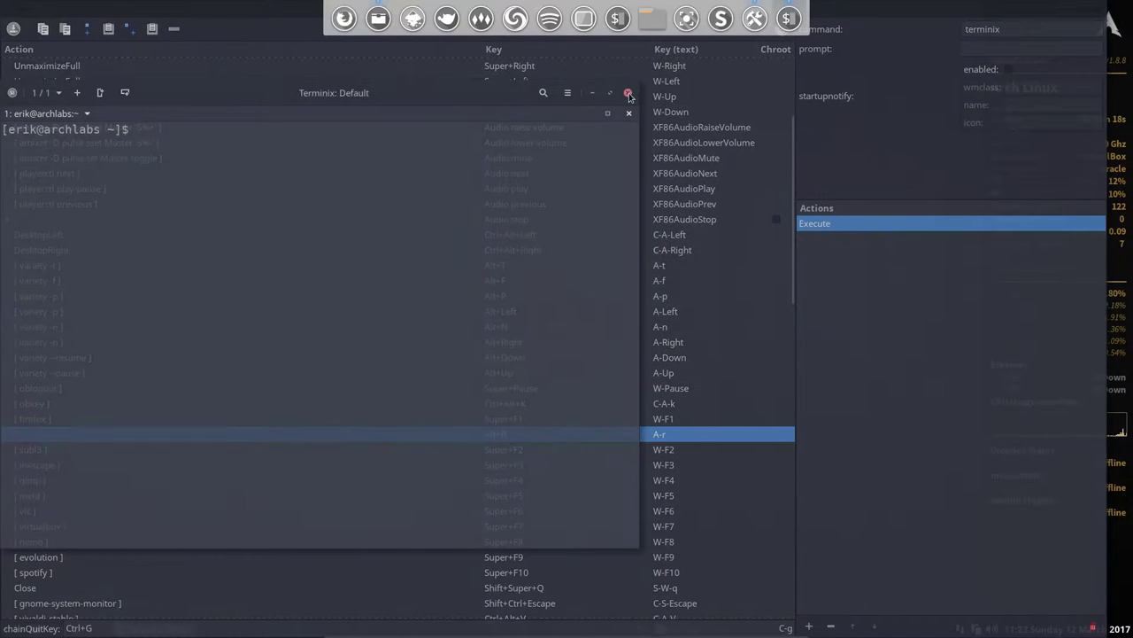
left_click(629, 94)
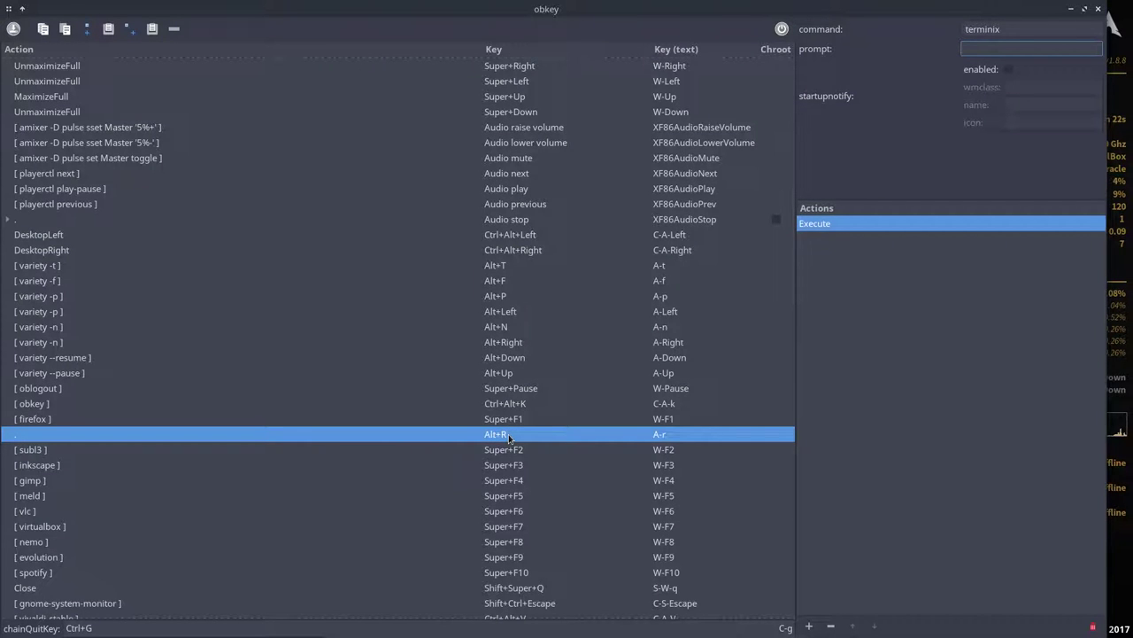
Step: Launch Terminix again with Alt+R and reposition its window with Super+Up
key("alt+r")
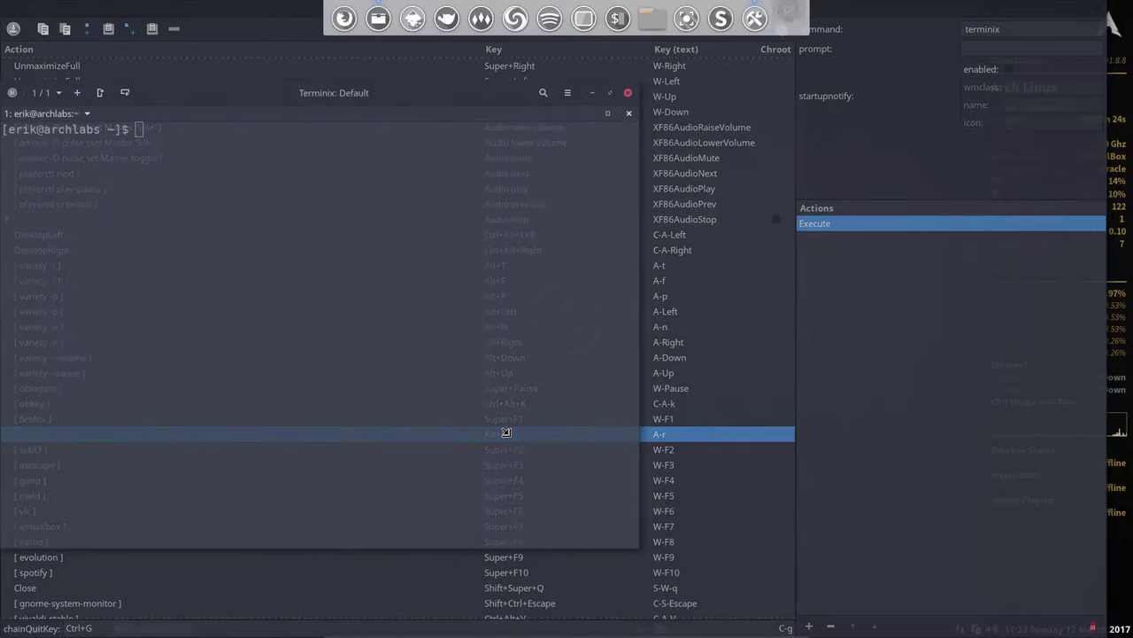
key("super+Up")
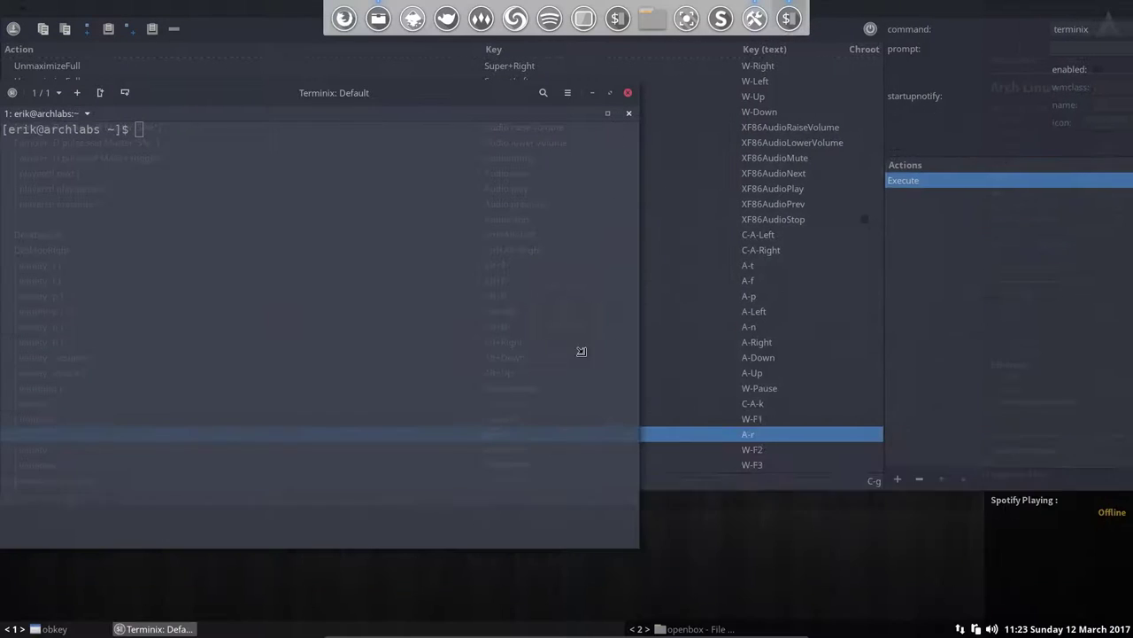
key("super+Up")
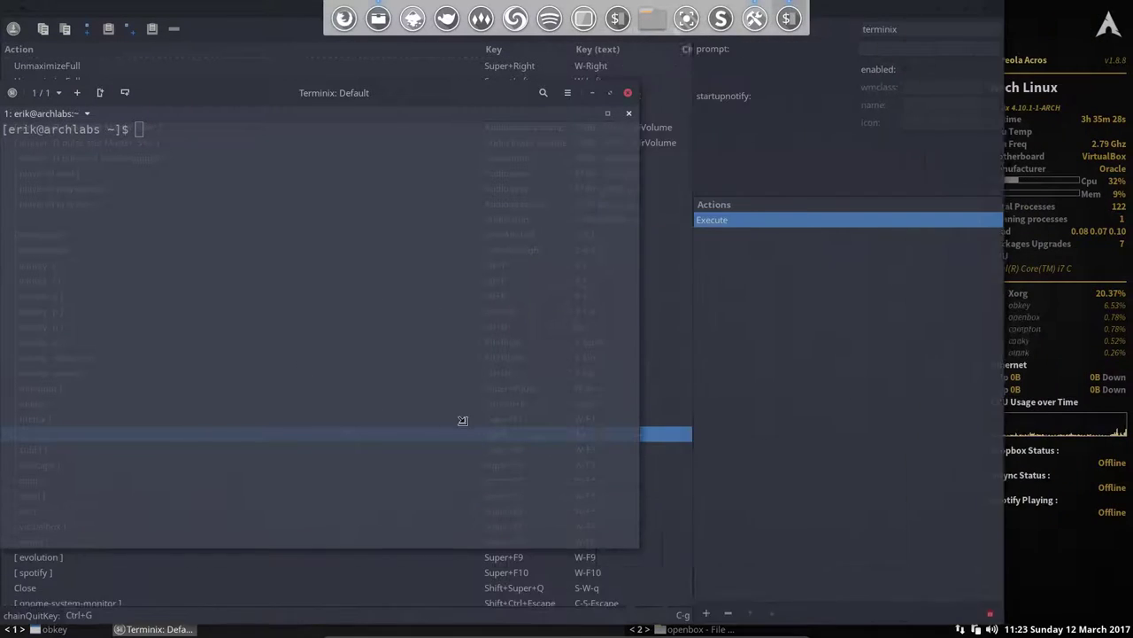
key("super+Up")
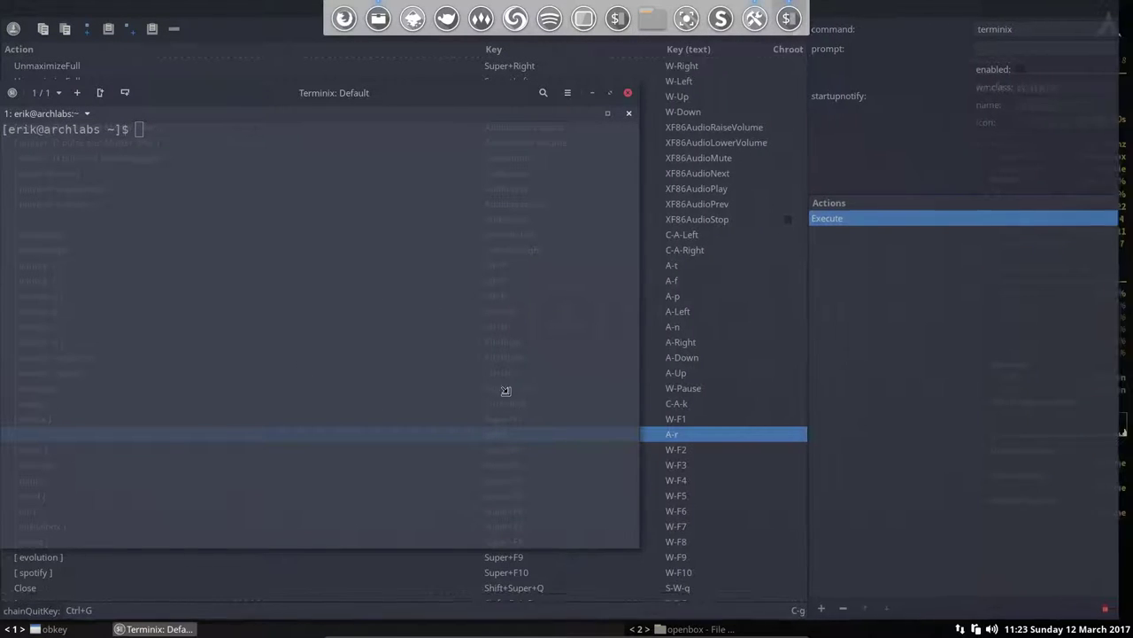
key("super+Up")
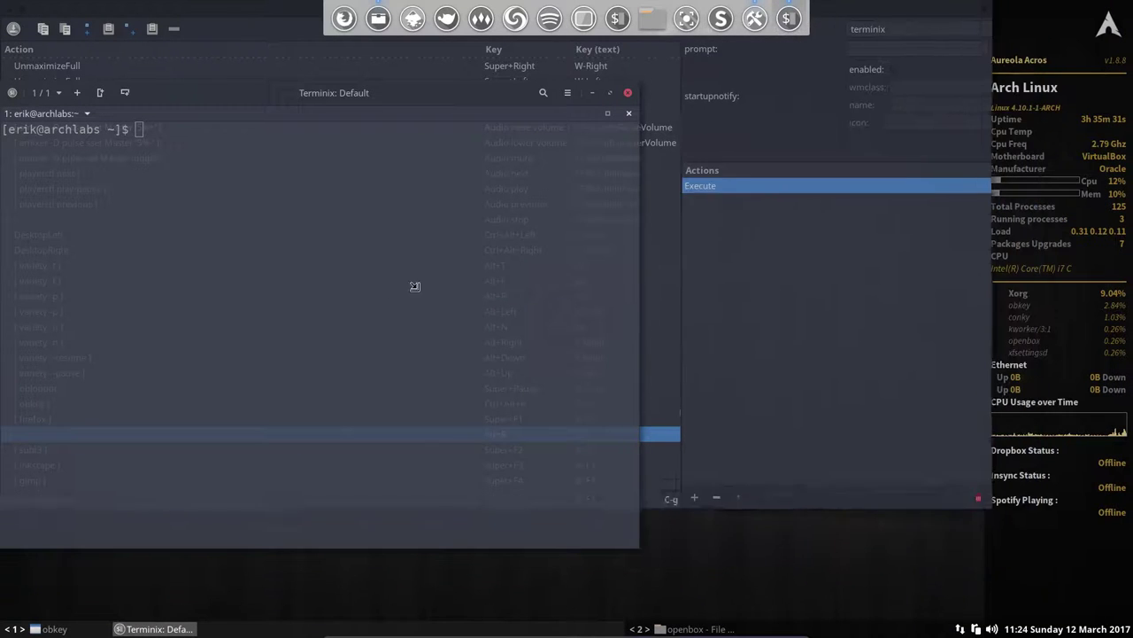
key("super+Up")
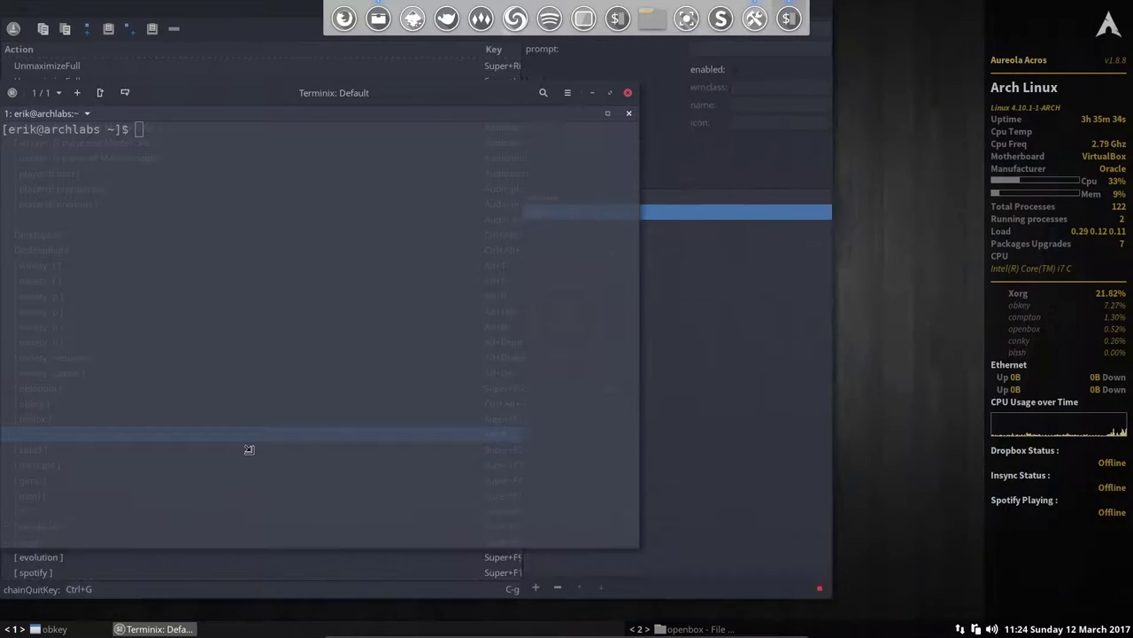
key("super+Up")
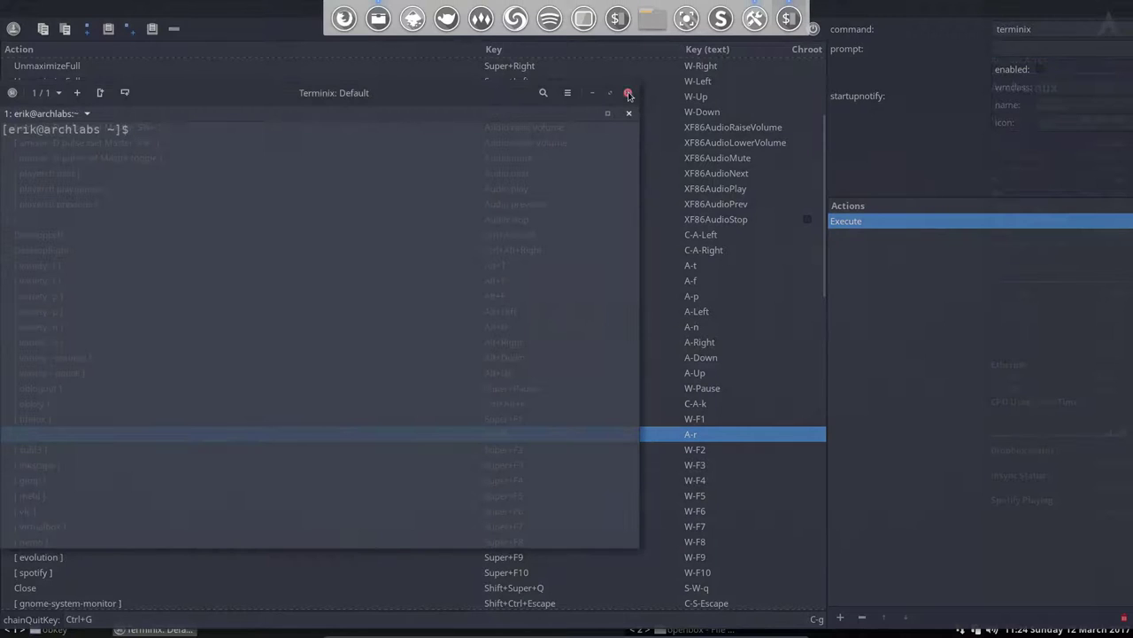
Step: Close the test terminal and delete the Alt+R terminix binding in obkey
left_click(629, 94)
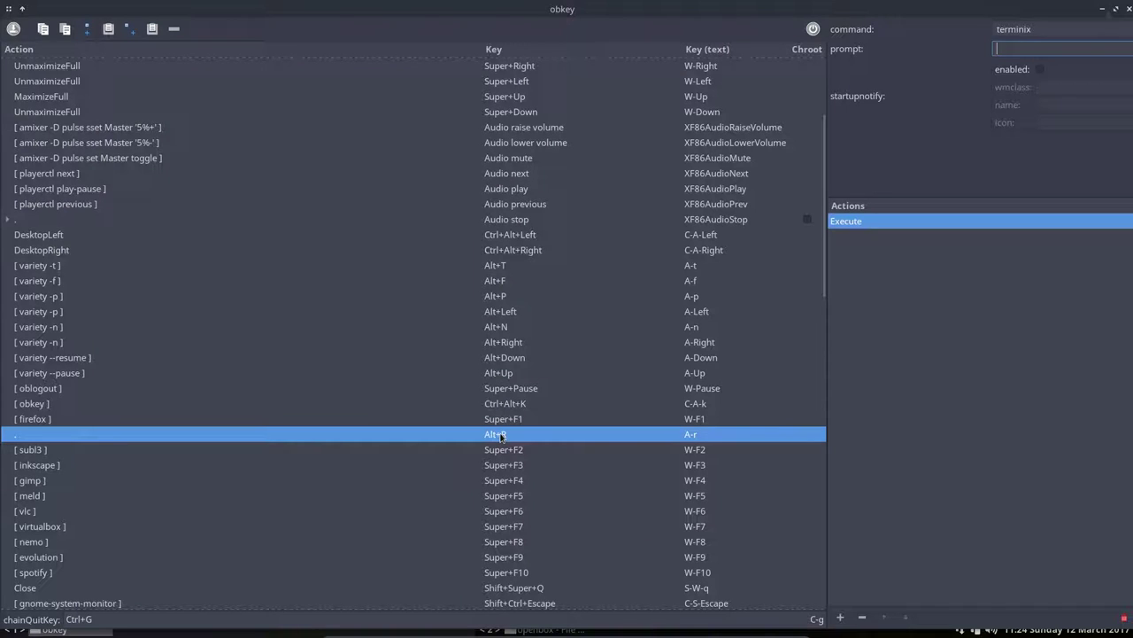
scroll(509, 446, "down", 10)
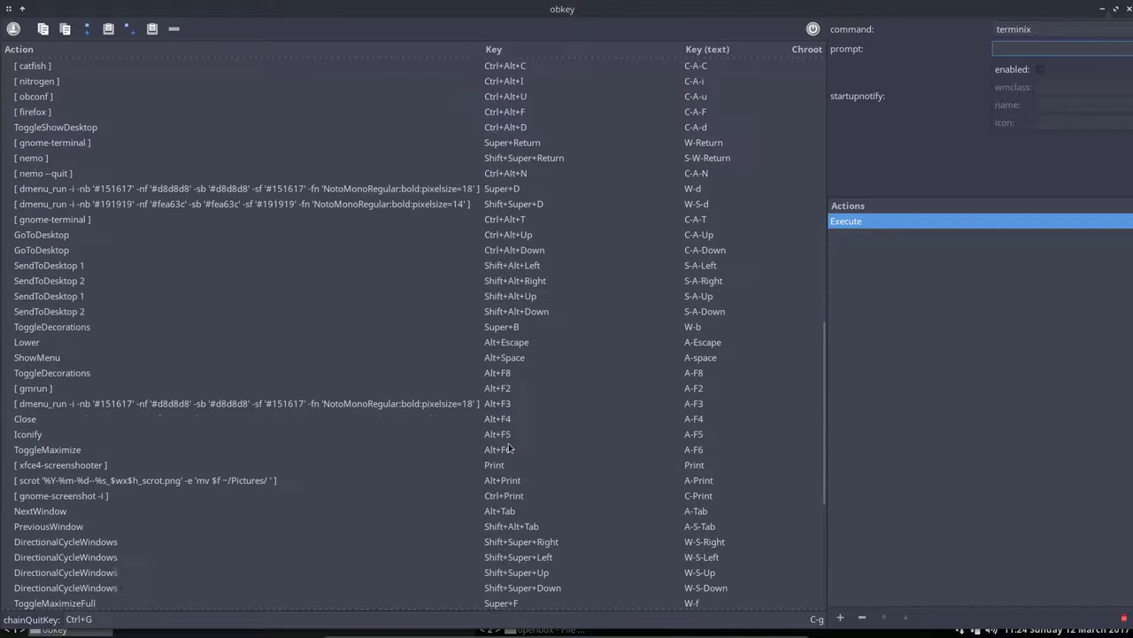
scroll(509, 448, "down", 5)
scroll(509, 445, "up", 7)
scroll(509, 445, "down", 7)
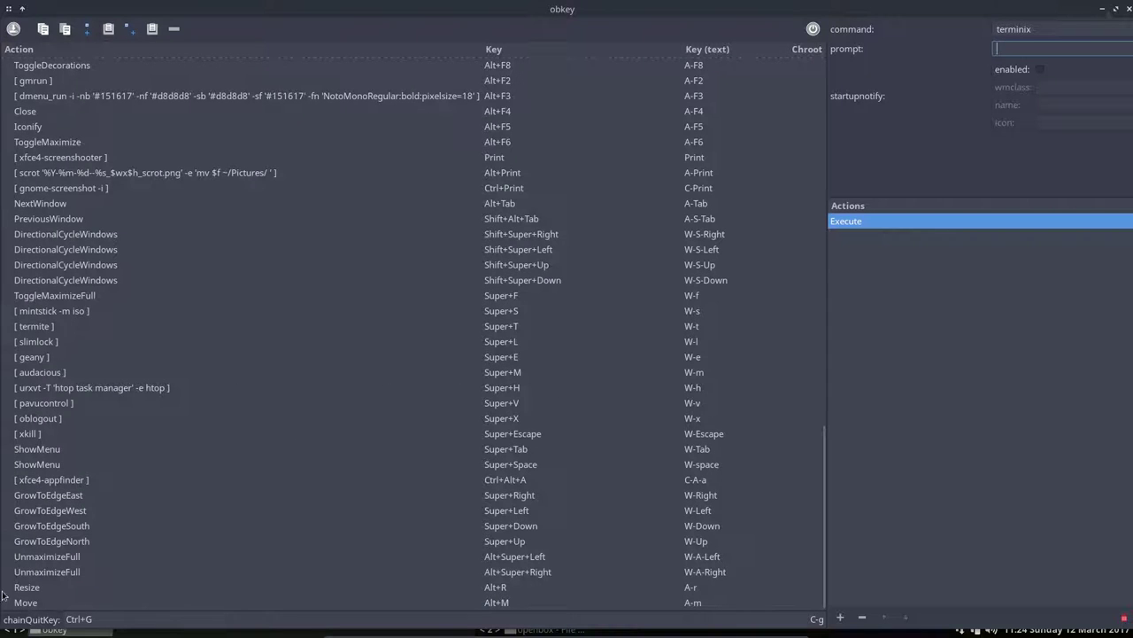
scroll(509, 540, "up", 10)
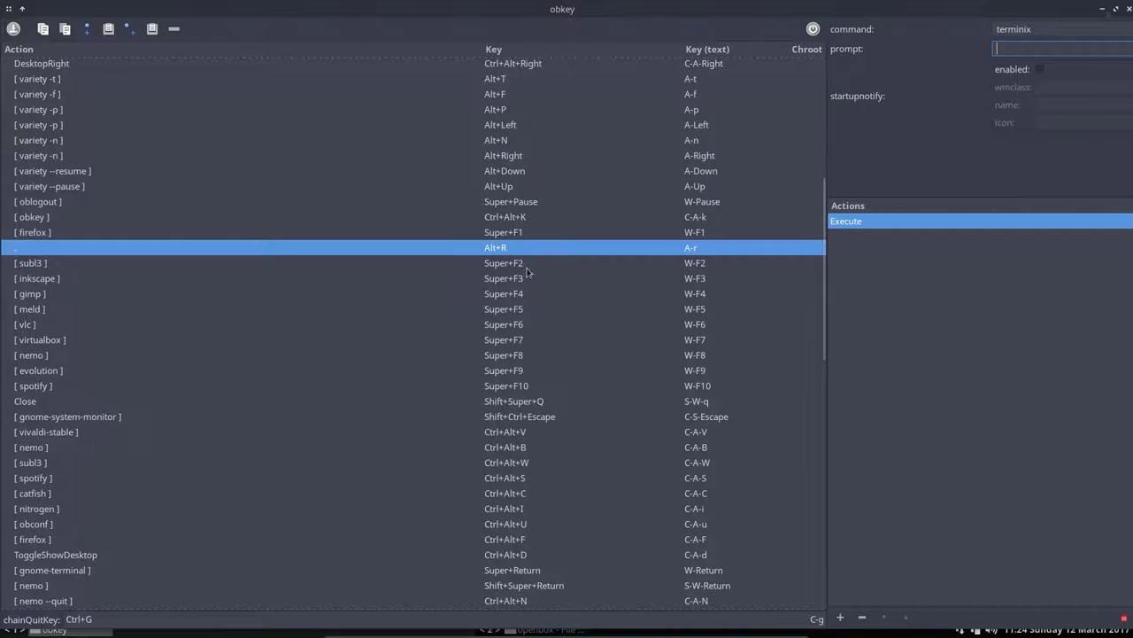
left_click(174, 29)
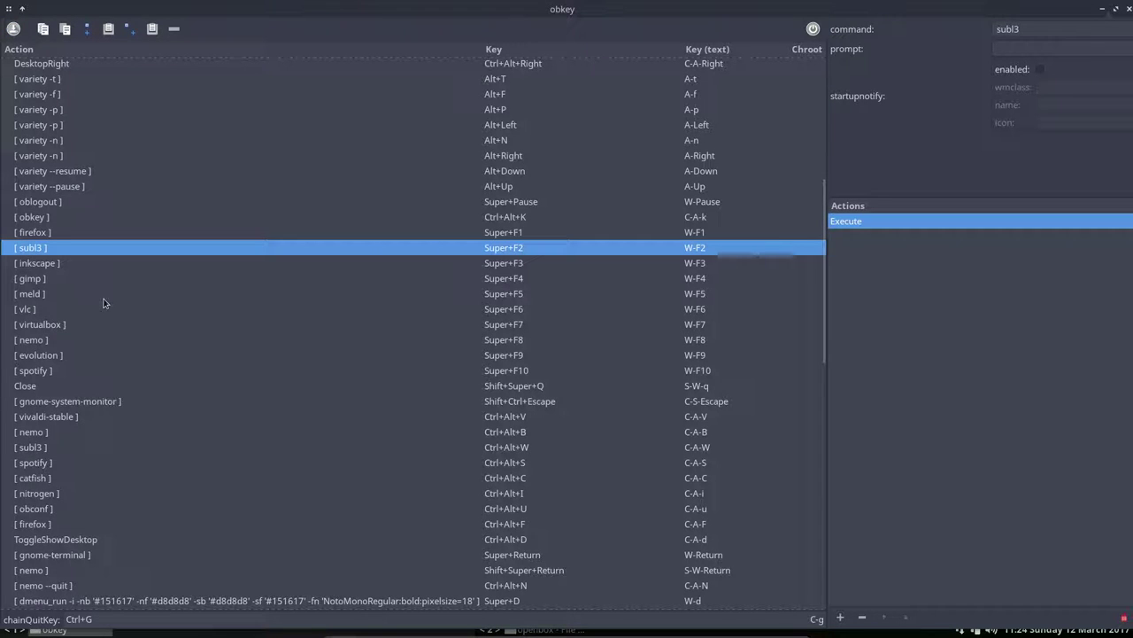
Step: Enlarge the obkey window and move it left and down below the dock
left_click_drag(102, 296, 194, 413)
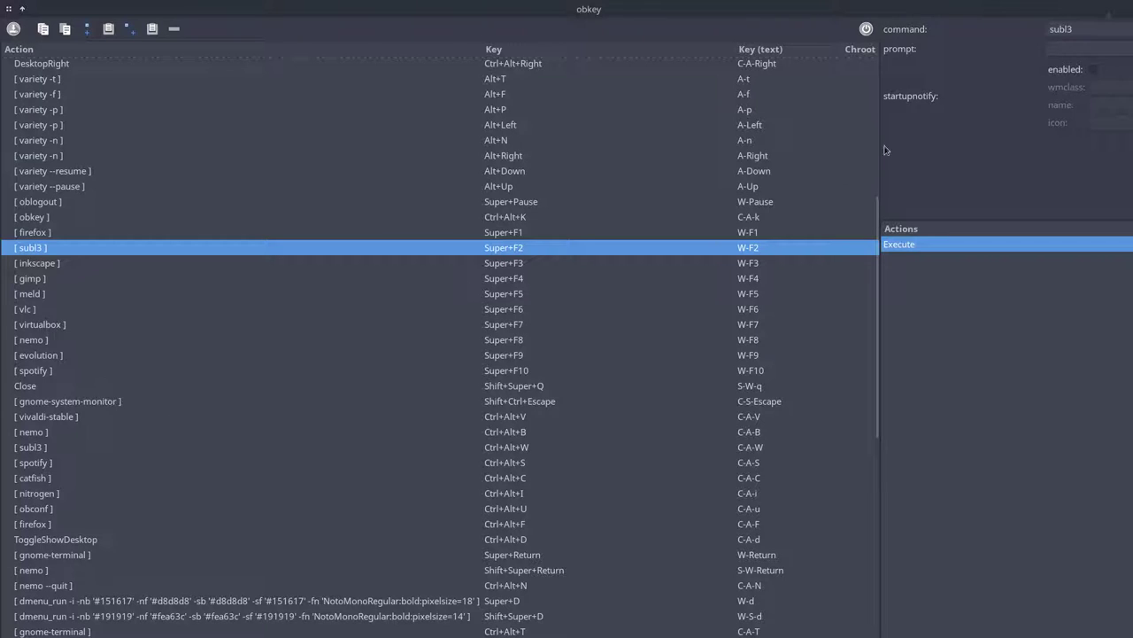
left_click_drag(1006, 9, 986, 10)
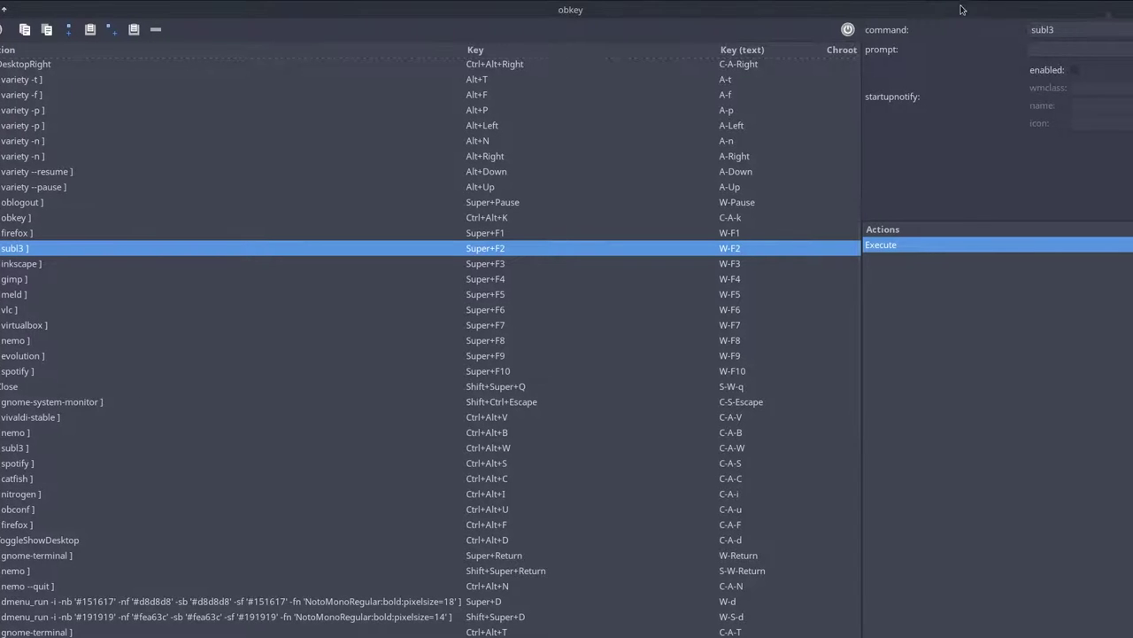
left_click_drag(816, 11, 649, 49)
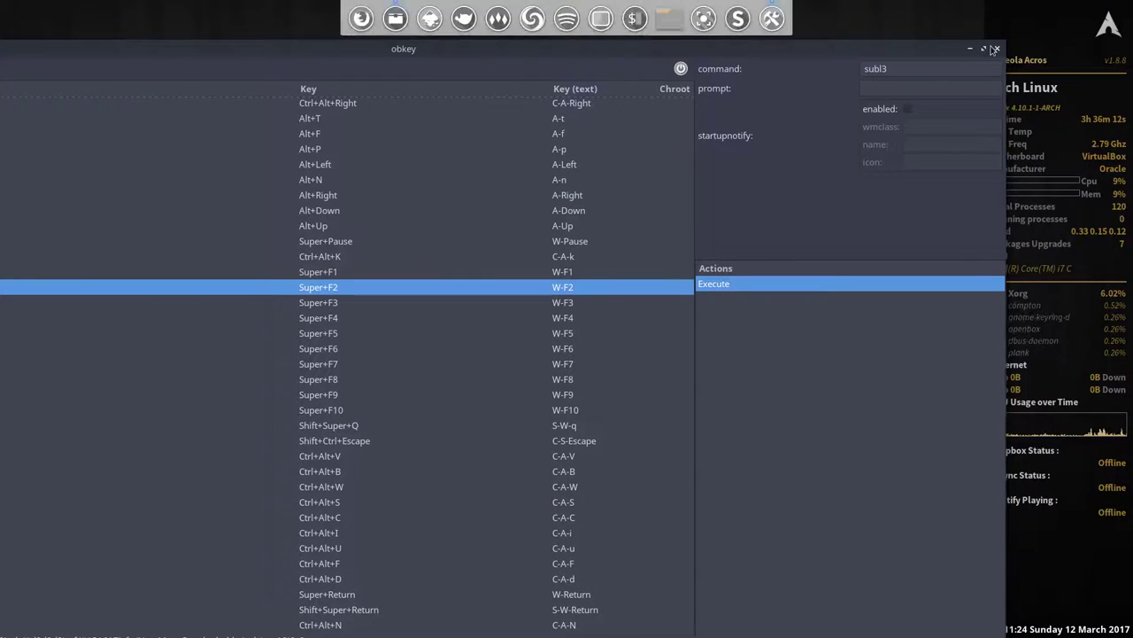
Step: Close obkey, restore the file manager's openbox folder, and bring up rc.xml's context menu
left_click(994, 49)
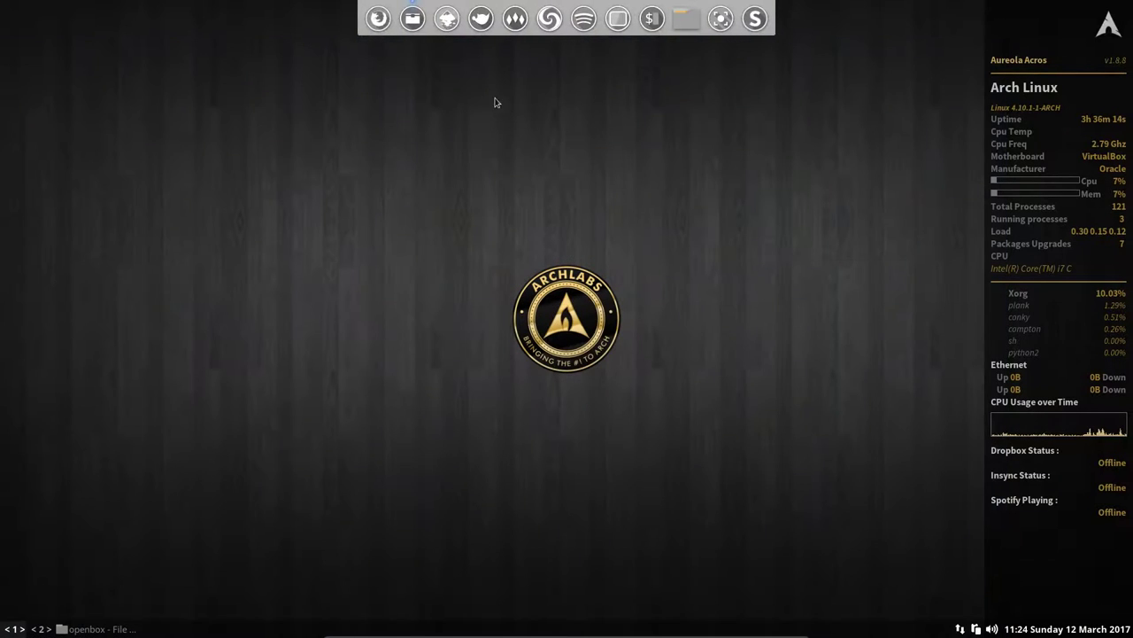
left_click(413, 18)
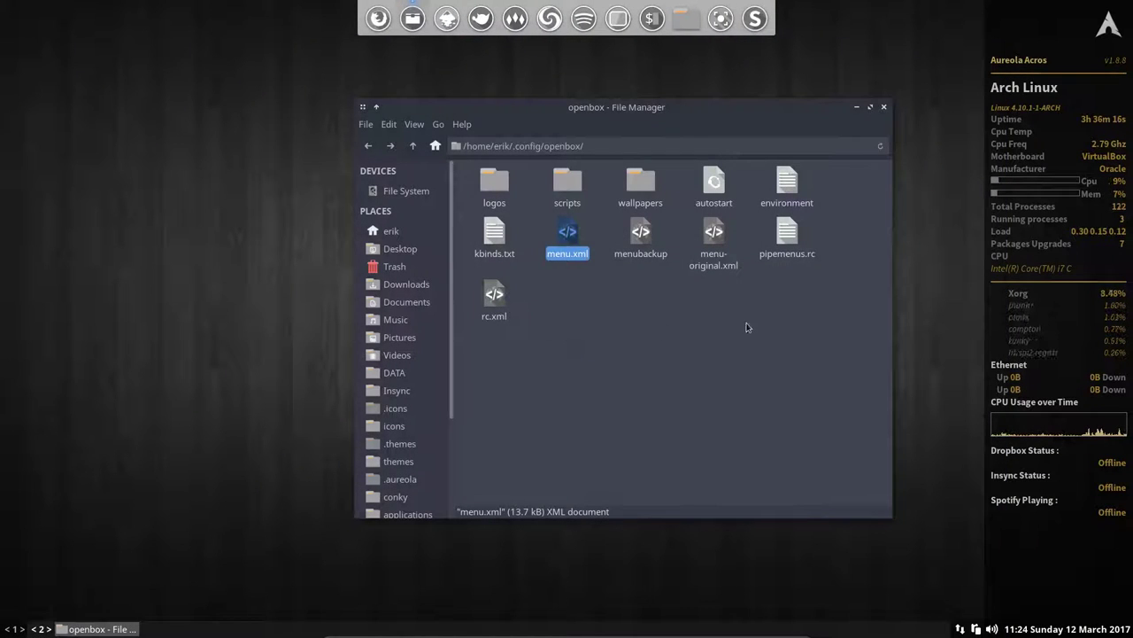
left_click(747, 327)
left_click(498, 312)
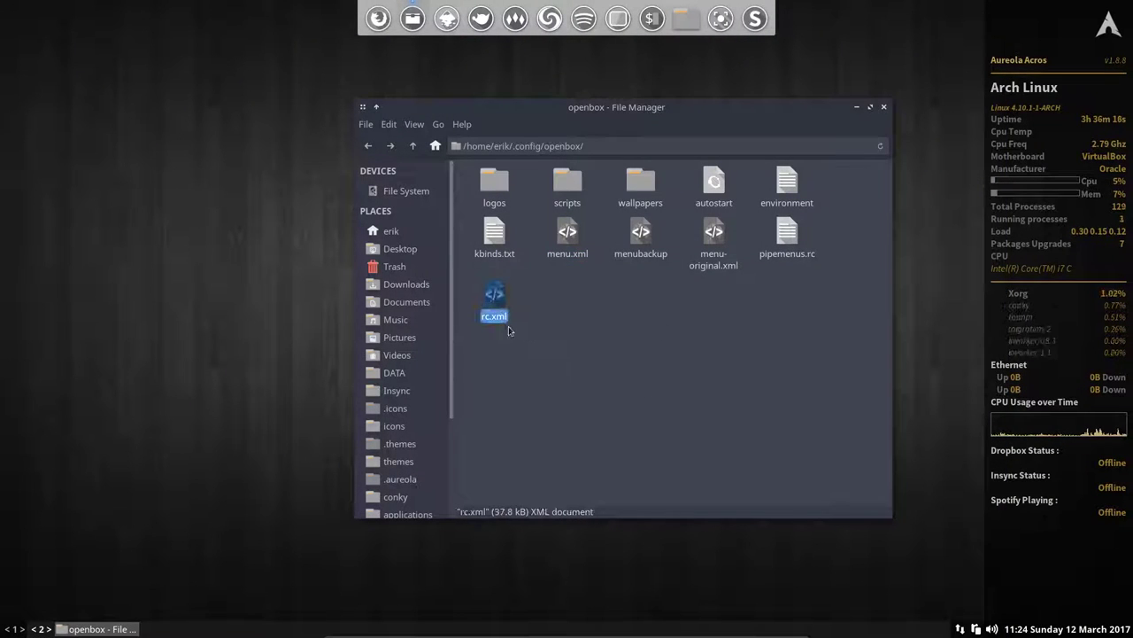
right_click(497, 301)
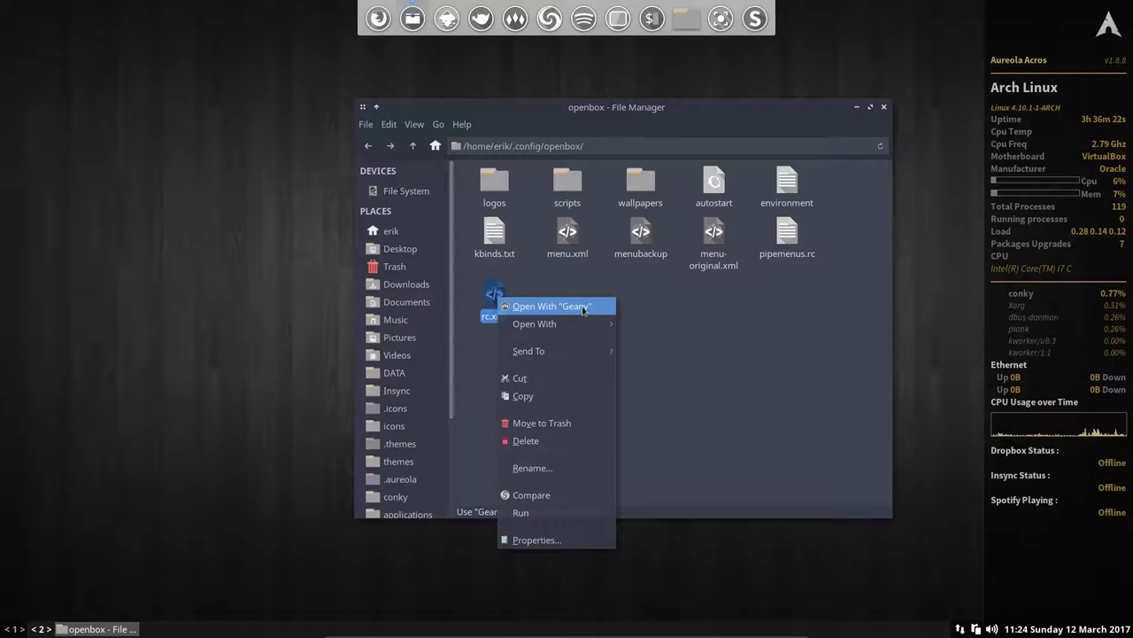
Step: Open rc.xml in Geany and look over the View menu without changing anything
left_click(605, 310)
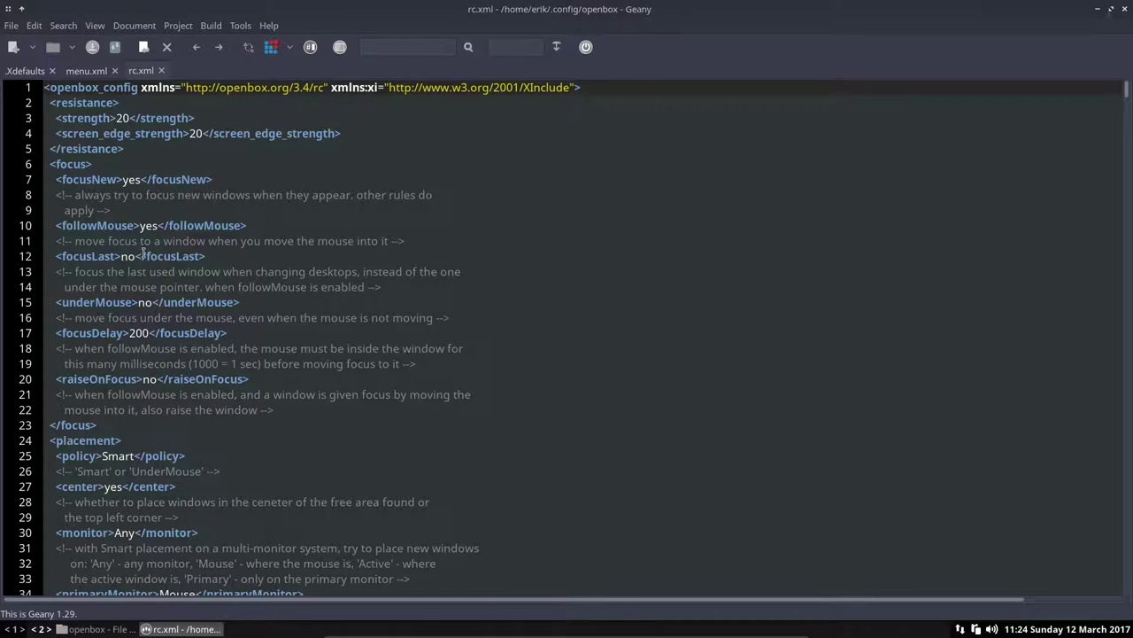
left_click(95, 25)
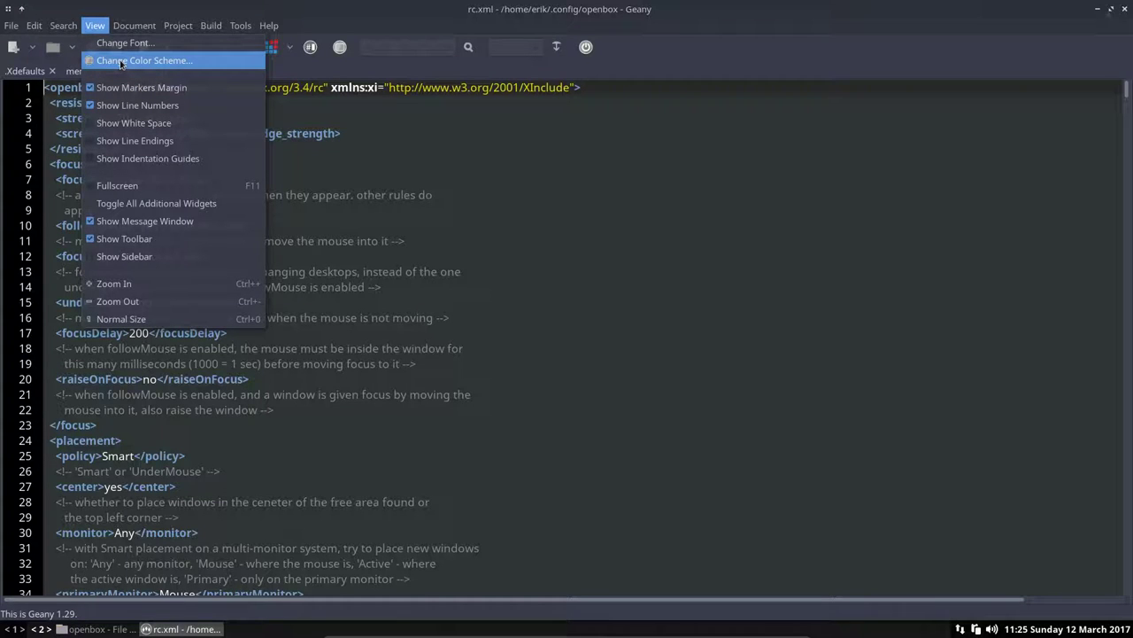
key("Escape")
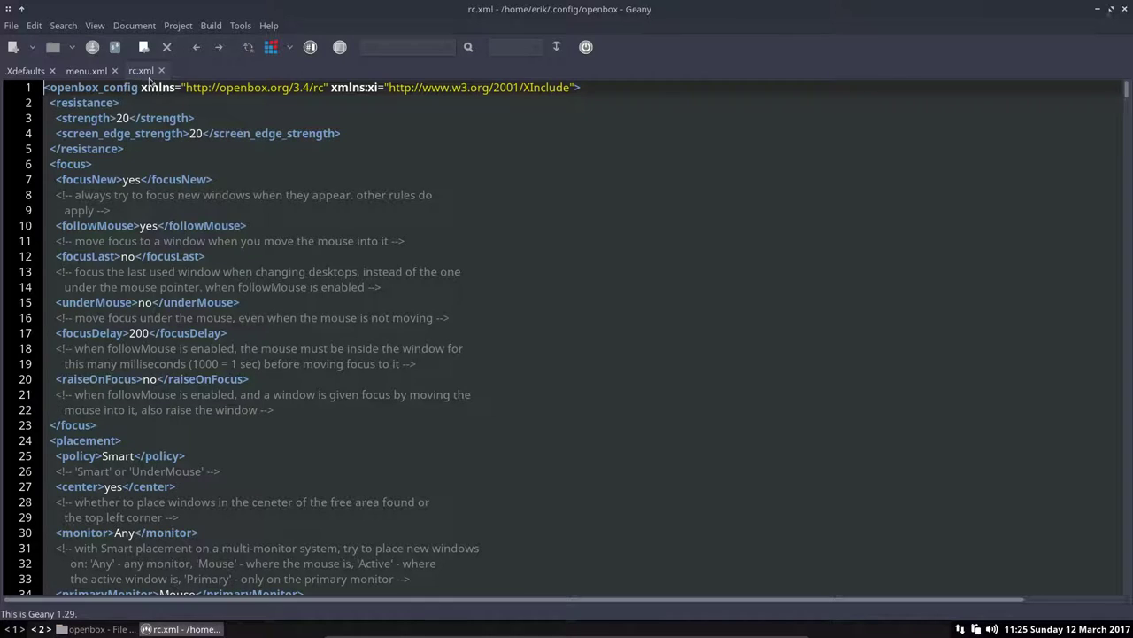
Step: Select from line 2 downward, then scroll to the <keyboard> section at line 176
scroll(147, 348, "down", 1)
scroll(106, 266, "up", 1)
left_click(51, 105)
left_click_drag(53, 124, 120, 425)
scroll(115, 354, "down", 13)
scroll(119, 425, "down", 7)
left_click(207, 348)
scroll(202, 412, "down", 14)
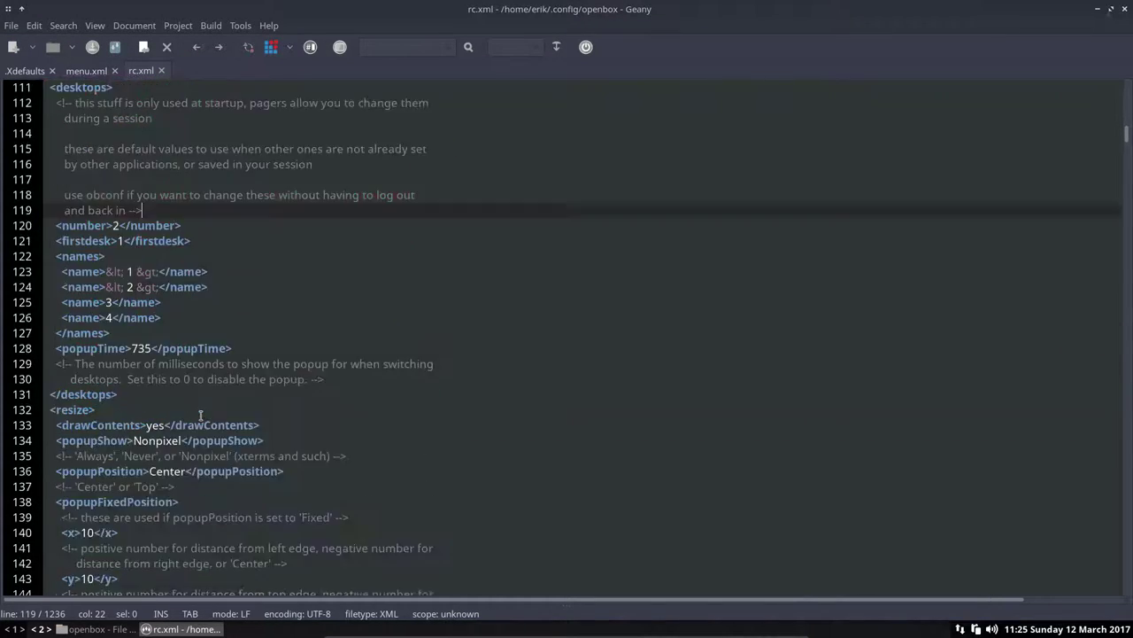
scroll(200, 413, "down", 10)
scroll(200, 412, "up", 5)
Step: Highlight the <keyboard>, </dock>, </margins>, <margins> and </resize> tags on lines 147–176
left_click_drag(139, 335, 36, 340)
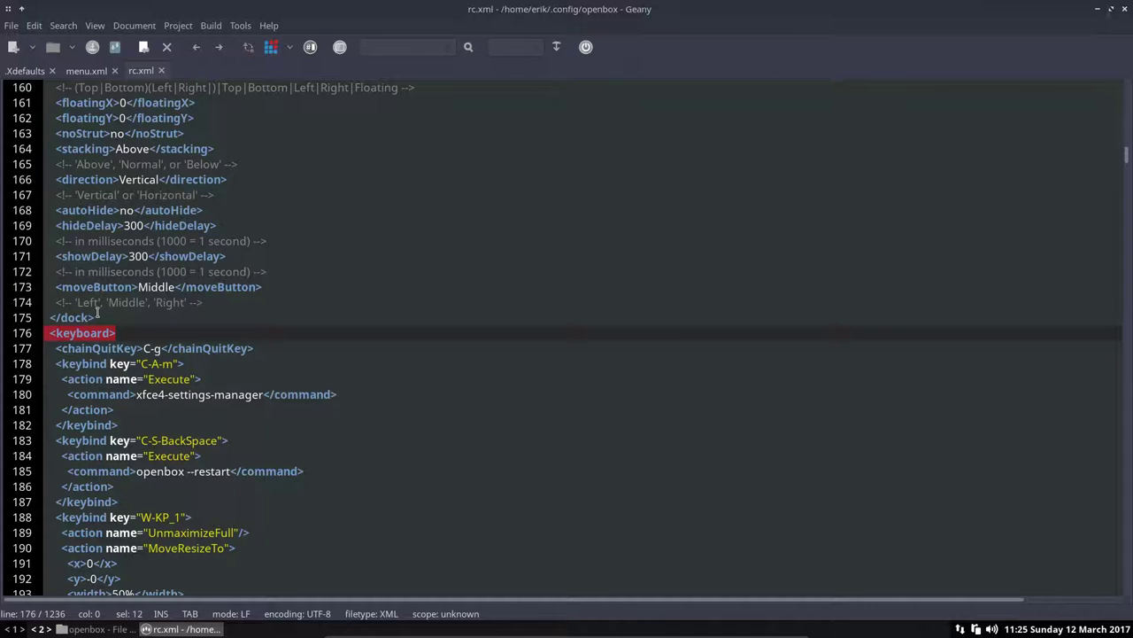
left_click_drag(99, 317, 41, 314)
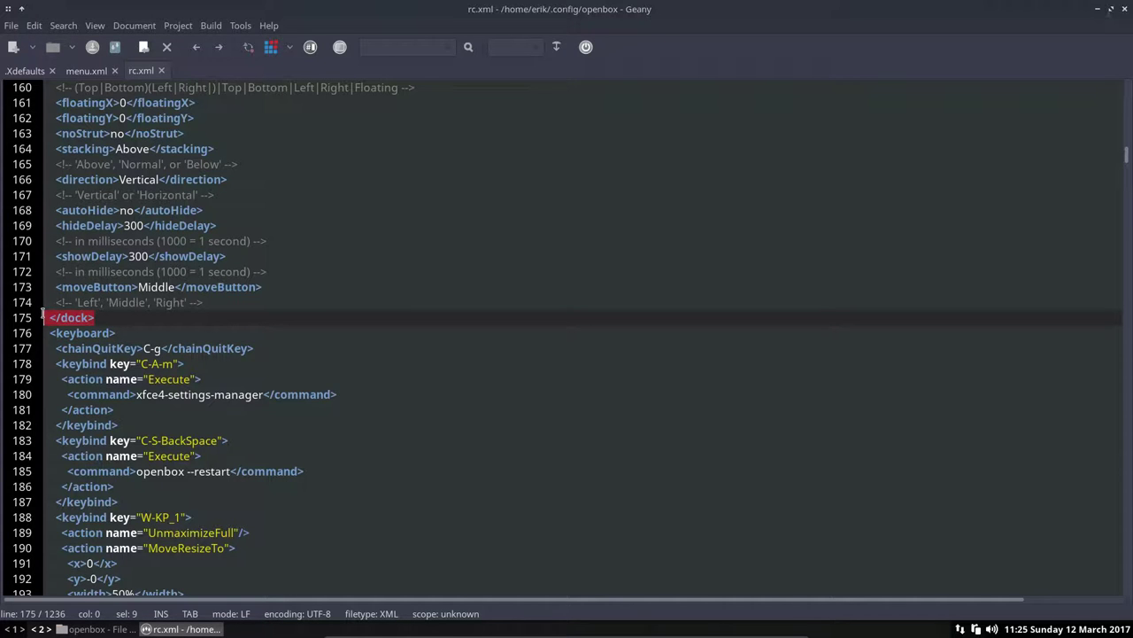
scroll(89, 290, "up", 5)
left_click_drag(99, 287, 45, 286)
left_click_drag(128, 272, 36, 271)
left_click_drag(107, 195, 53, 158)
left_click_drag(113, 117, 36, 116)
scroll(182, 369, "down", 13)
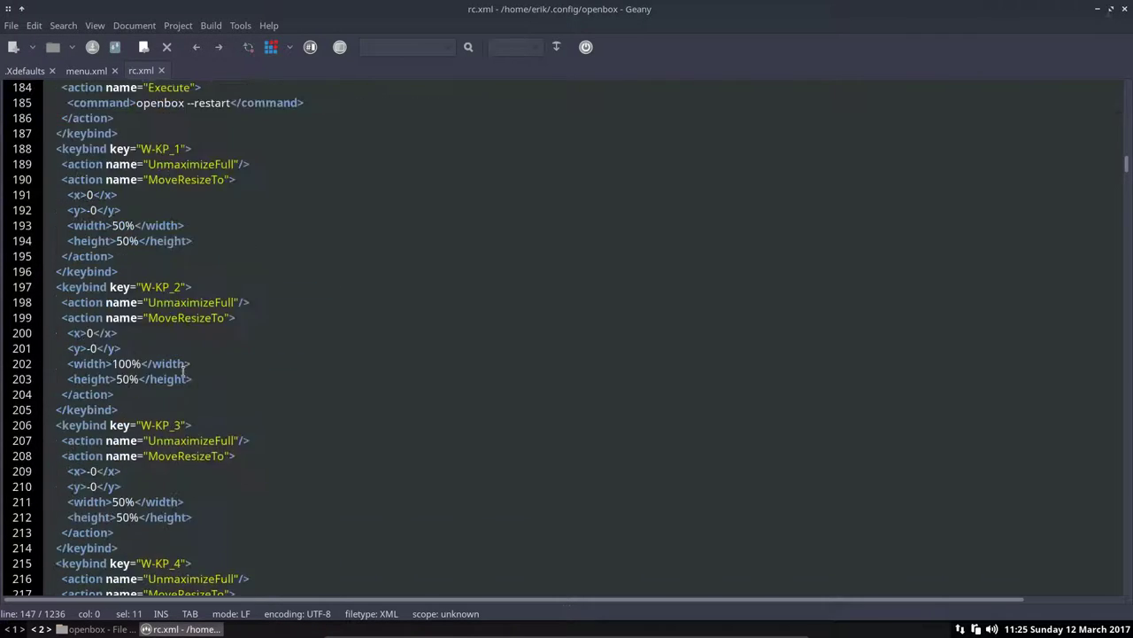
scroll(183, 372, "up", 6)
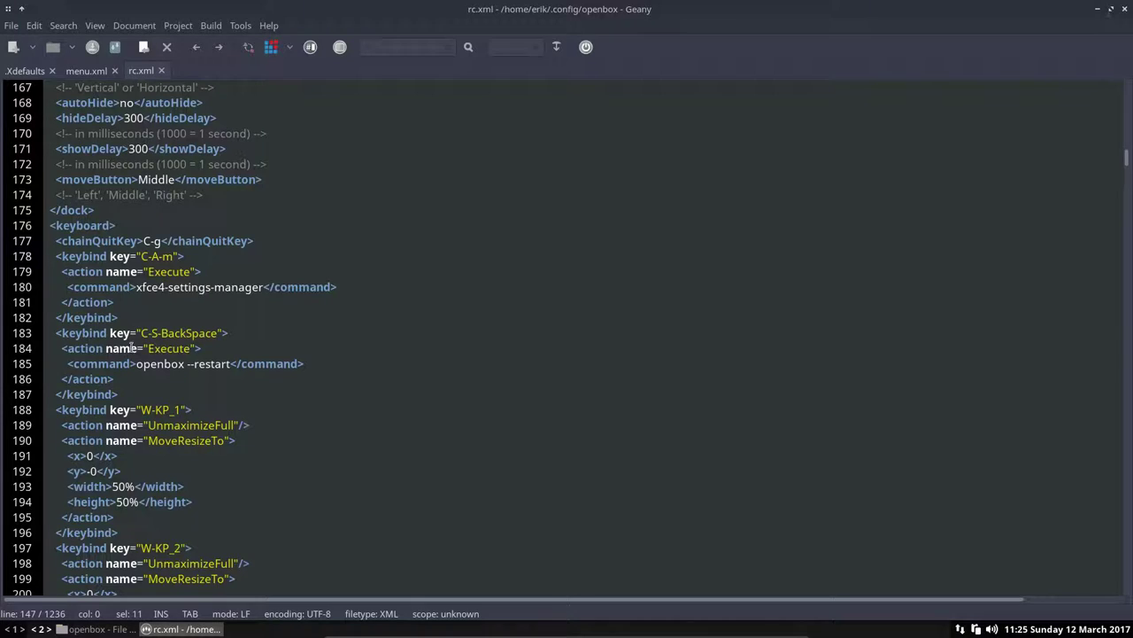
Step: Scroll down and select the W-F5 meld keybind block on lines 408–412
scroll(132, 348, "down", 1)
scroll(132, 348, "down", 3)
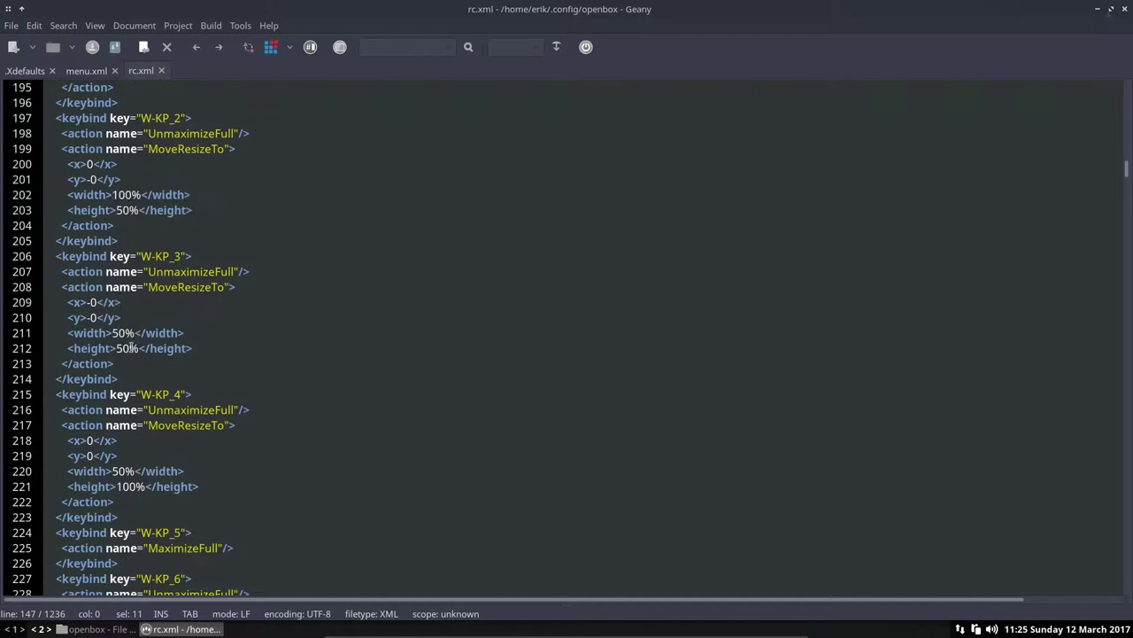
scroll(131, 348, "down", 2)
scroll(130, 347, "down", 20)
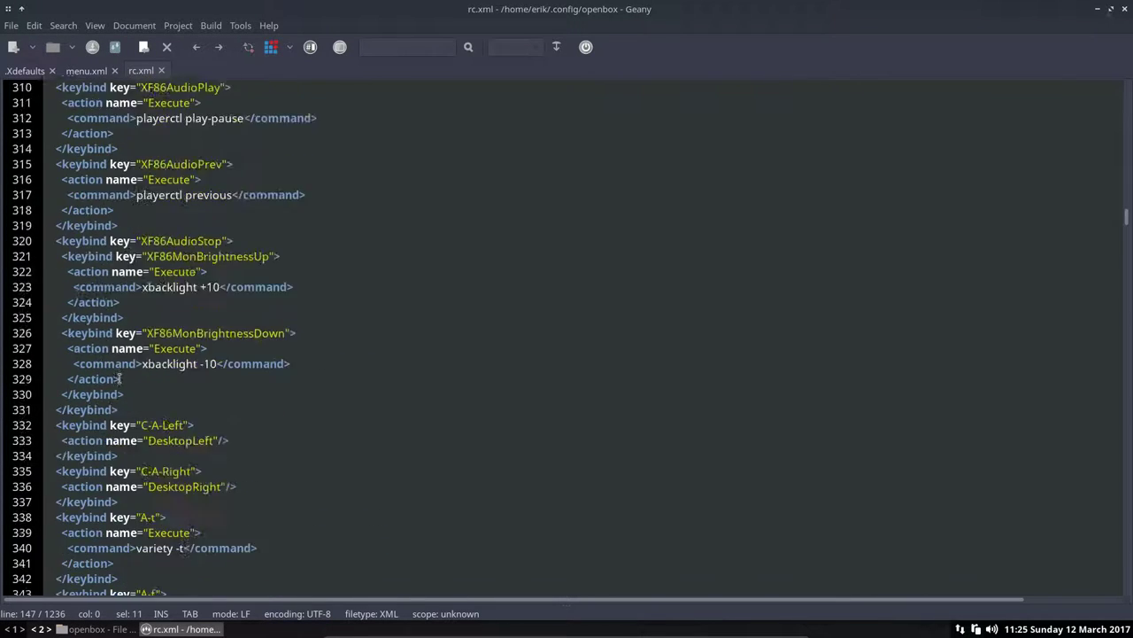
scroll(119, 378, "down", 20)
scroll(119, 367, "up", 1)
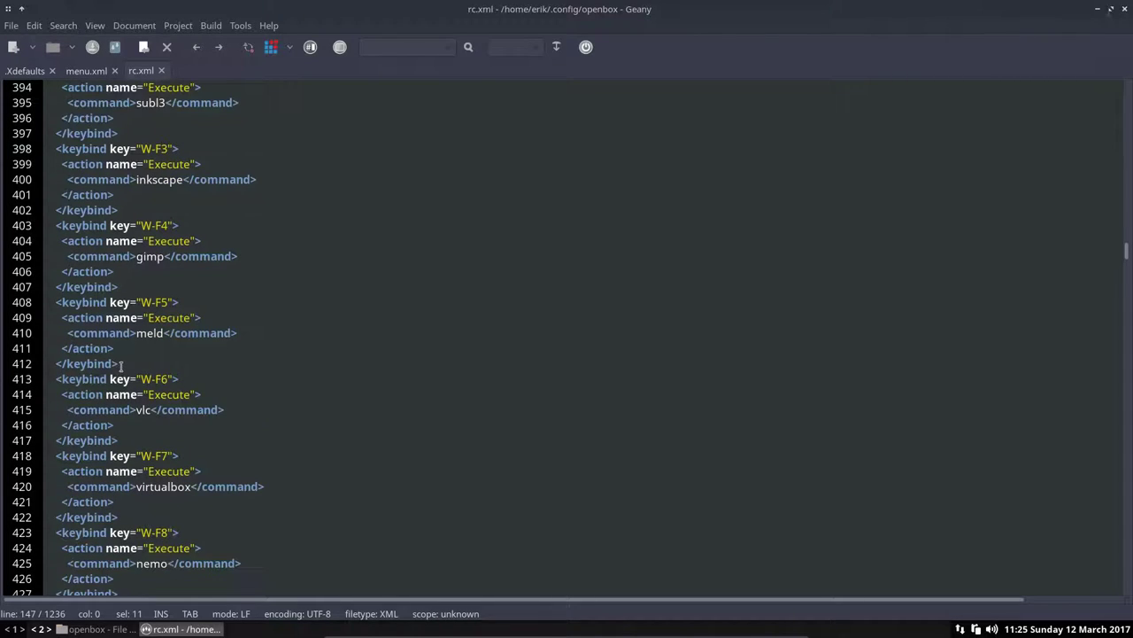
left_click_drag(127, 365, 16, 303)
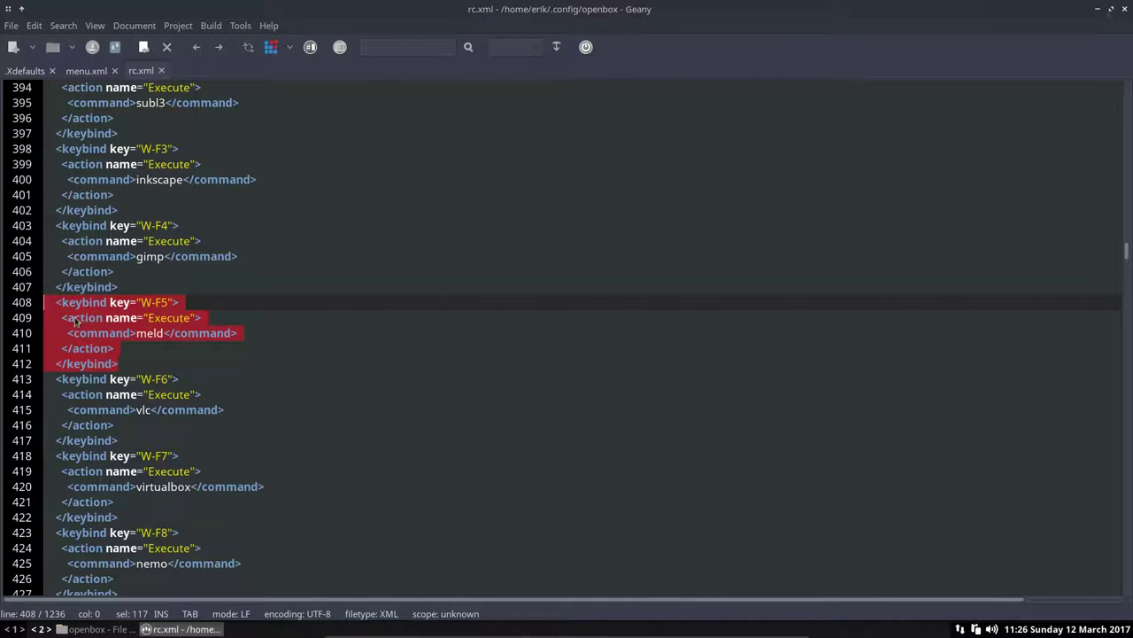
Step: Point out the closing-tag slashes in the W-F5 meld block, then reselect the whole block
left_click(62, 351)
left_click(57, 363)
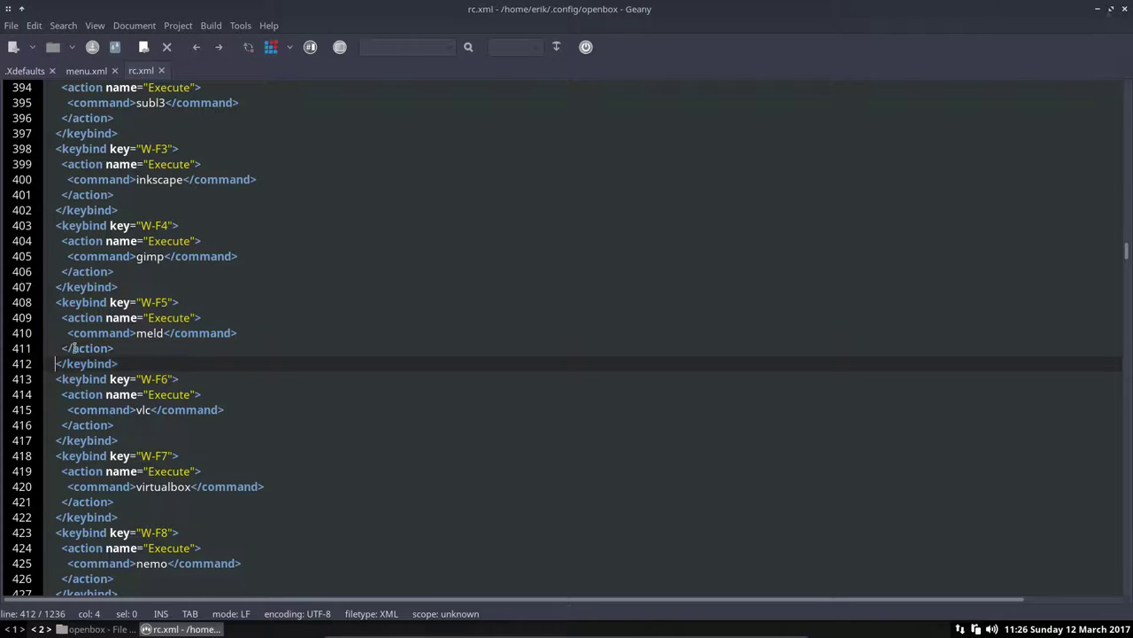
left_click_drag(74, 348, 67, 348)
left_click(65, 363)
left_click_drag(174, 333, 168, 333)
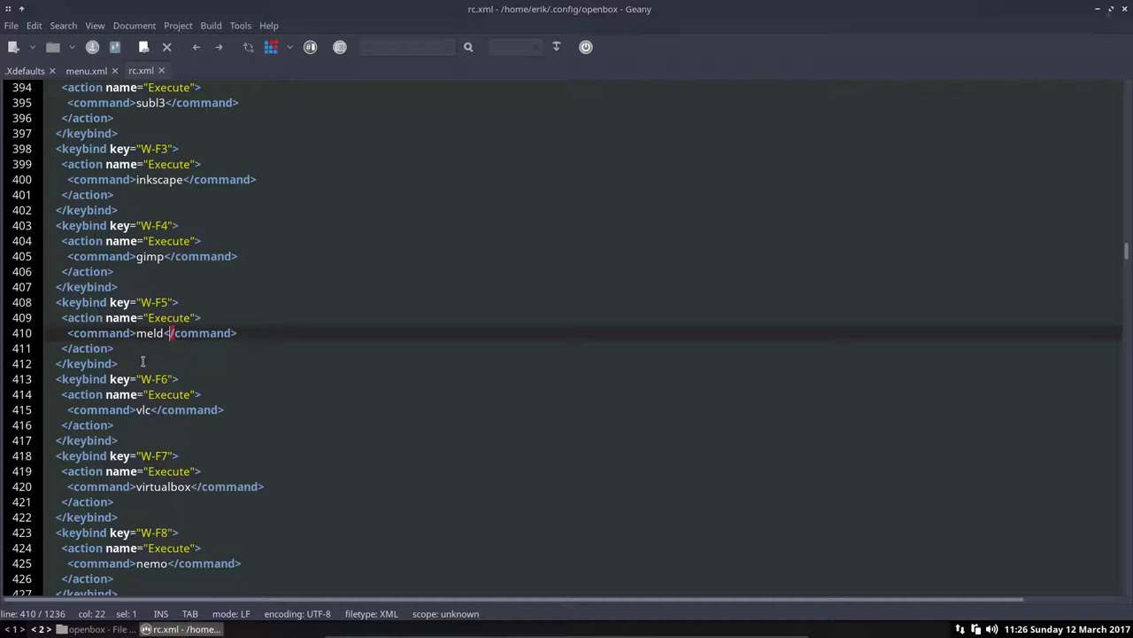
left_click_drag(128, 363, 17, 302)
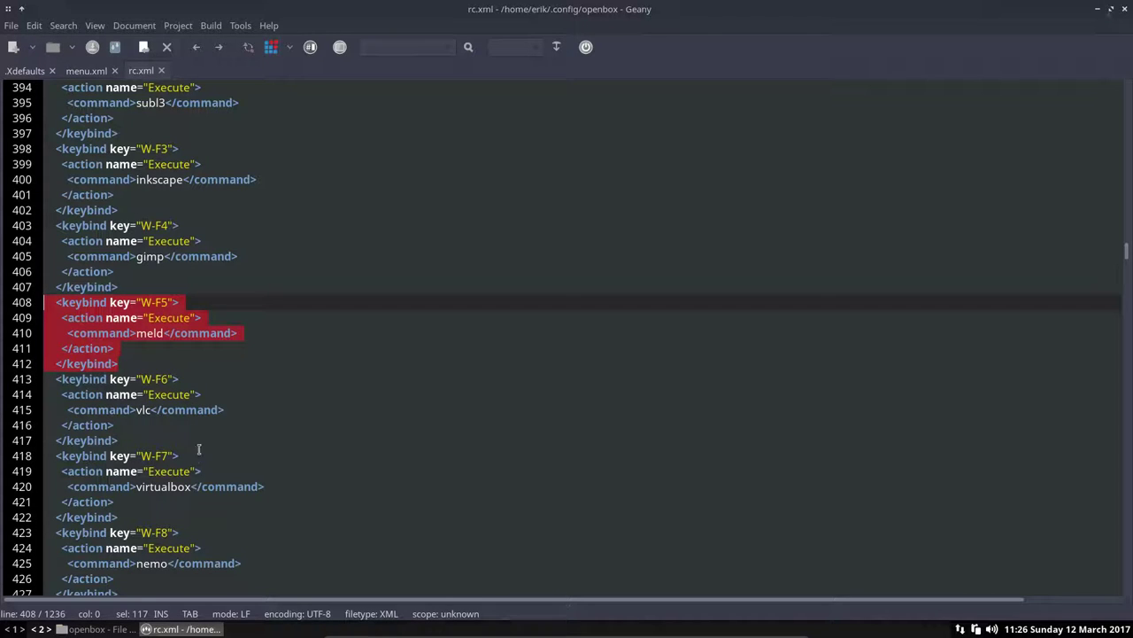
Step: Highlight the W-d and W-S-d dmenu keybinds on lines 504 and 509
scroll(201, 451, "up", 9)
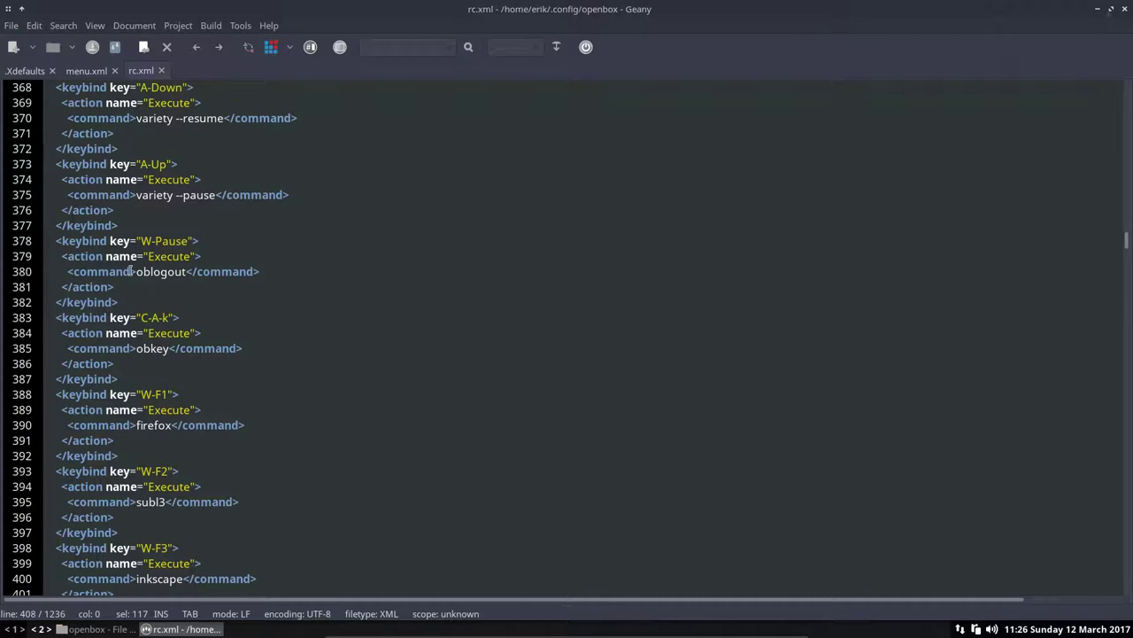
scroll(159, 395, "down", 5)
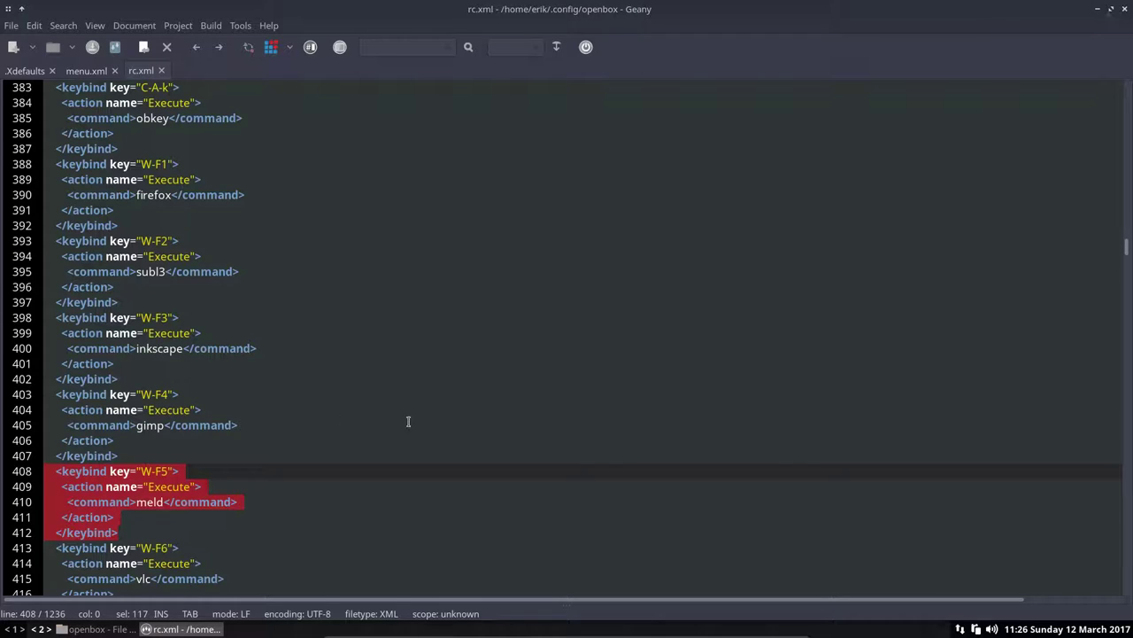
scroll(305, 397, "down", 10)
scroll(306, 397, "down", 19)
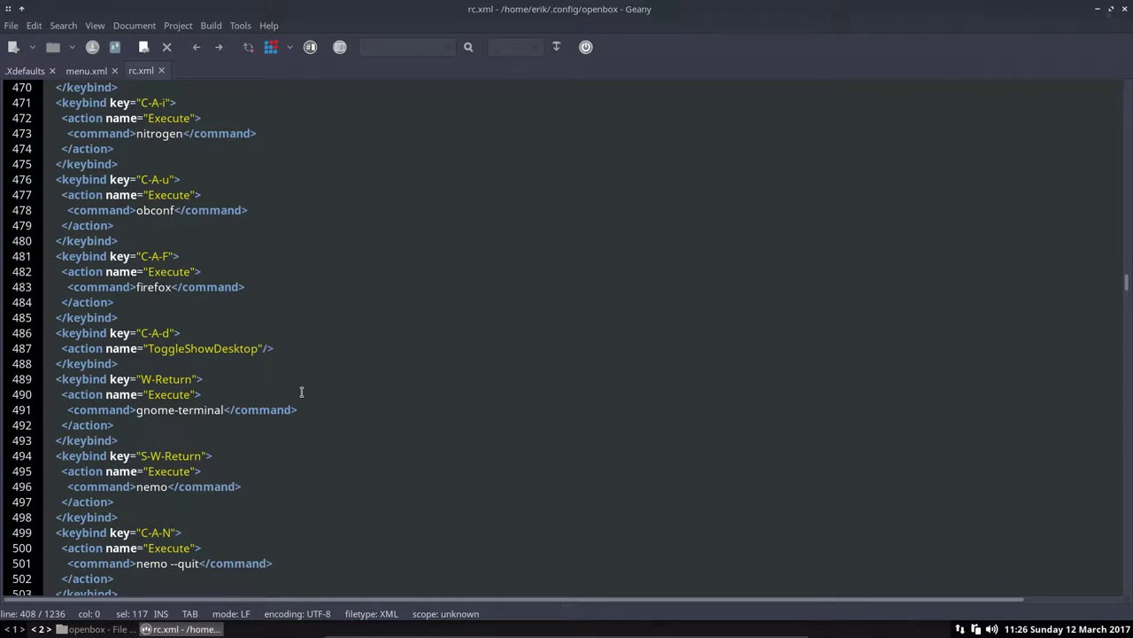
scroll(301, 391, "down", 7)
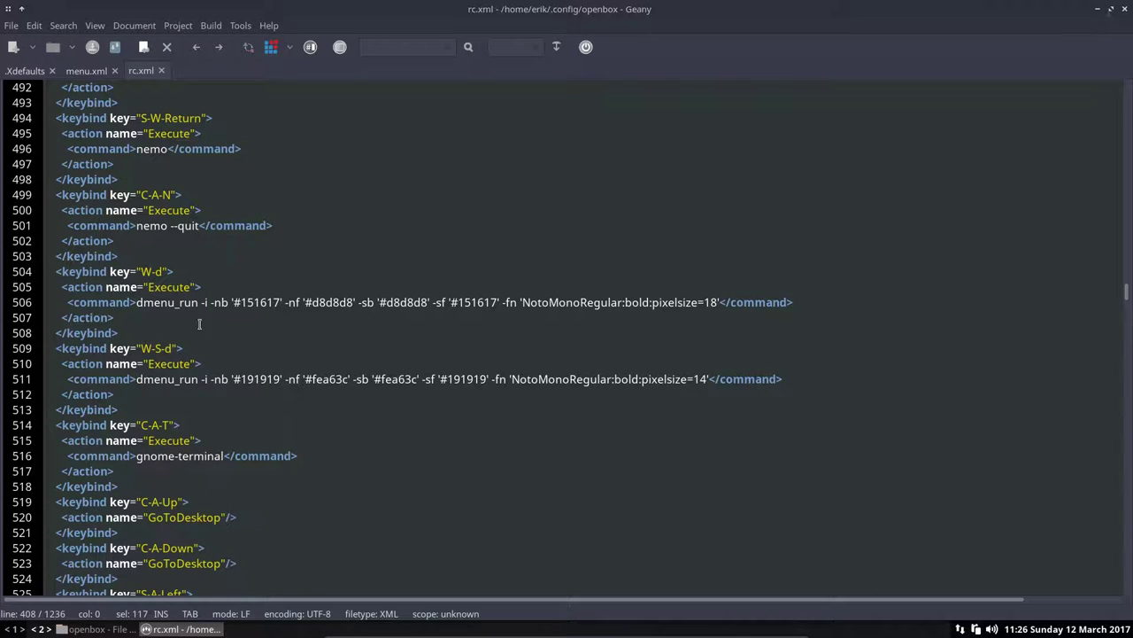
left_click_drag(138, 273, 176, 272)
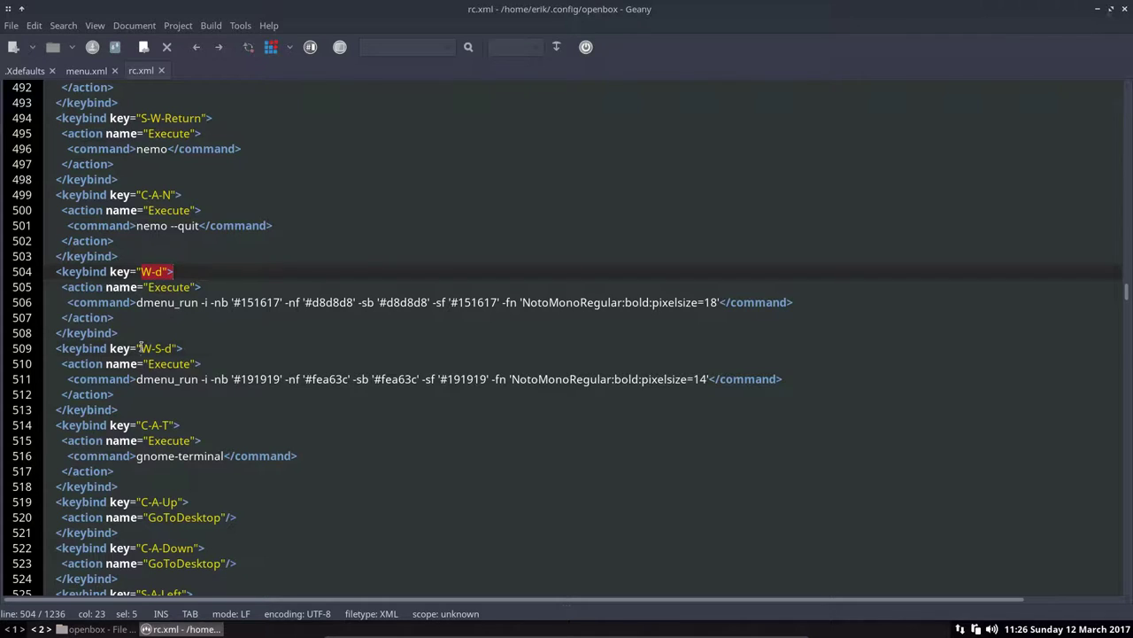
left_click_drag(140, 348, 179, 348)
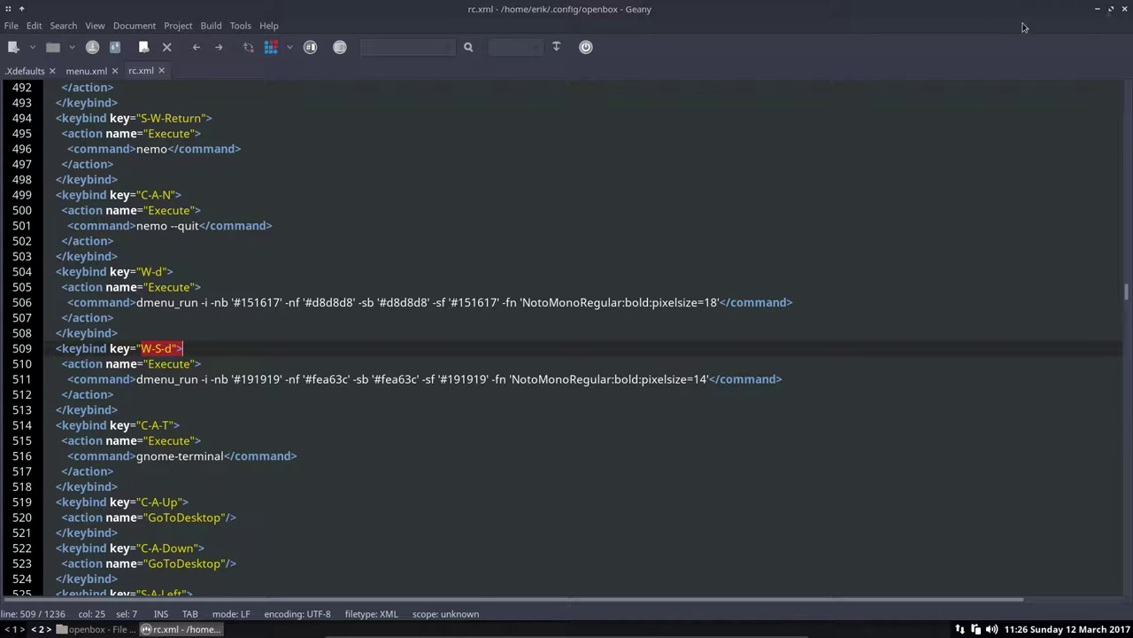
Step: Minimize Geany, try a dmenu search for 'fir' and dismiss it, then minimize the file manager
left_click(1099, 10)
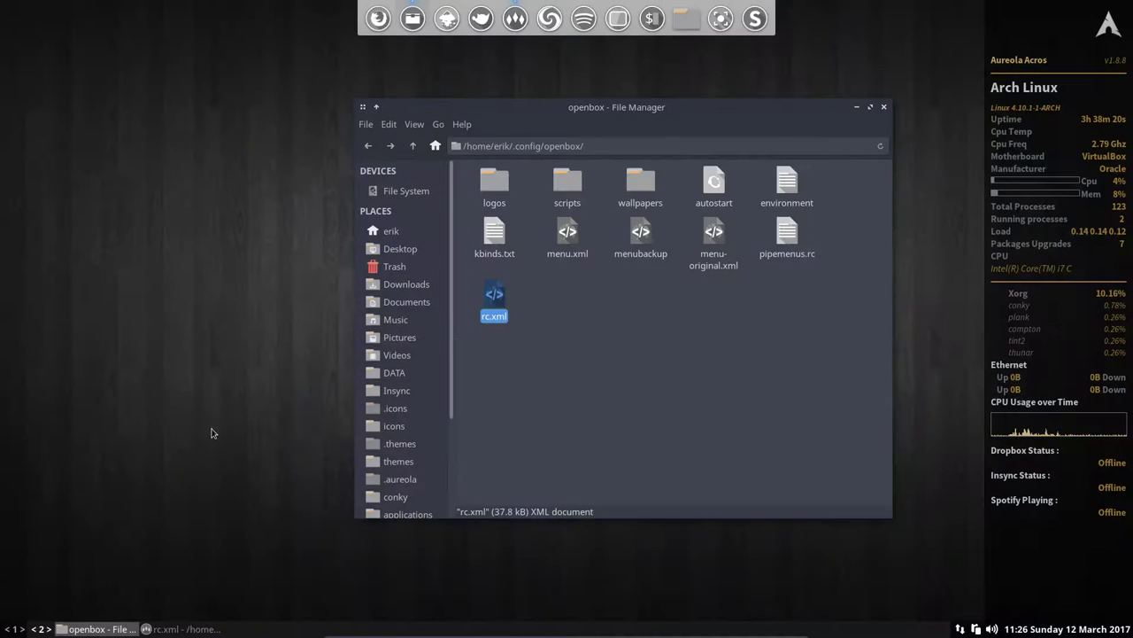
right_click(212, 419)
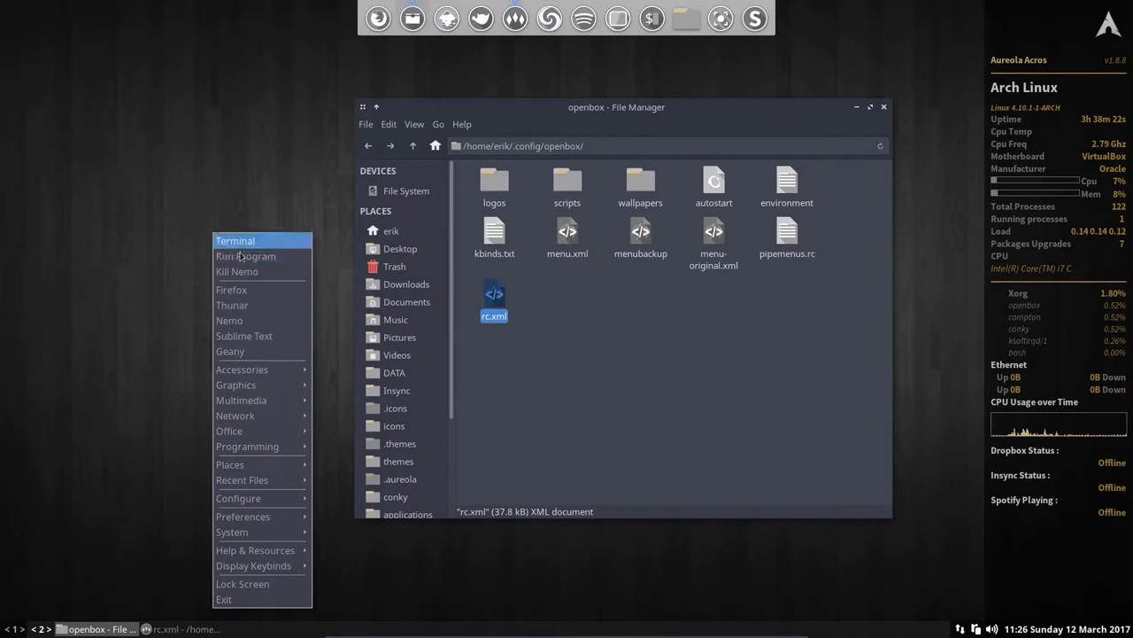
left_click(169, 417)
key("super+d")
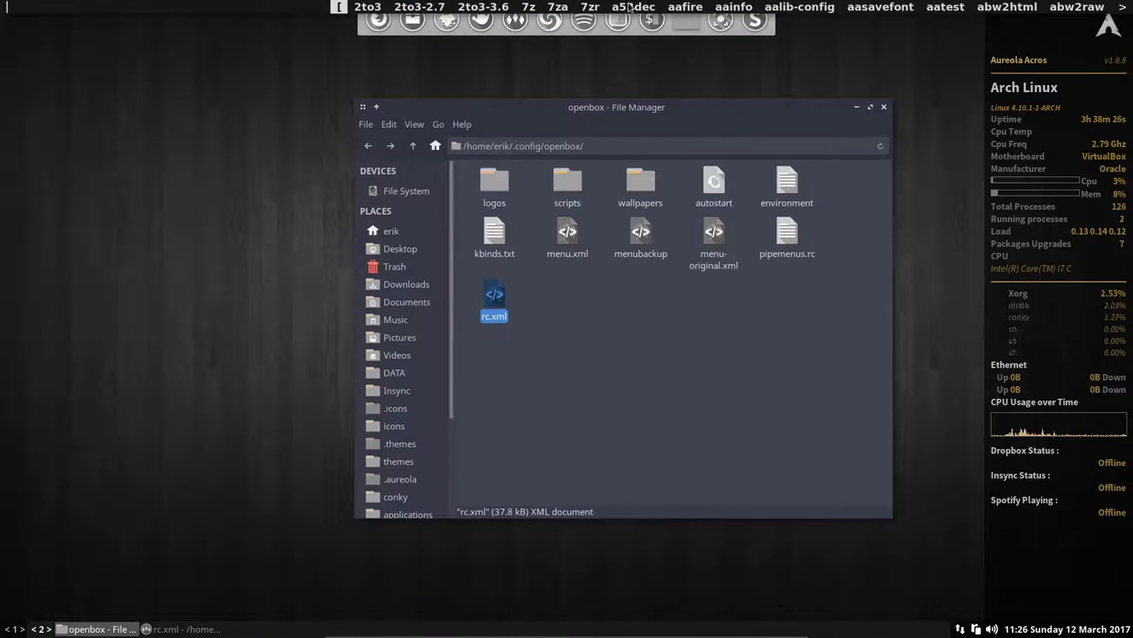
type("fir")
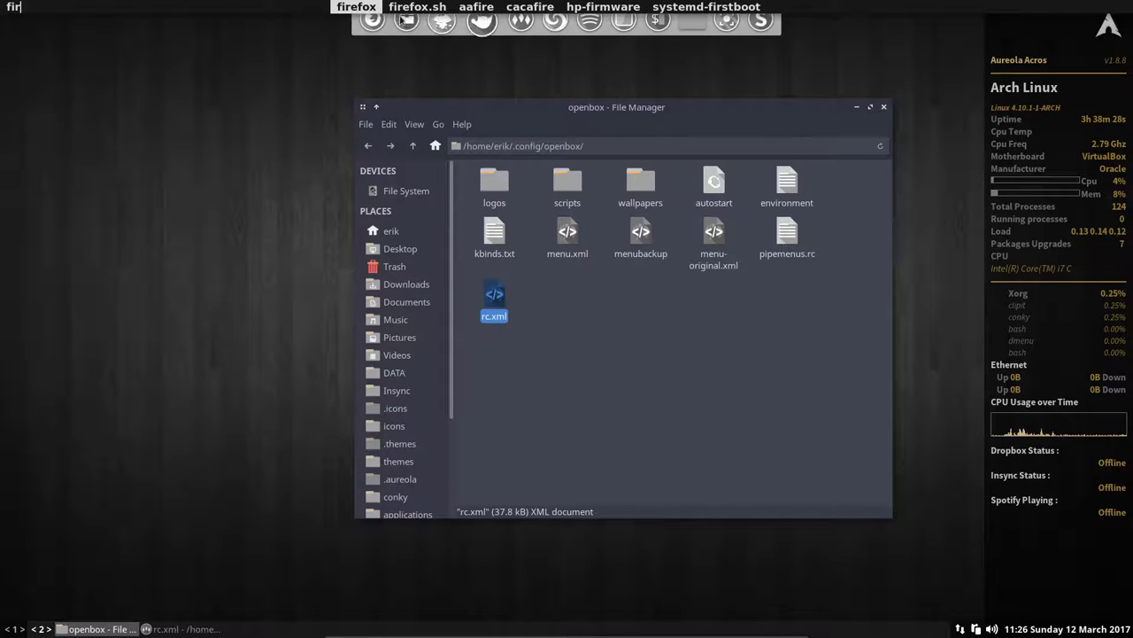
key("Return")
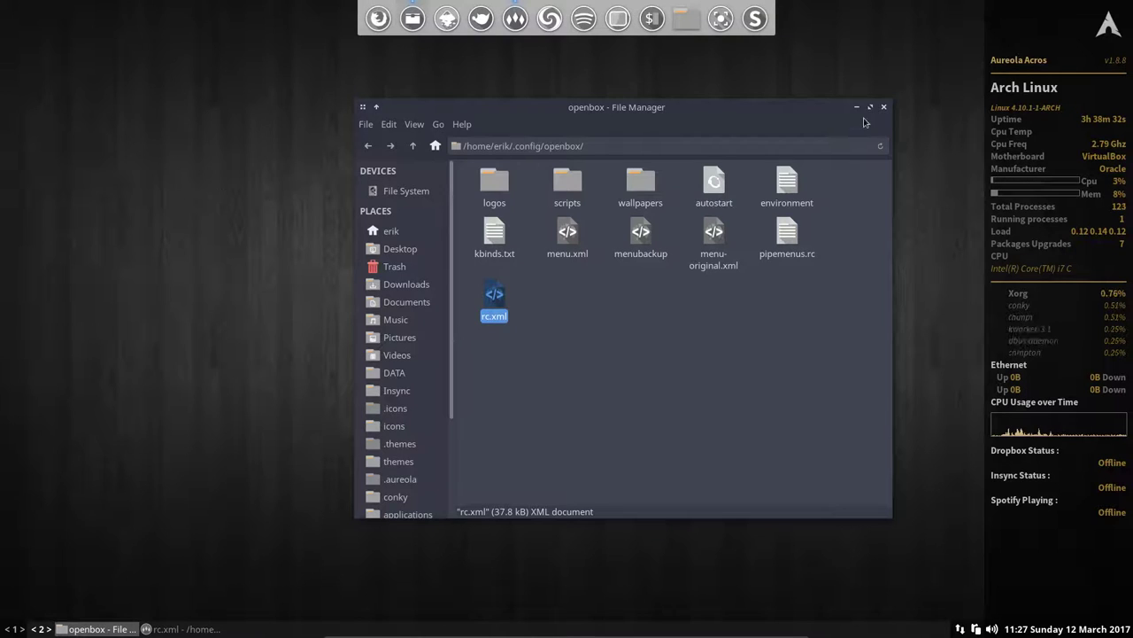
left_click(856, 107)
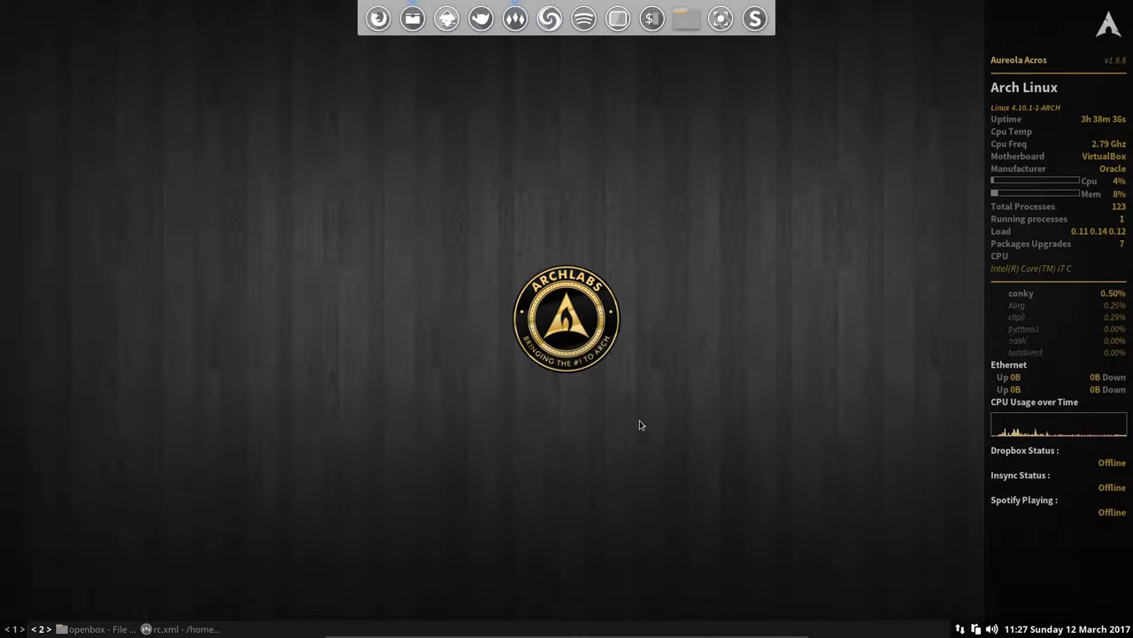
Step: Search dmenu for 'term' to browse terminator, terminix, termite and xterm, then return to rc.xml in Geany
key("alt+F3")
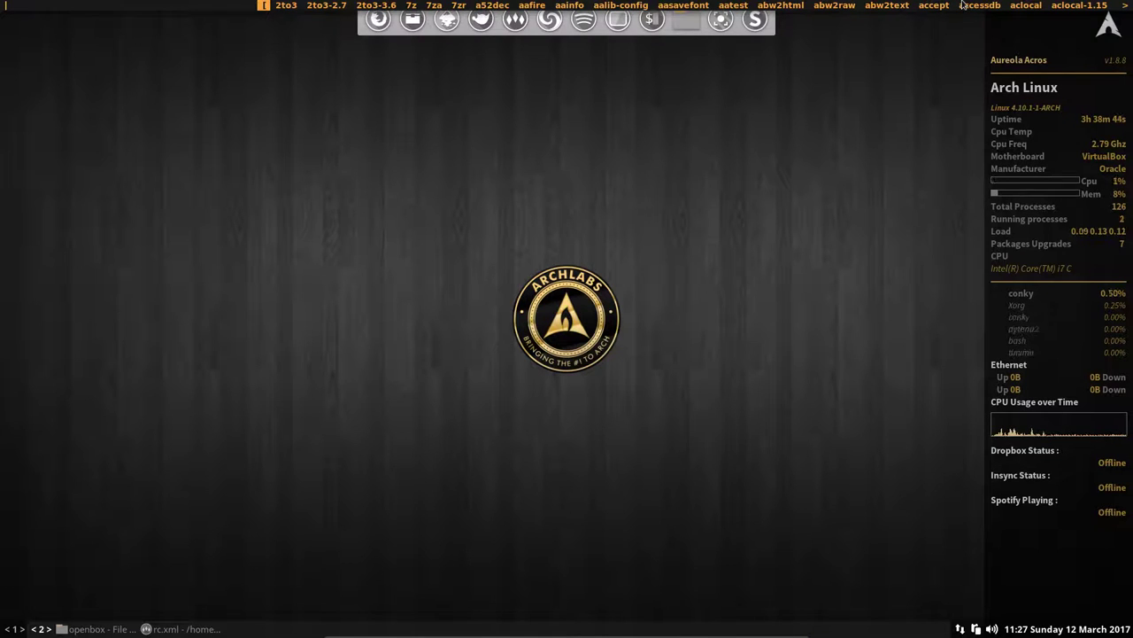
type("fire")
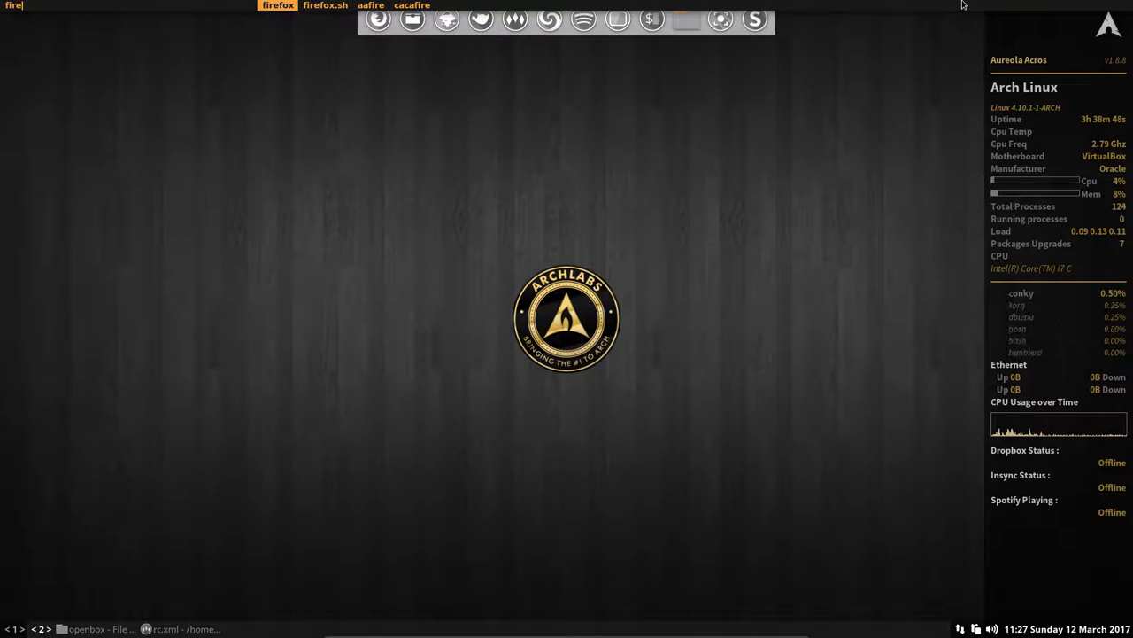
key("BackSpace")
key("BackSpace")
key("BackSpace")
key("BackSpace")
type("term")
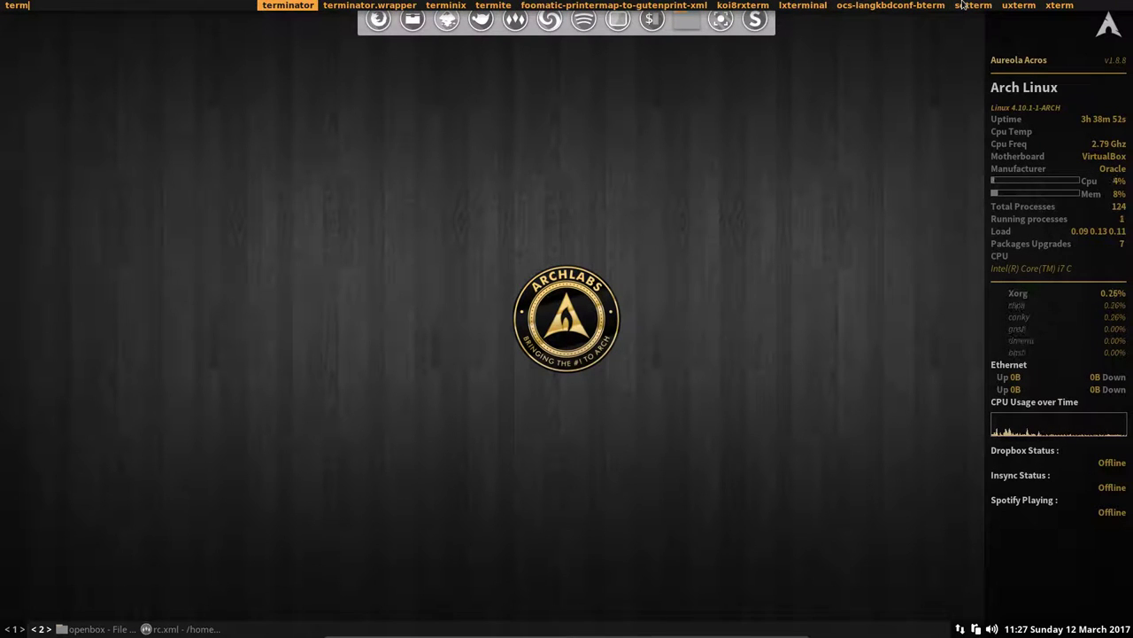
key("Right")
key("Right")
key("Right")
key("Right")
key("Right")
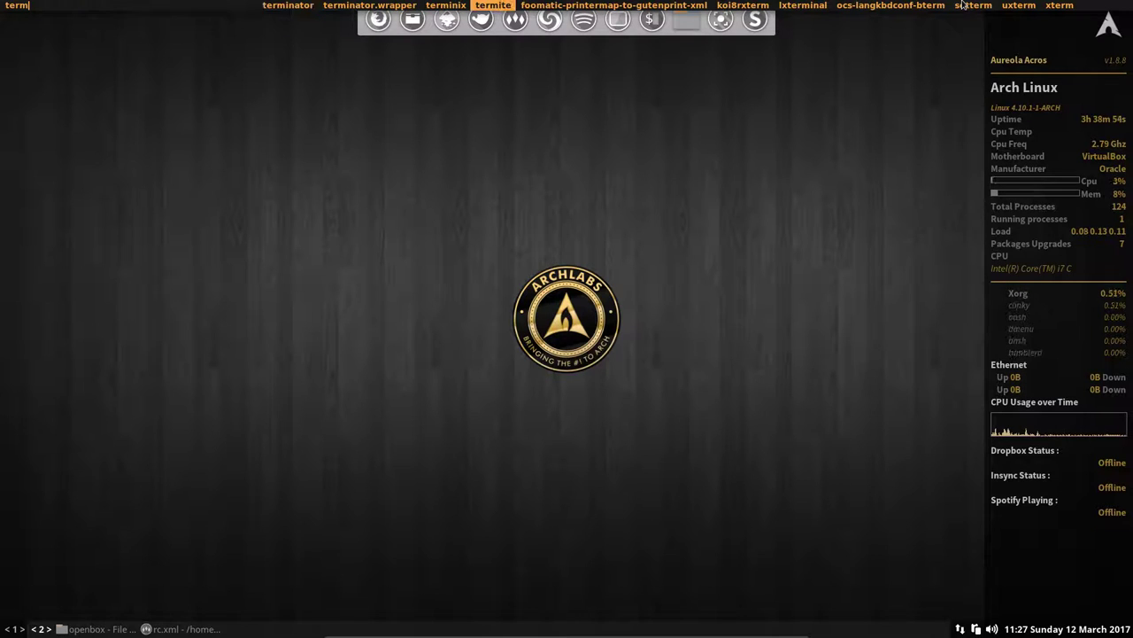
key("Right")
key("Right")
key("Right")
key("Right")
key("Right")
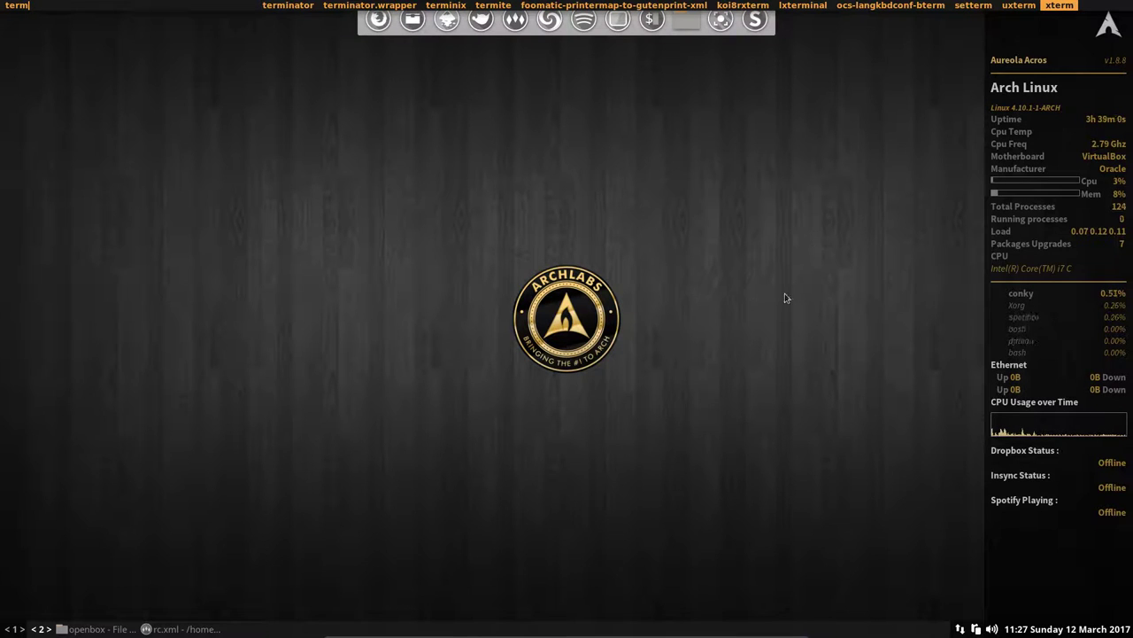
key("Return")
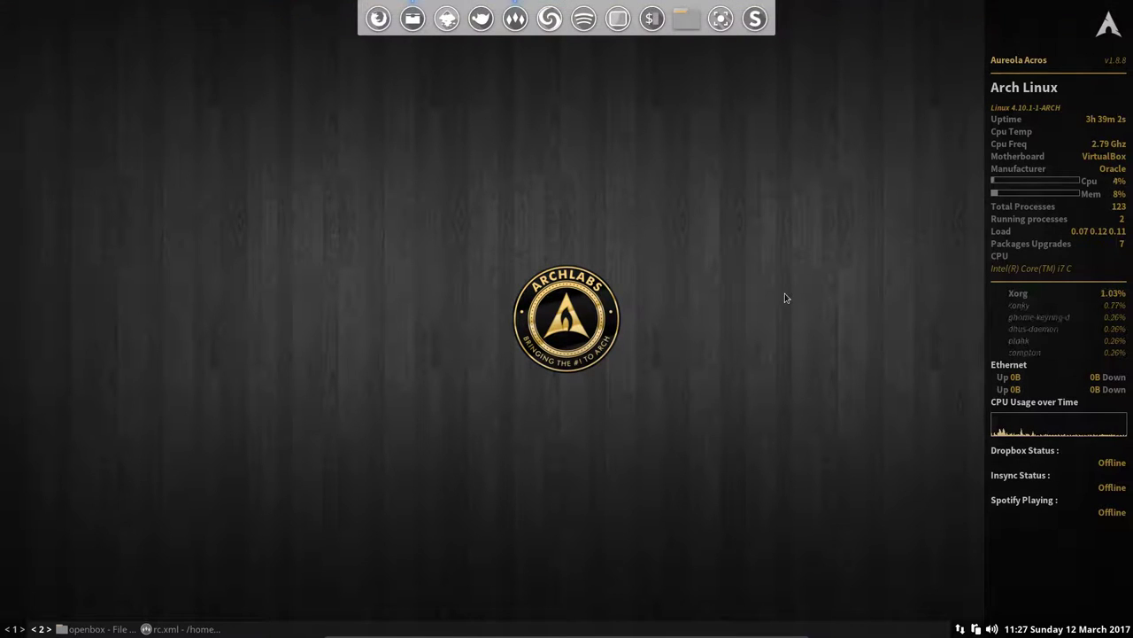
left_click(177, 629)
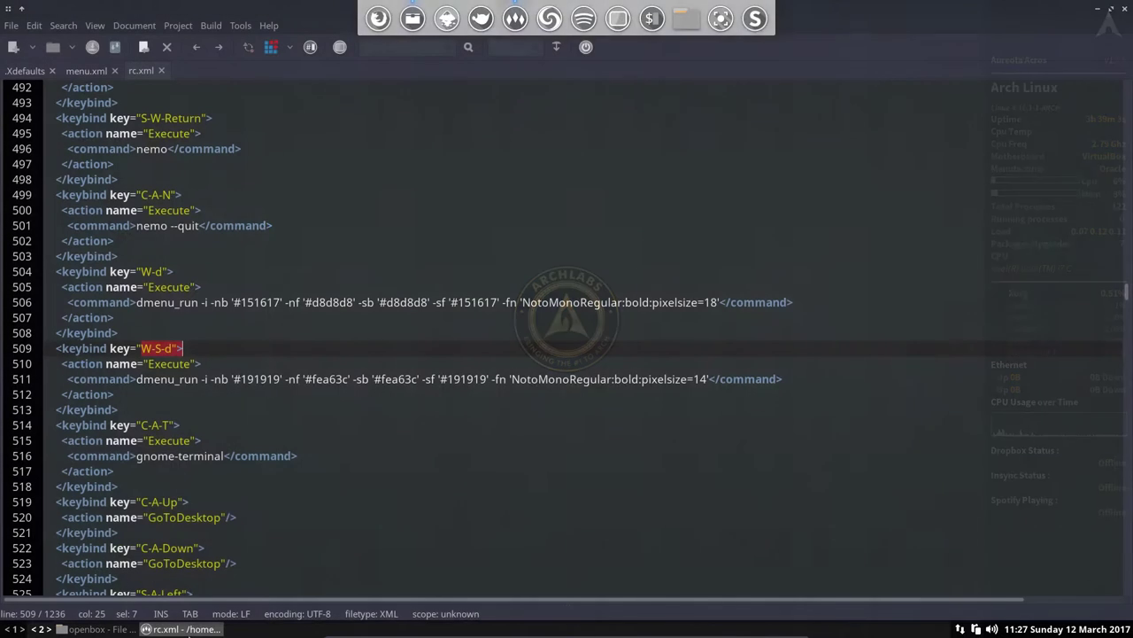
Step: Highlight the scrot, gnome-screenshot and xfce4-screenshooter commands of the Print keybindings
scroll(184, 439, "down", 6)
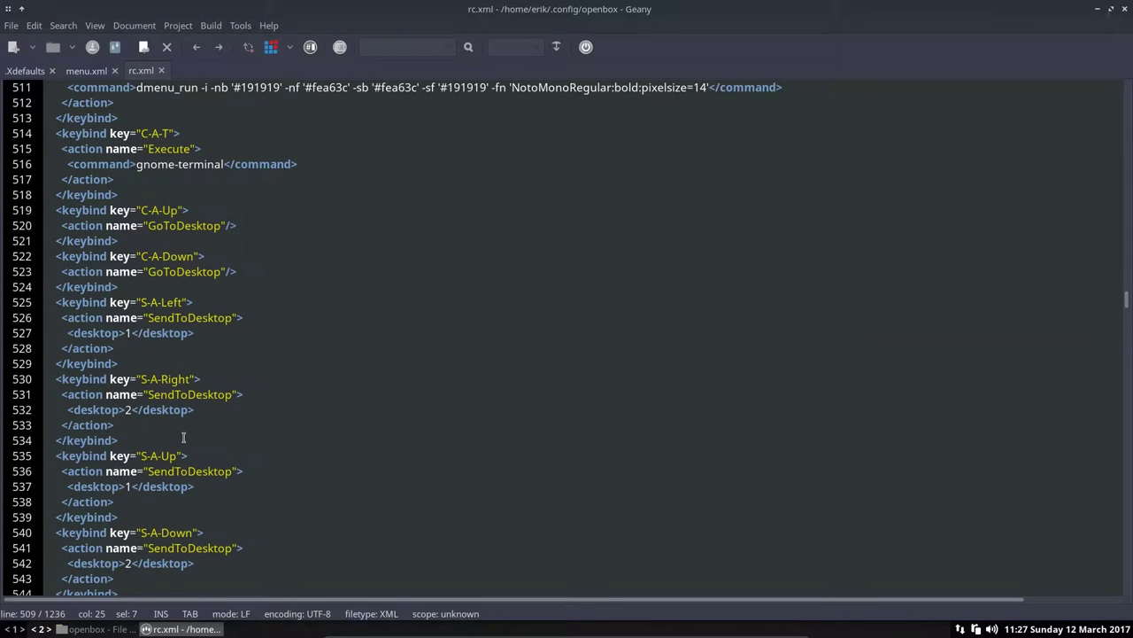
scroll(183, 437, "down", 20)
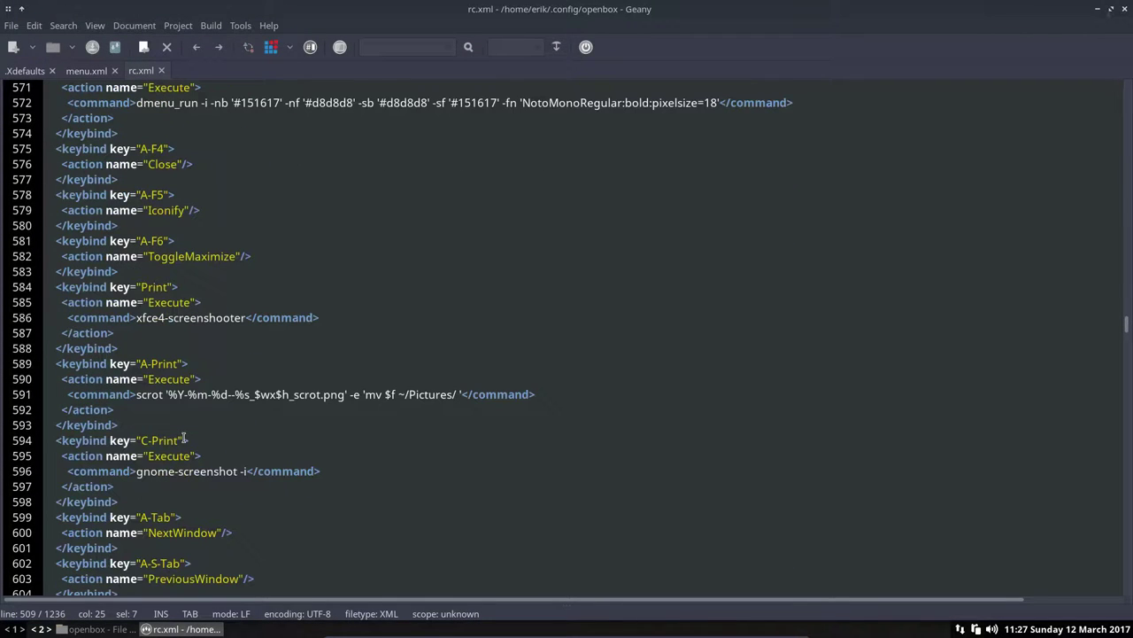
left_click_drag(139, 394, 459, 394)
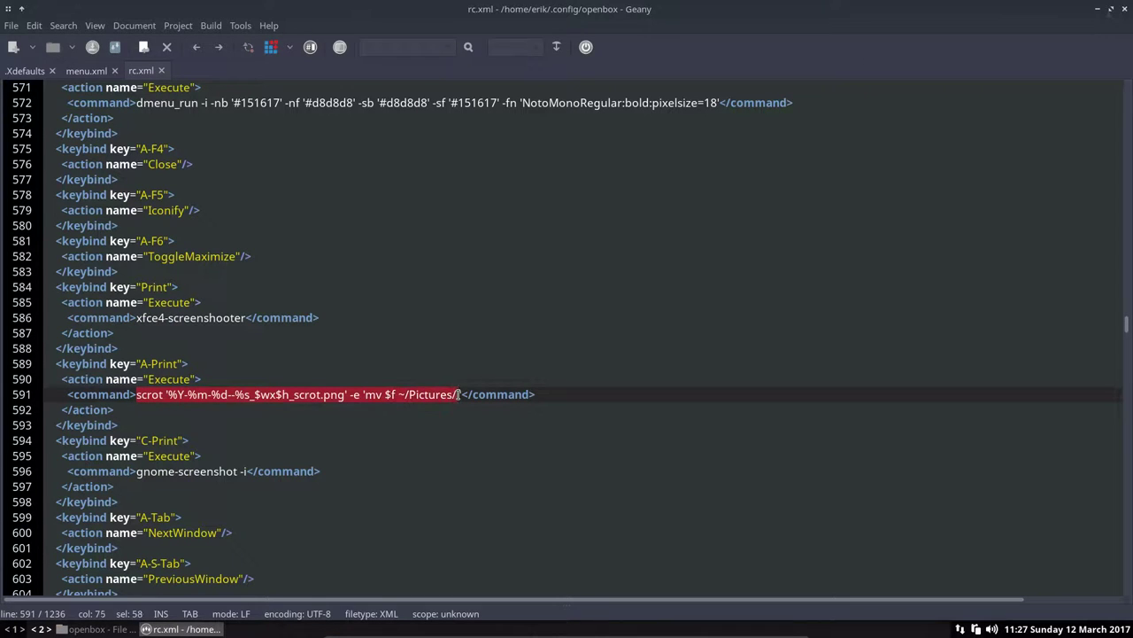
left_click(163, 363)
left_click(152, 395)
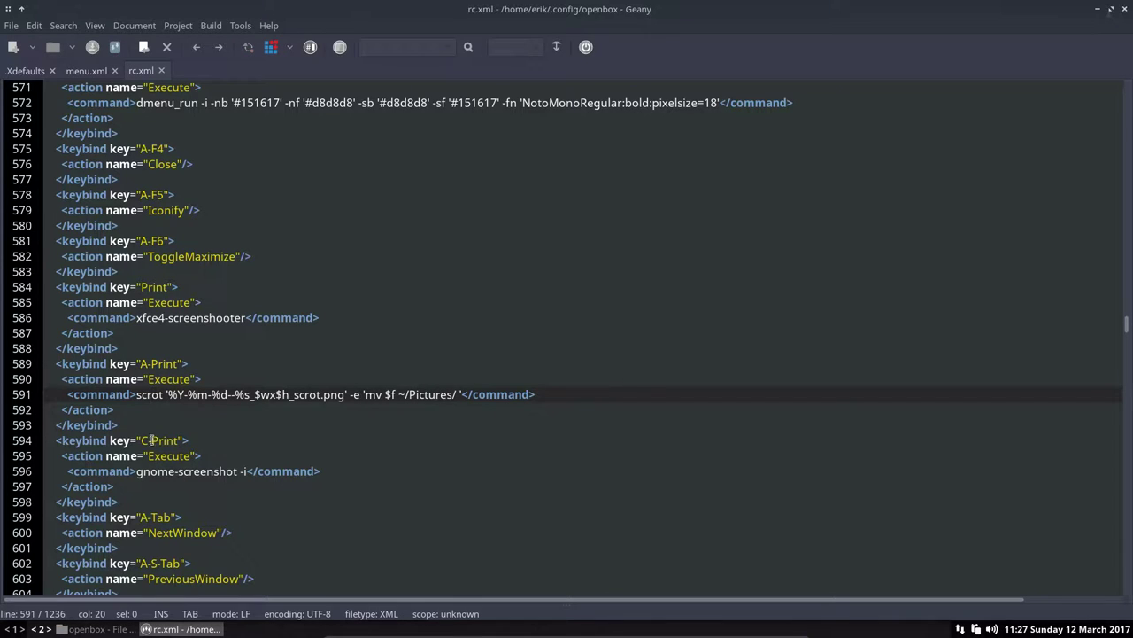
left_click_drag(137, 471, 237, 471)
left_click(158, 286)
left_click_drag(136, 316, 246, 320)
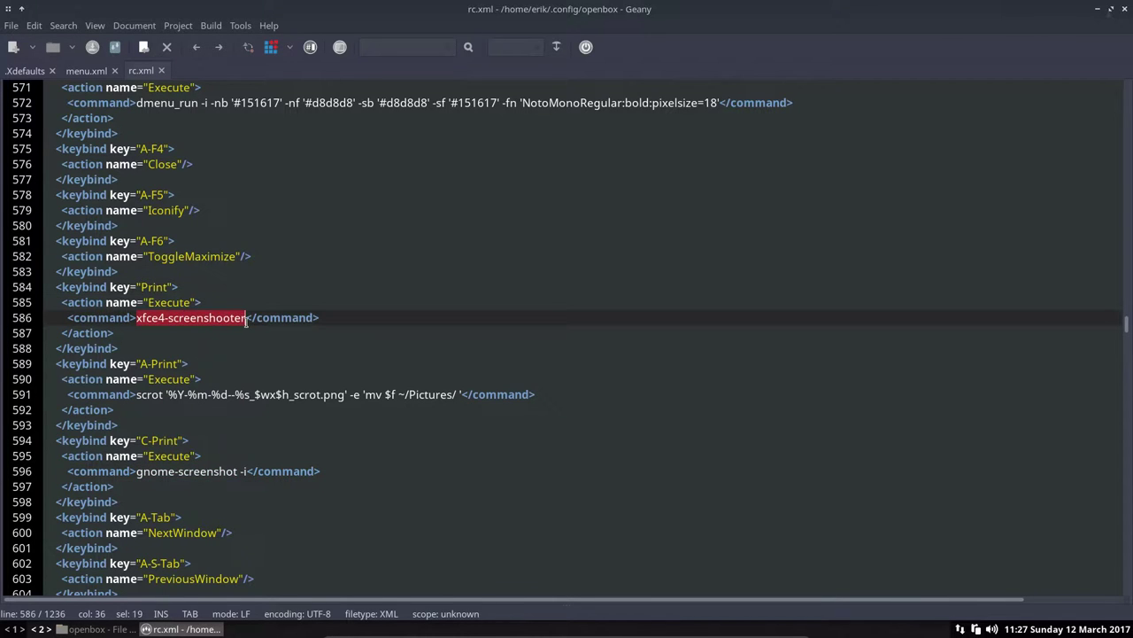
Step: Point out the W-l slimlock and W-v pavucontrol launcher commands
scroll(240, 430, "down", 3)
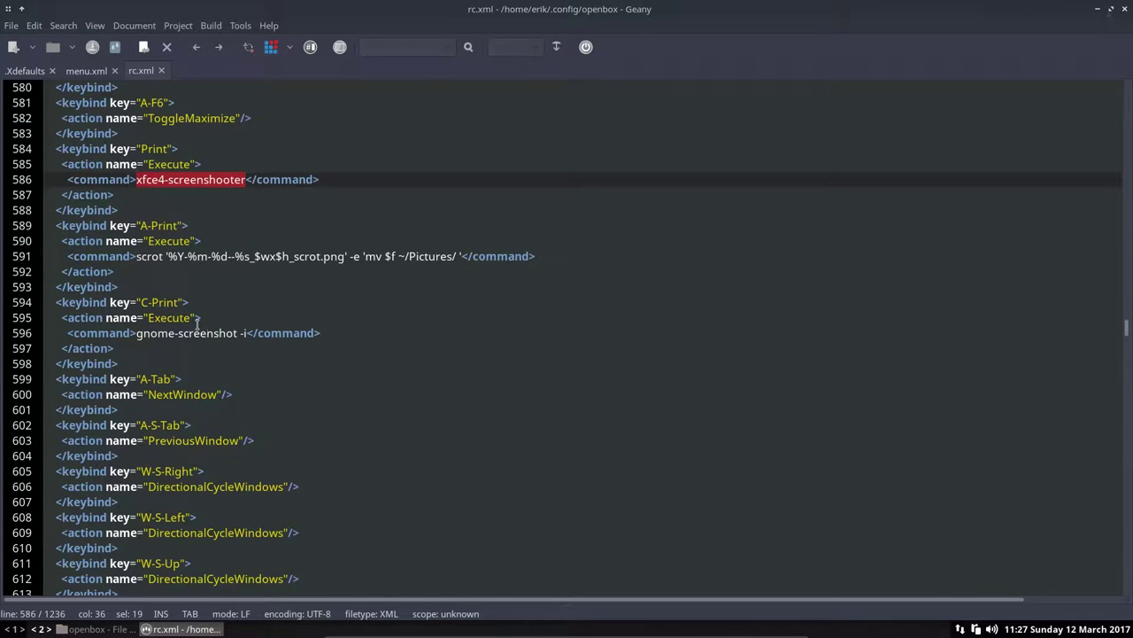
scroll(244, 456, "down", 6)
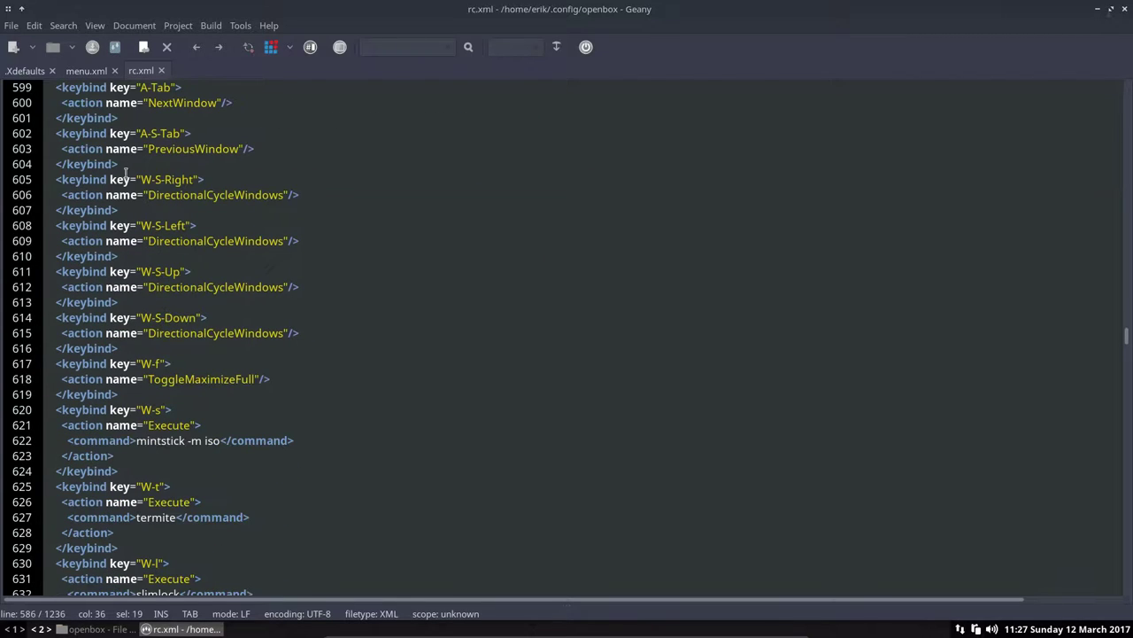
scroll(165, 402, "down", 7)
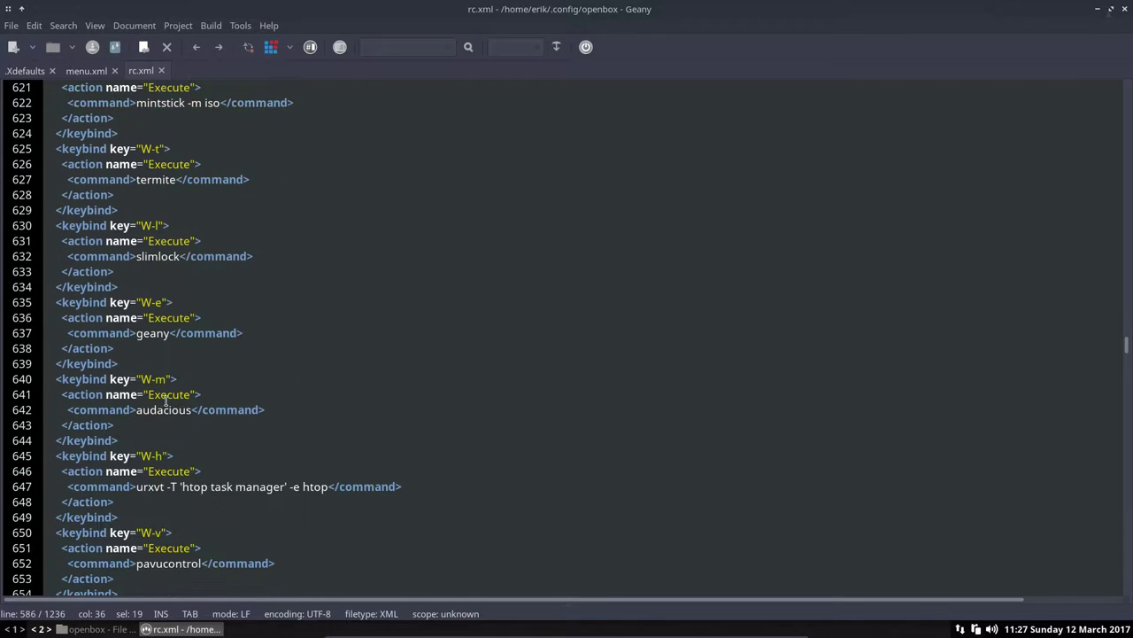
scroll(166, 402, "down", 1)
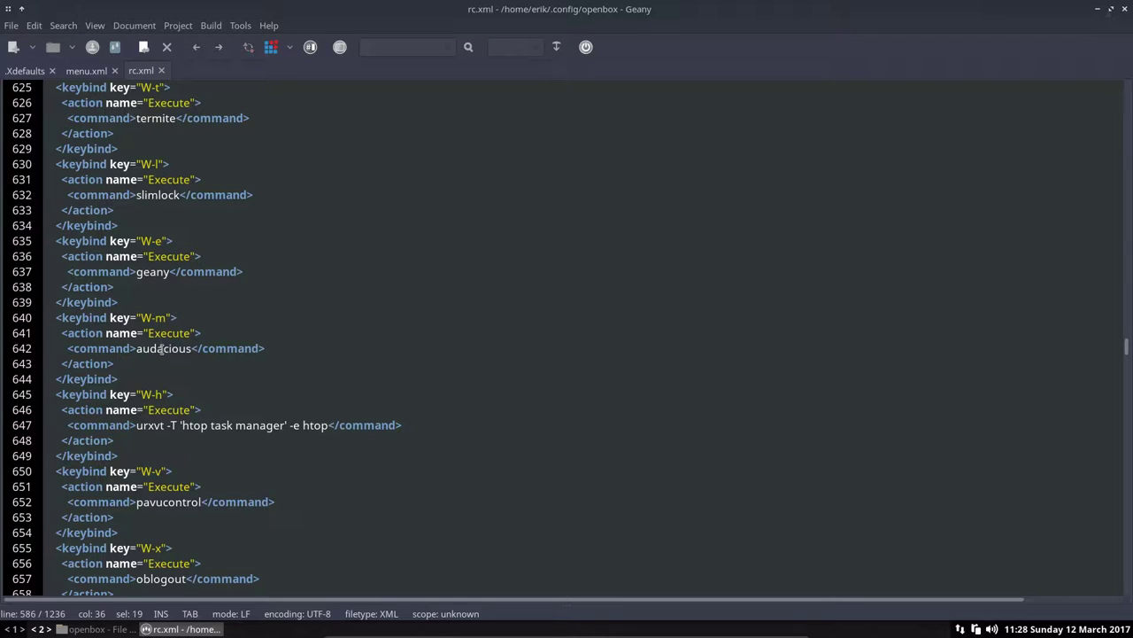
left_click(157, 194)
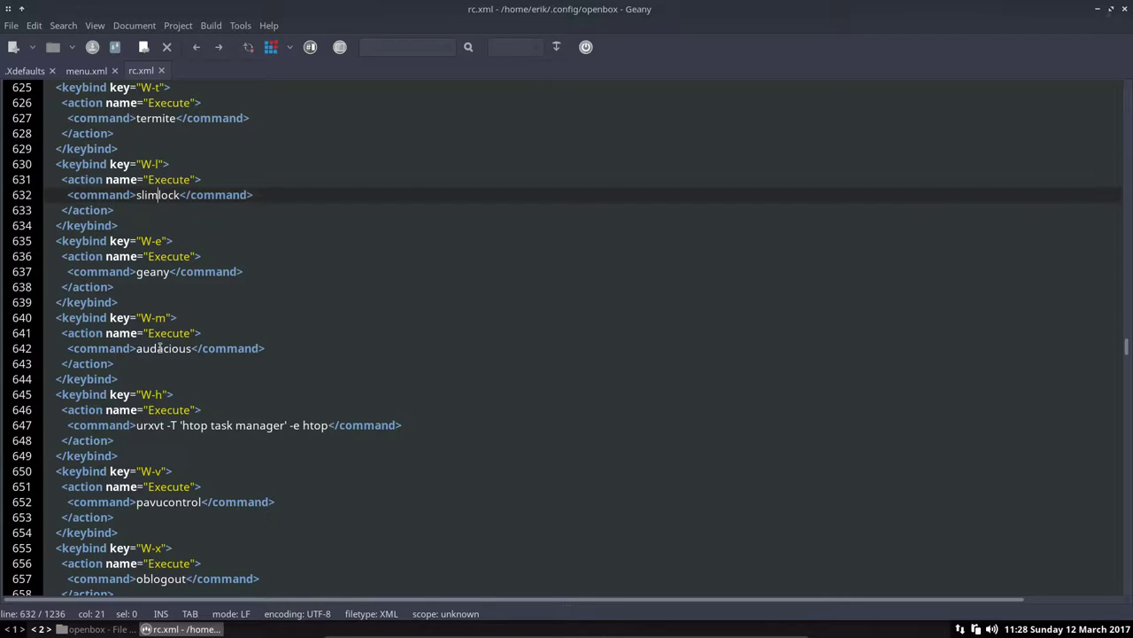
scroll(151, 486, "down", 7)
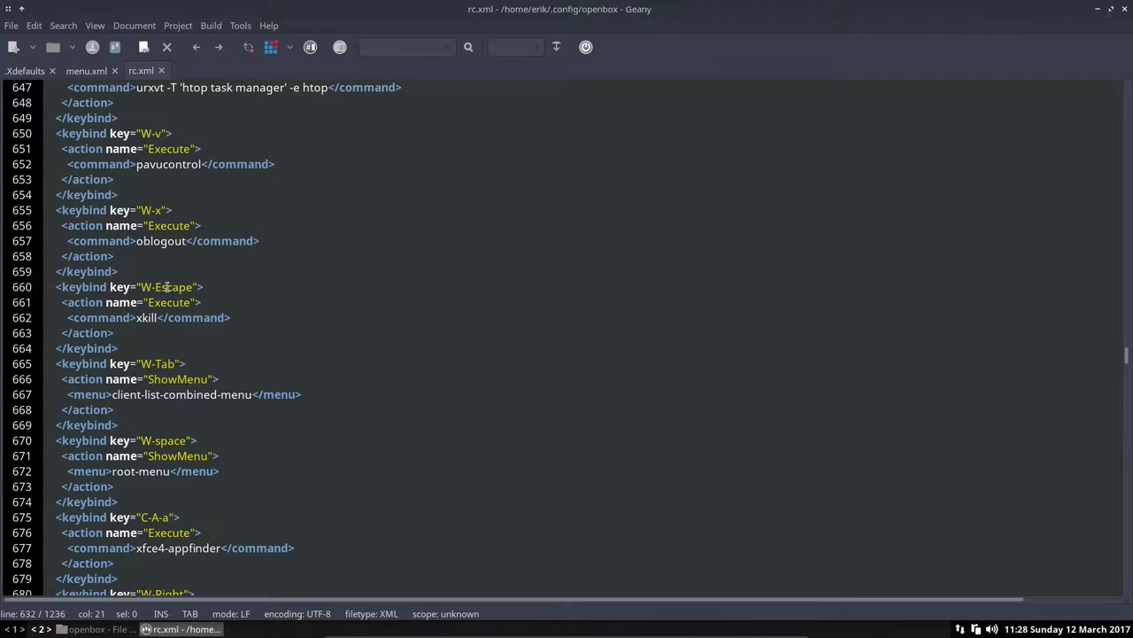
scroll(166, 392, "up", 3)
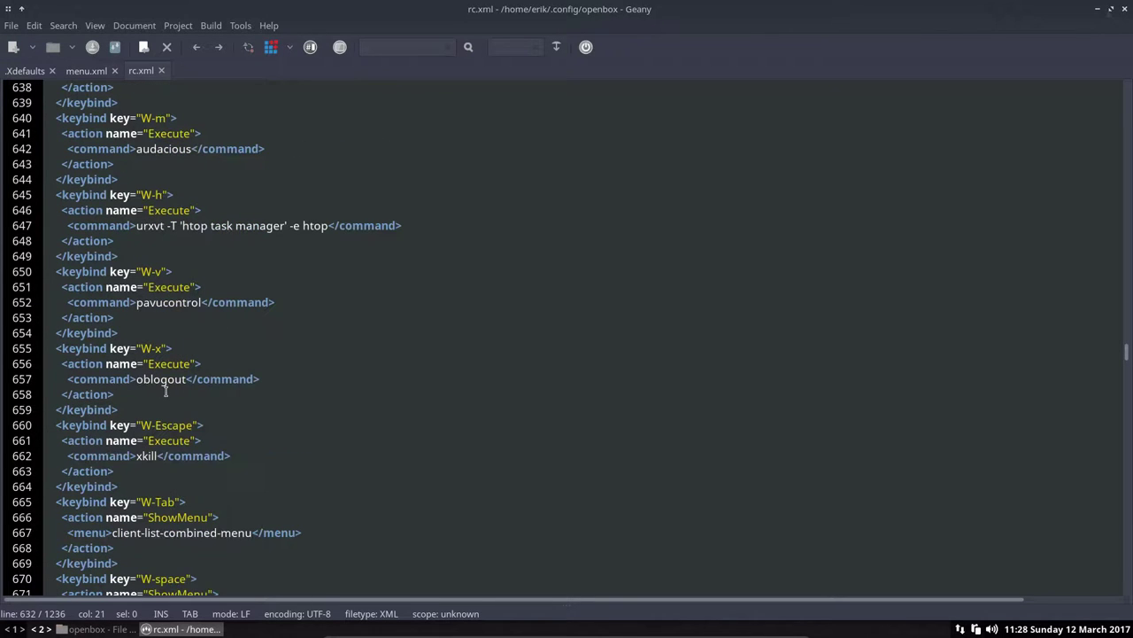
left_click(154, 304)
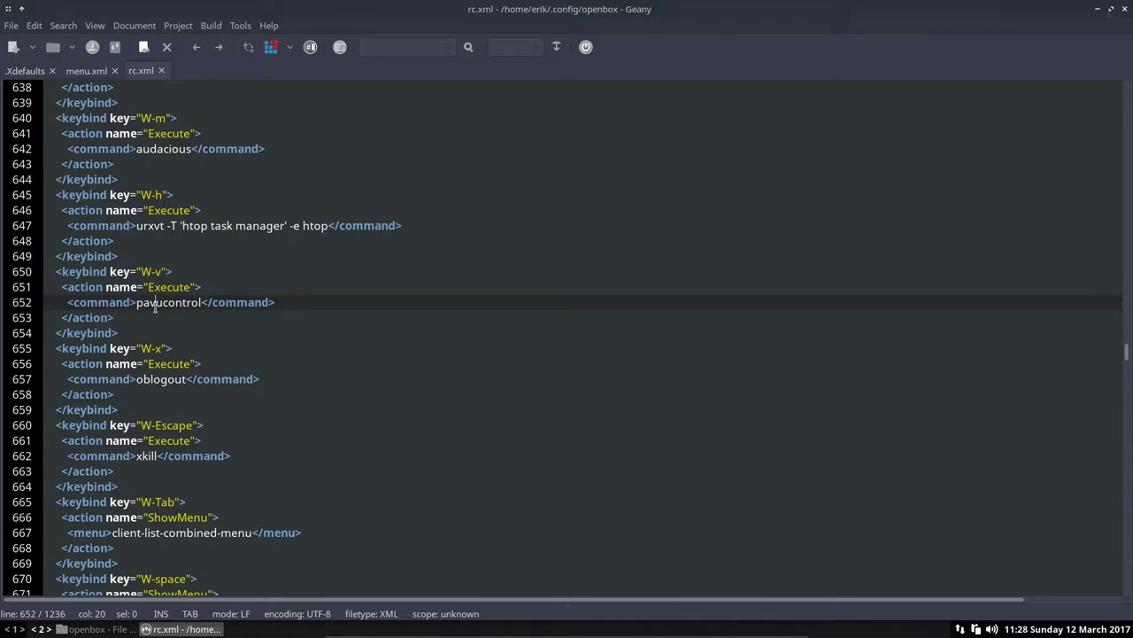
Step: Launch Volume Control with Super+V, check its Input Devices and Configuration pages, then close it
key("super+v")
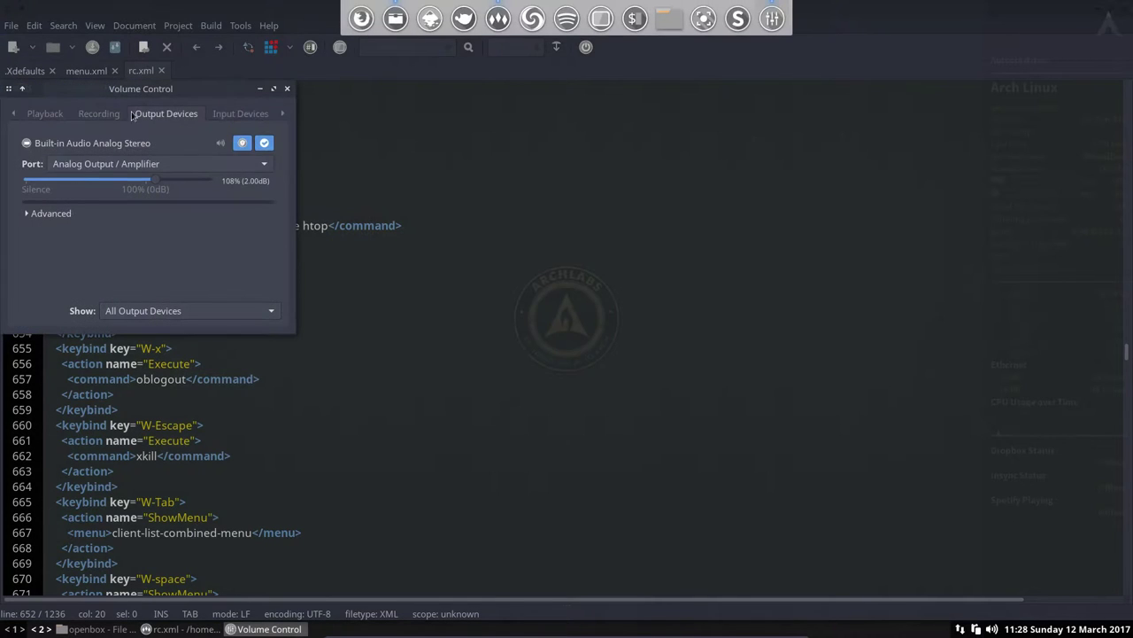
left_click_drag(148, 94, 446, 148)
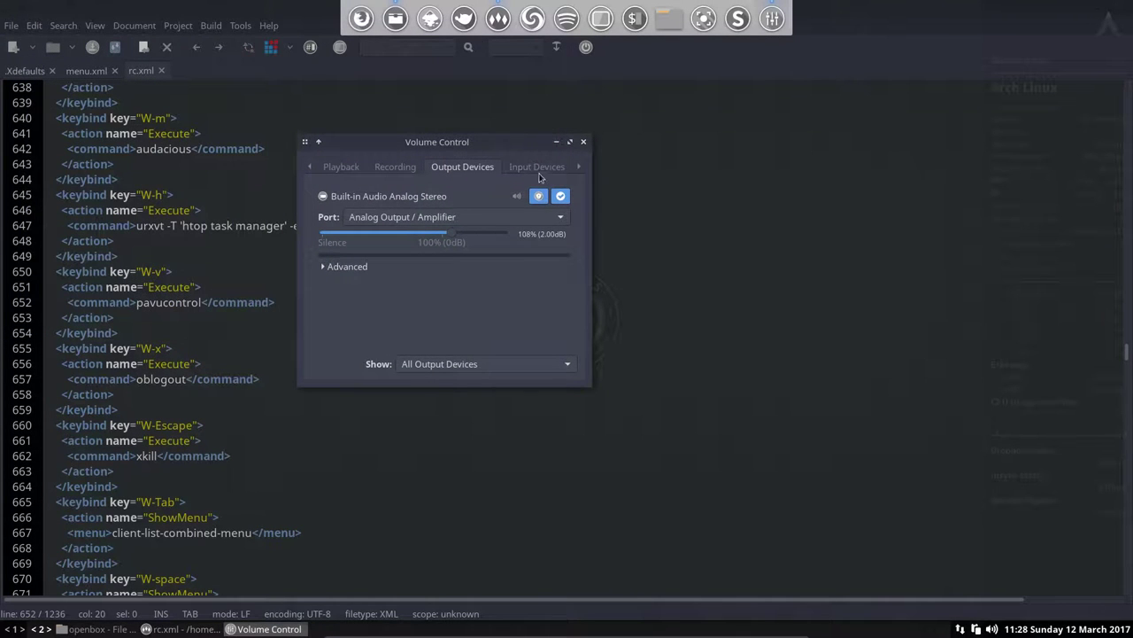
left_click(542, 168)
left_click(579, 167)
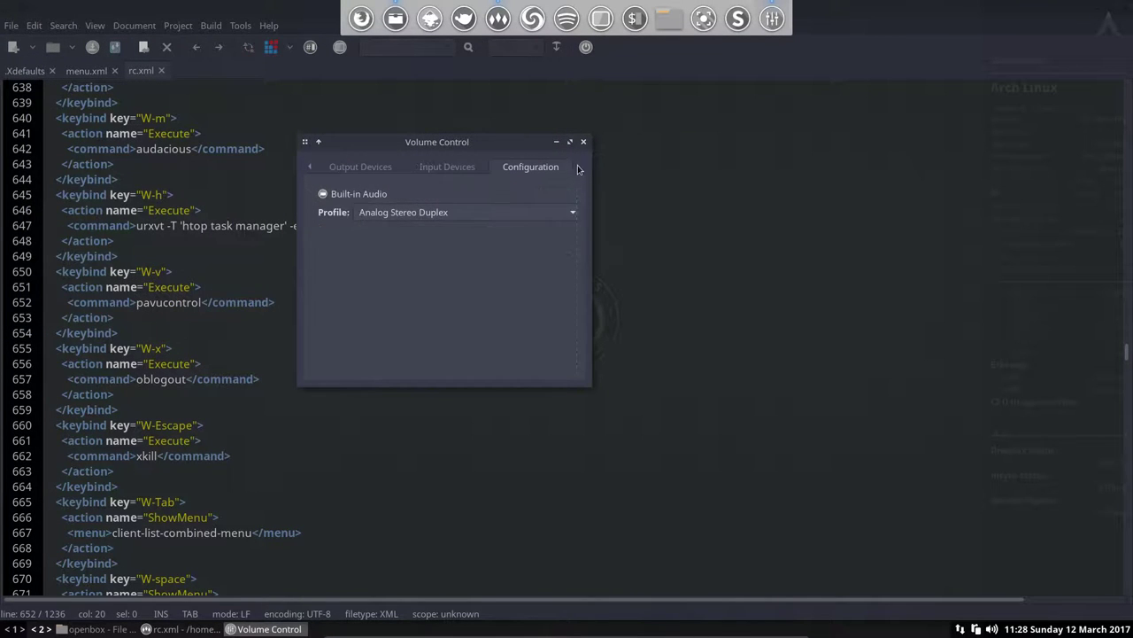
left_click(310, 167)
left_click(310, 168)
left_click(310, 168)
left_click(310, 167)
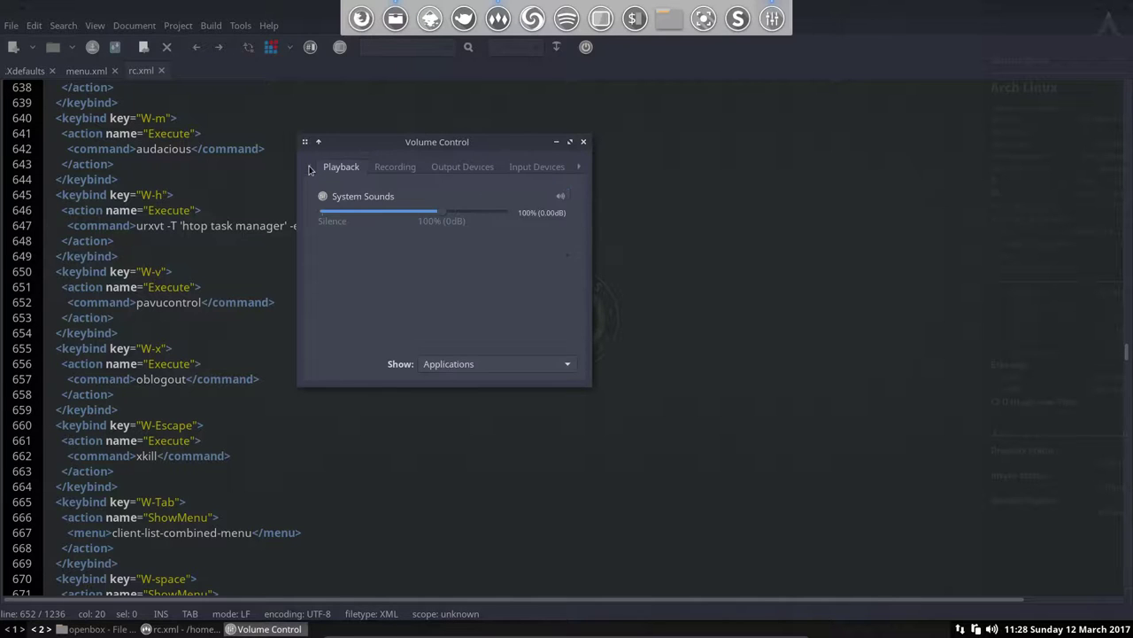
left_click(583, 141)
Step: Scroll through rc.xml past the remaining keybinds into the mousebind contexts
scroll(156, 529, "down", 5)
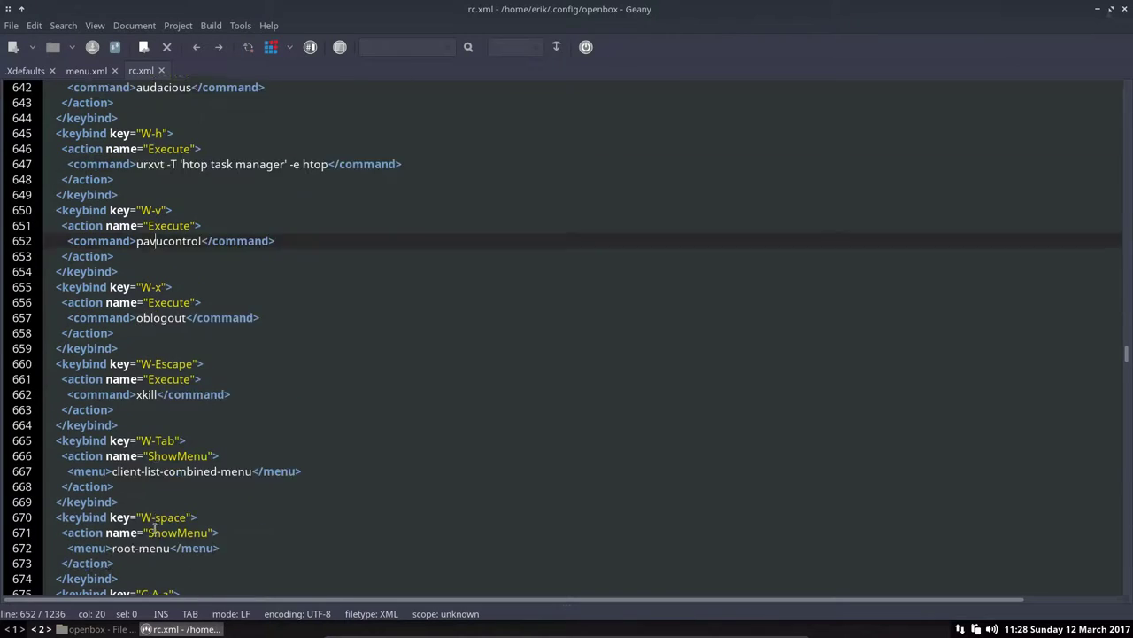
scroll(155, 529, "down", 3)
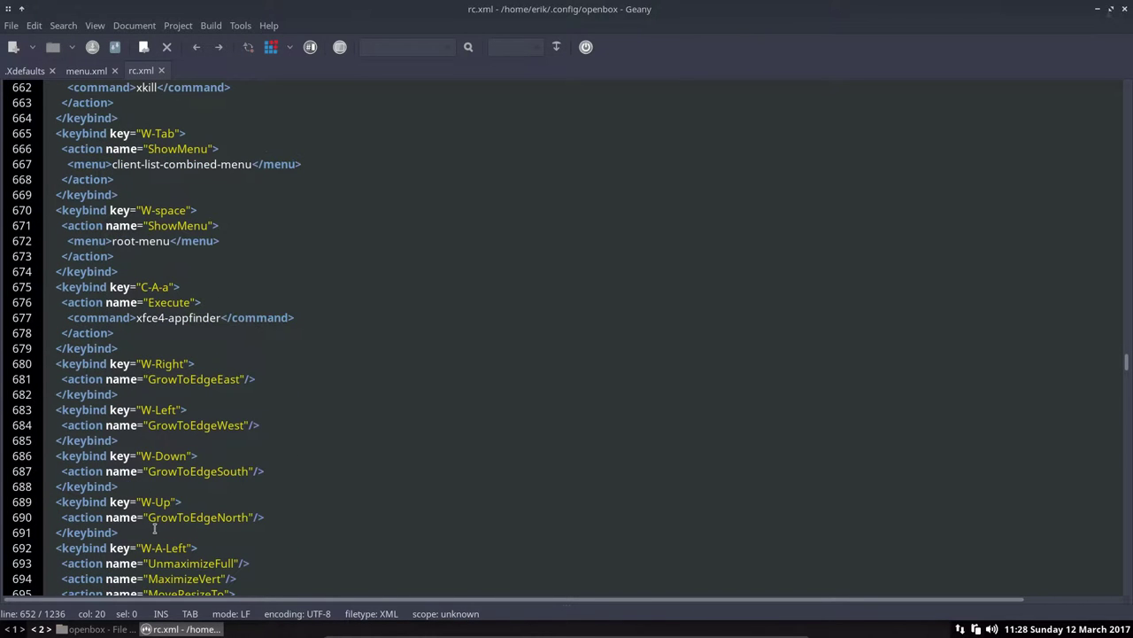
scroll(155, 528, "down", 3)
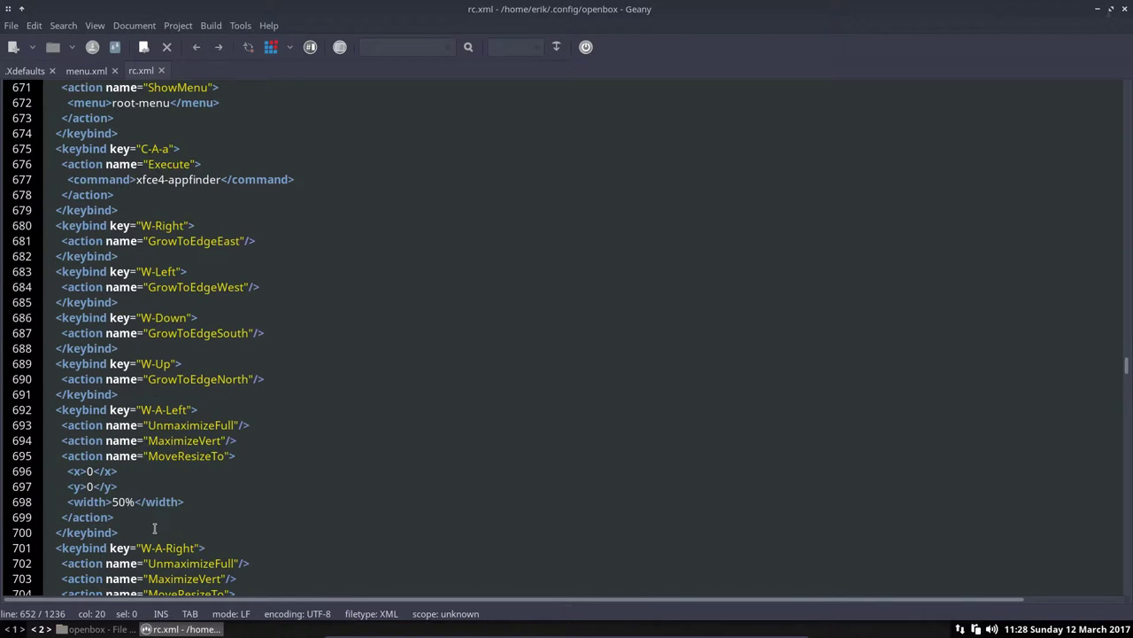
scroll(154, 529, "down", 3)
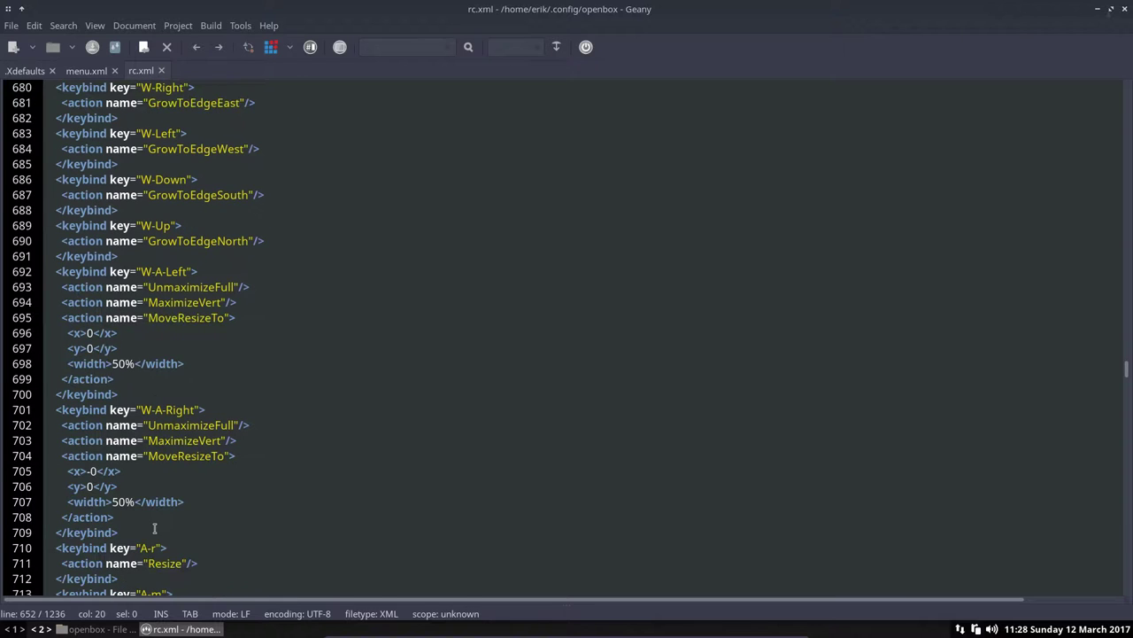
scroll(154, 529, "down", 13)
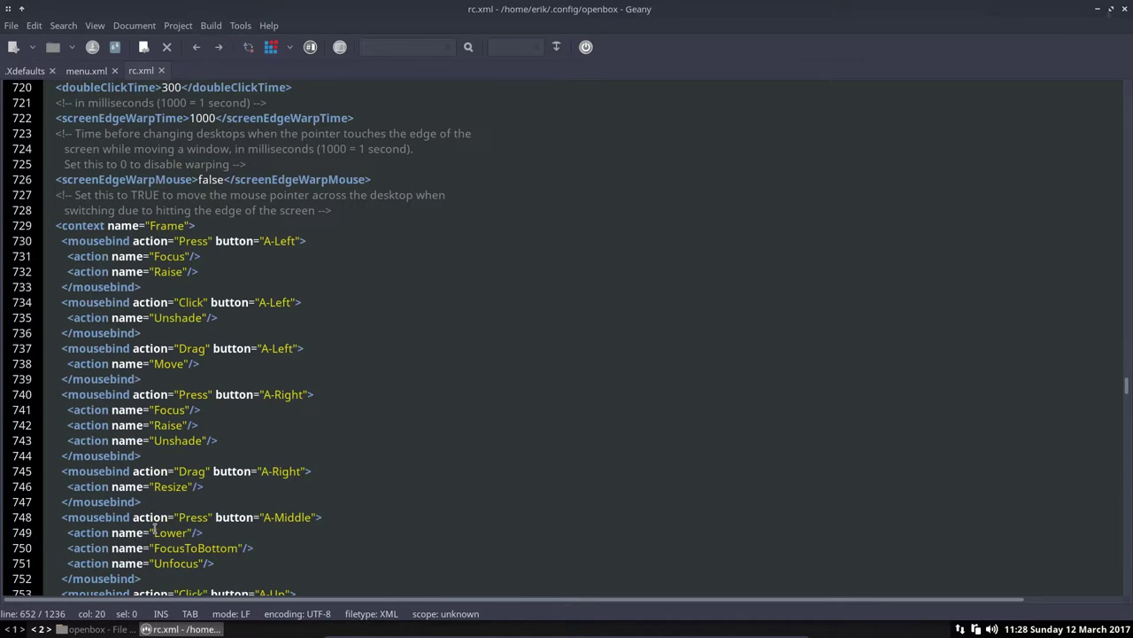
scroll(154, 529, "down", 7)
scroll(154, 529, "down", 7)
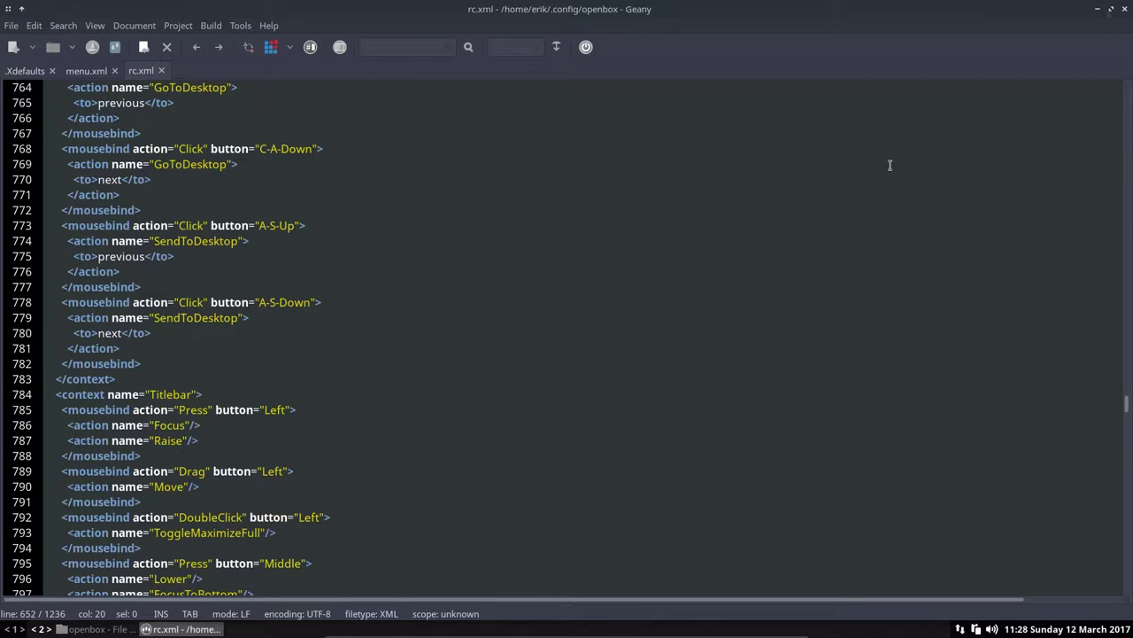
Step: Close Geany, choose Display Keybinds in new window from the desktop root menu, and reposition it
left_click(1125, 8)
right_click(265, 281)
mouse_move(300, 429)
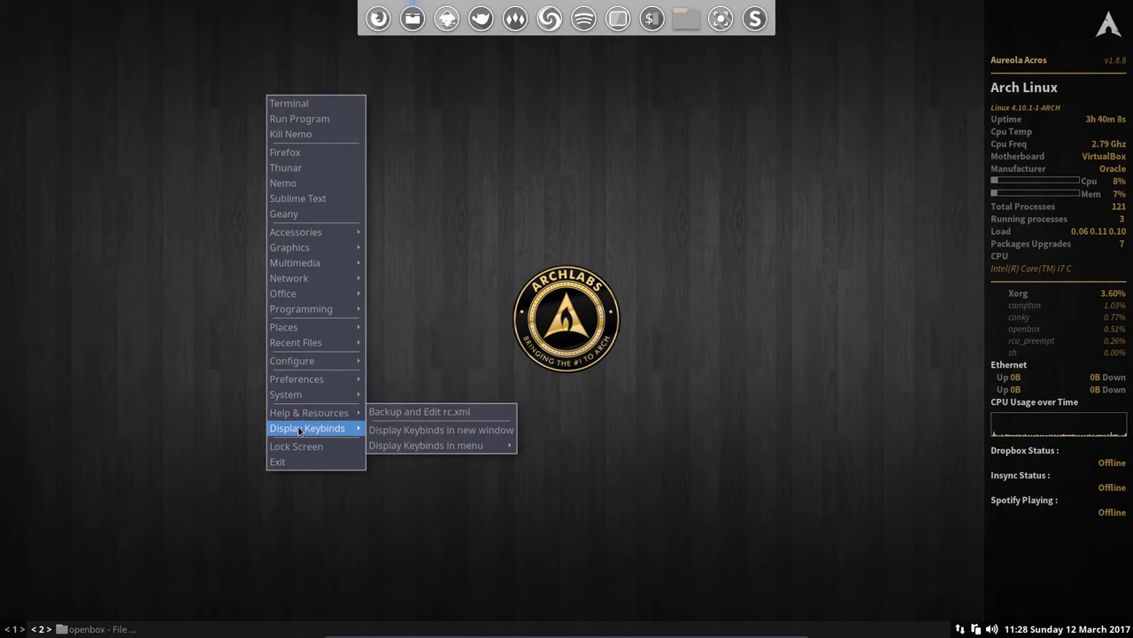
left_click(443, 430)
left_click_drag(550, 141, 266, 32)
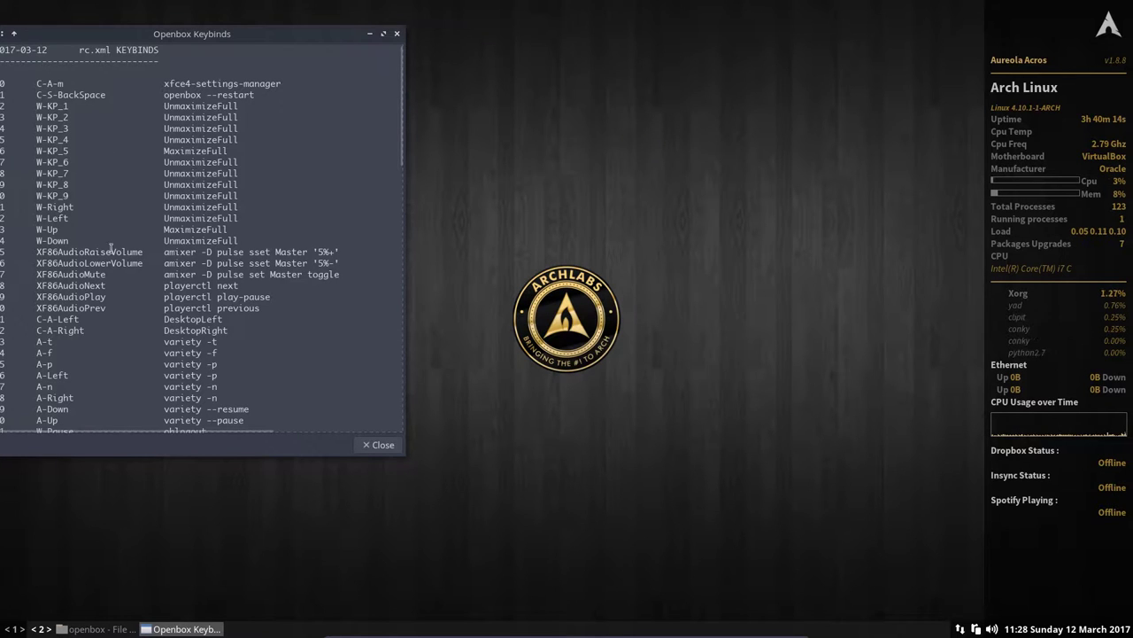
left_click_drag(167, 39, 326, 64)
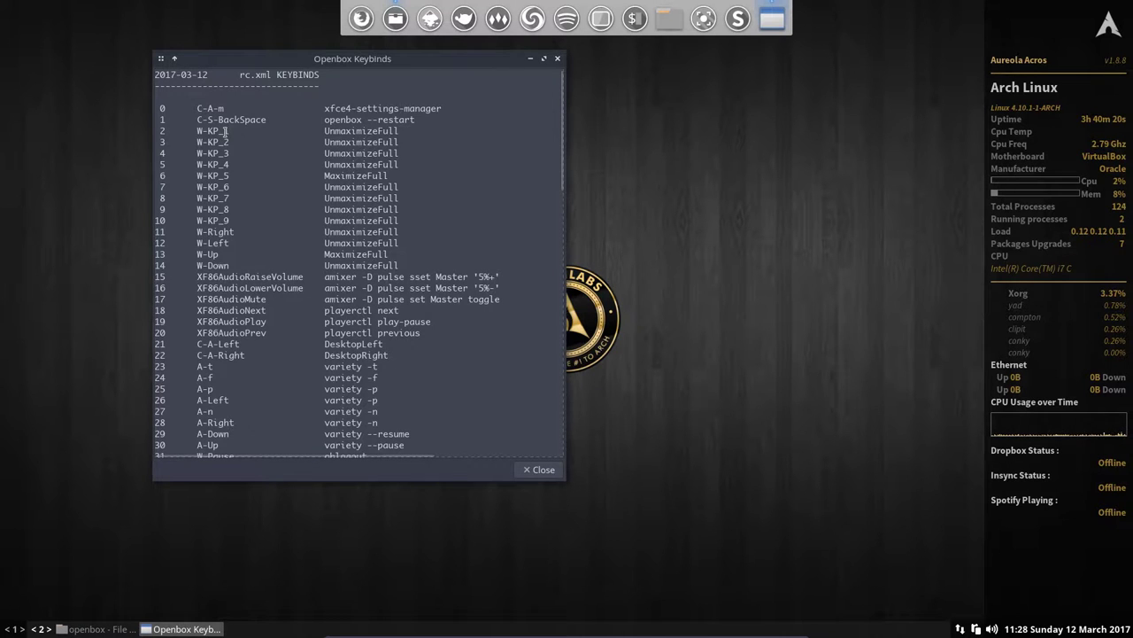
Step: Cycle the keybinds window through Super+KP_1 to KP_9: quarters, halves and maximized
key("super+KP_1")
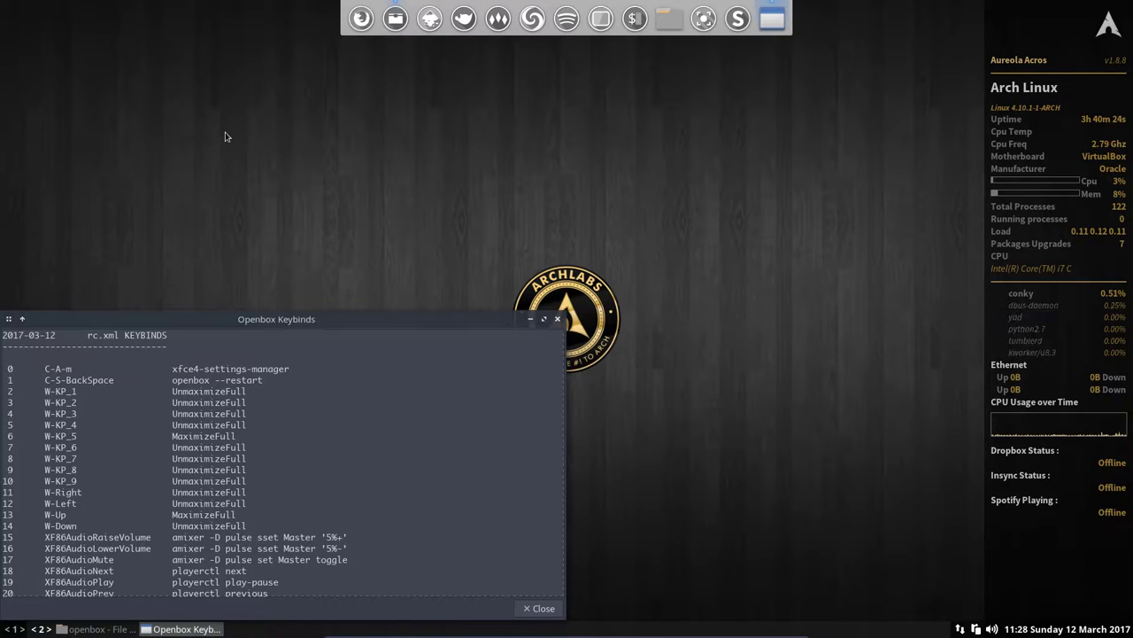
key("super+KP_2")
key("super+KP_3")
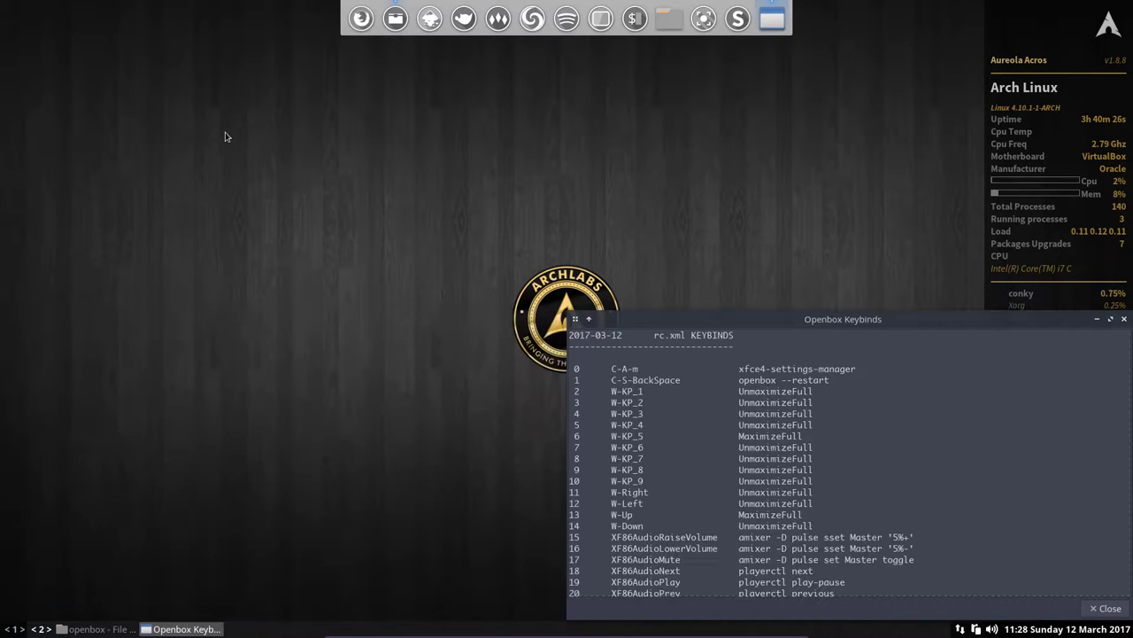
key("super+KP_4")
key("super+KP_5")
key("super+KP_6")
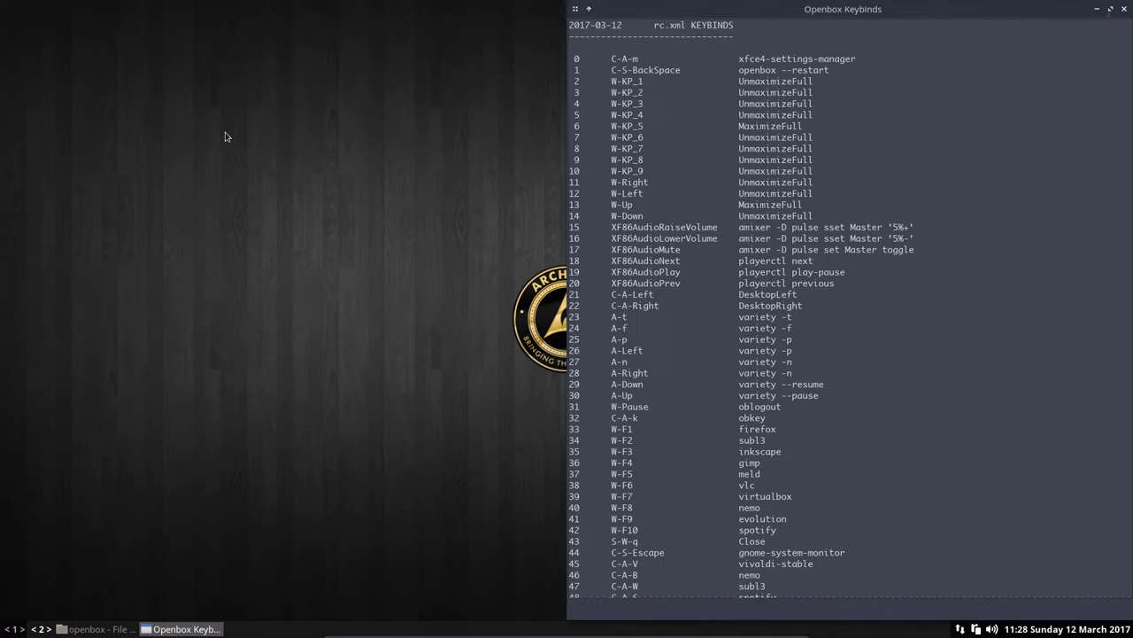
key("super+KP_7")
key("super+KP_8")
key("super+KP_9")
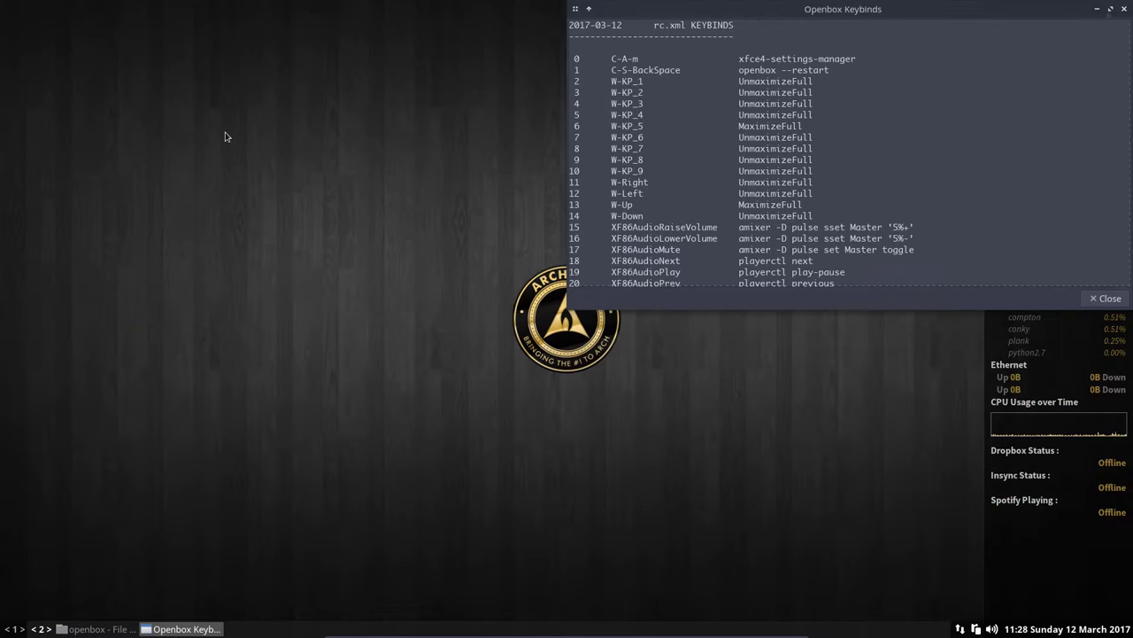
Step: Test Super+Up, Super+Down and Super+Right tiling, mixed with Super+KP_3 and KP_7
key("super+Up")
key("super+Down")
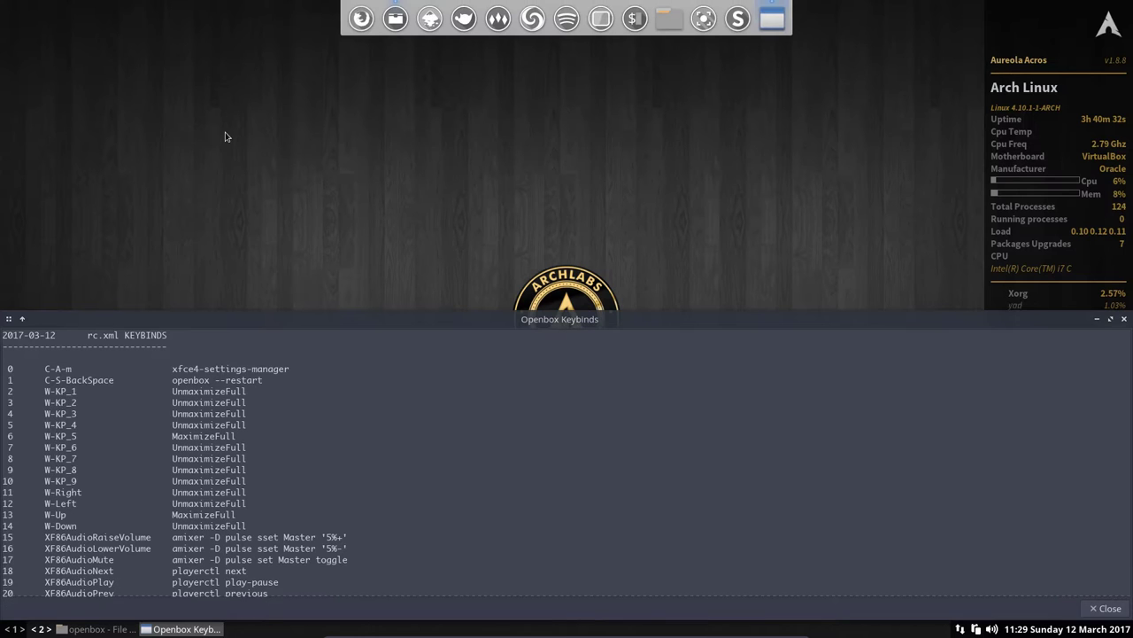
key("super+KP_3")
key("super+Right")
key("super+KP_7")
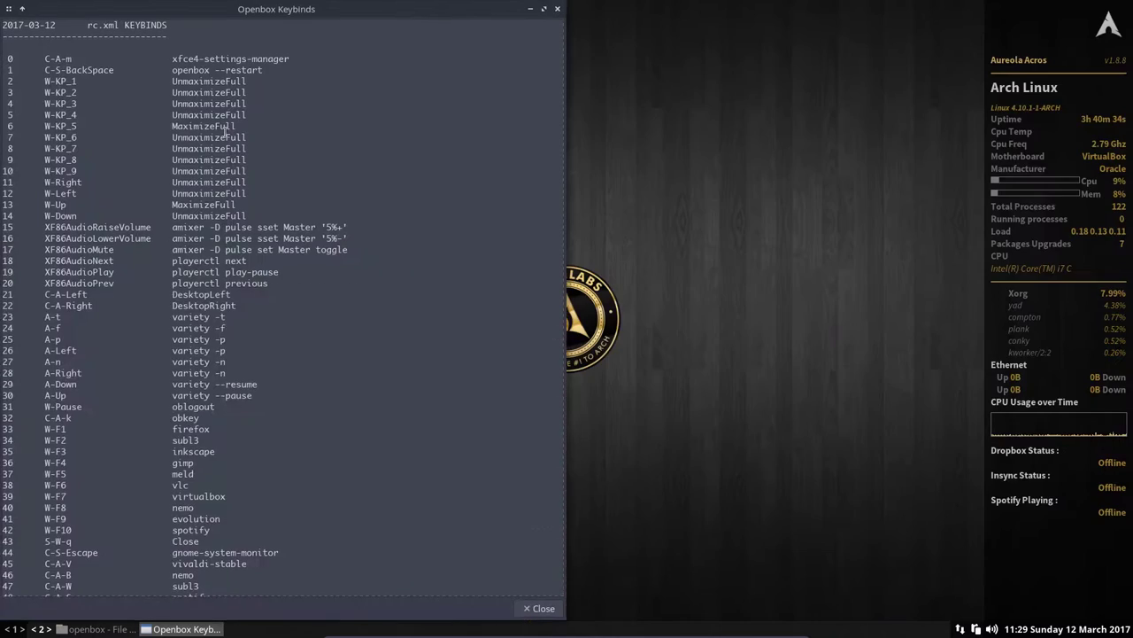
key("super+Up")
Step: Repeat the Super+keypad tiling shortcuts, finishing with the window in the top-left quarter
key("super+KP_7")
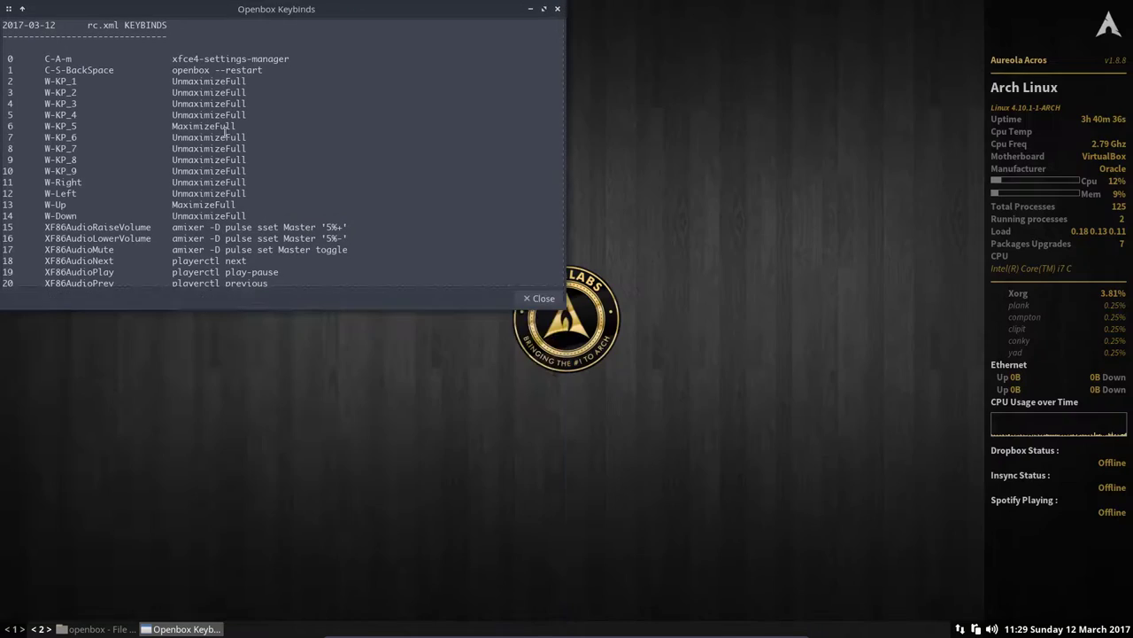
key("super+KP_1")
key("super+KP_5")
key("super+KP_7")
key("super+KP_4")
key("super+KP_8")
key("super+KP_5")
key("super+KP_6")
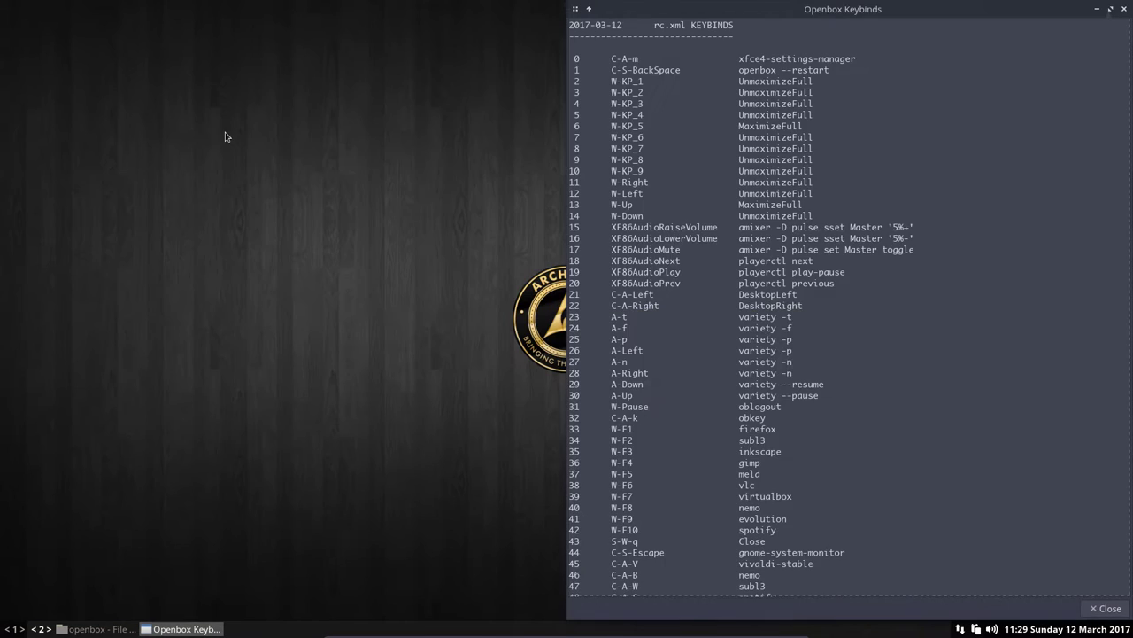
key("super+KP_8")
key("super+KP_7")
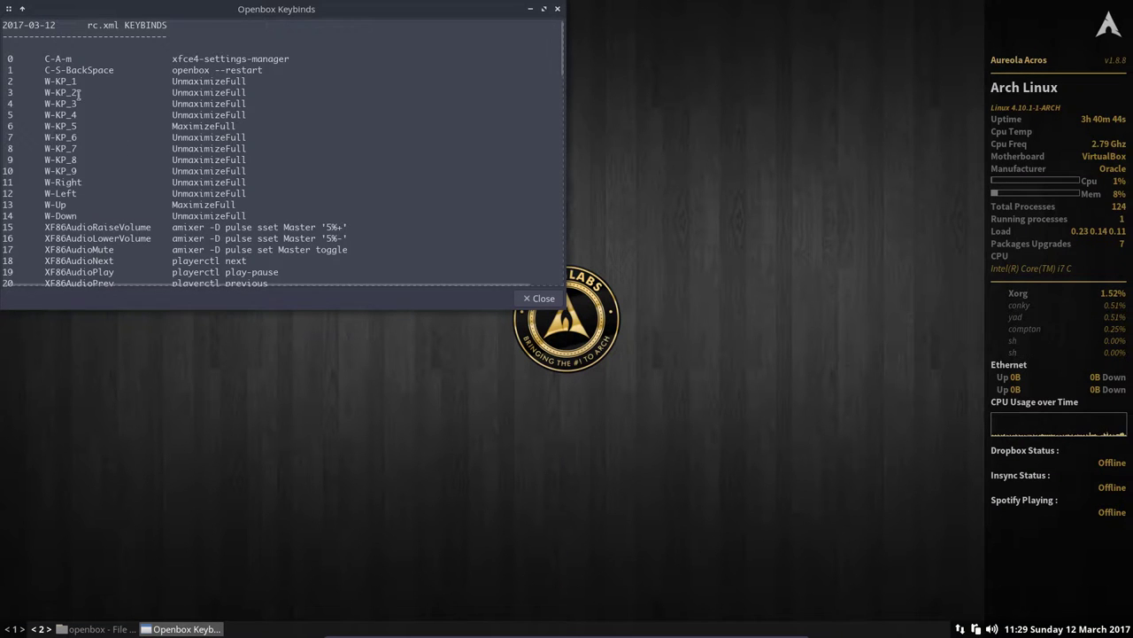
Step: Select the W-KP_1 through W-Down rows, then scroll to the W-F1–W-F10 launcher bindings
left_click_drag(44, 82, 285, 216)
scroll(178, 215, "down", 2)
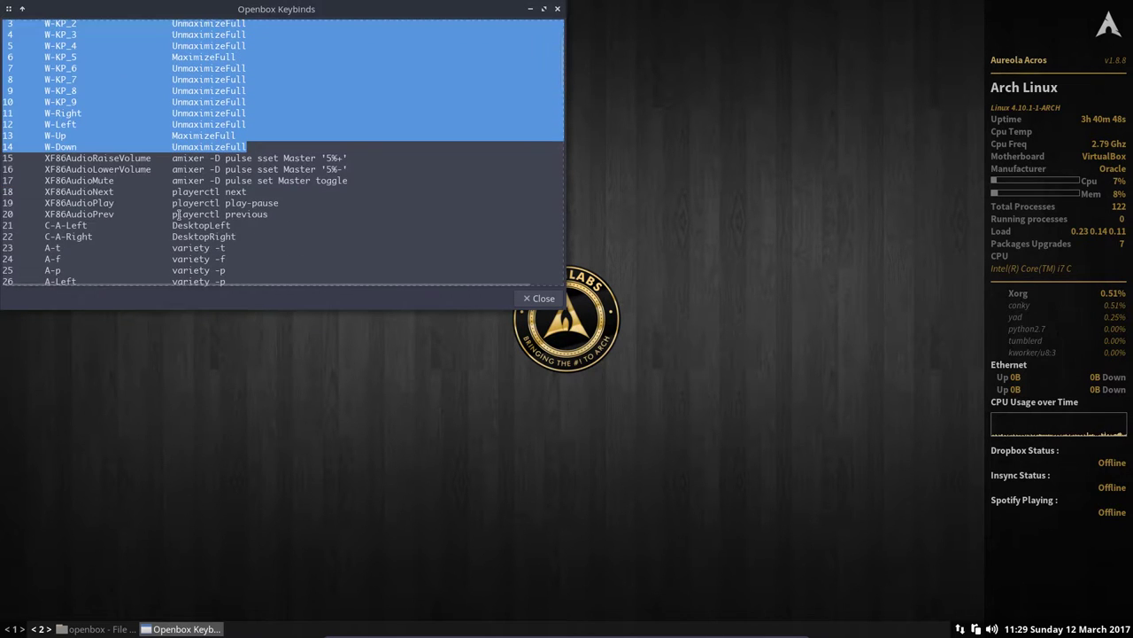
scroll(150, 219, "down", 1)
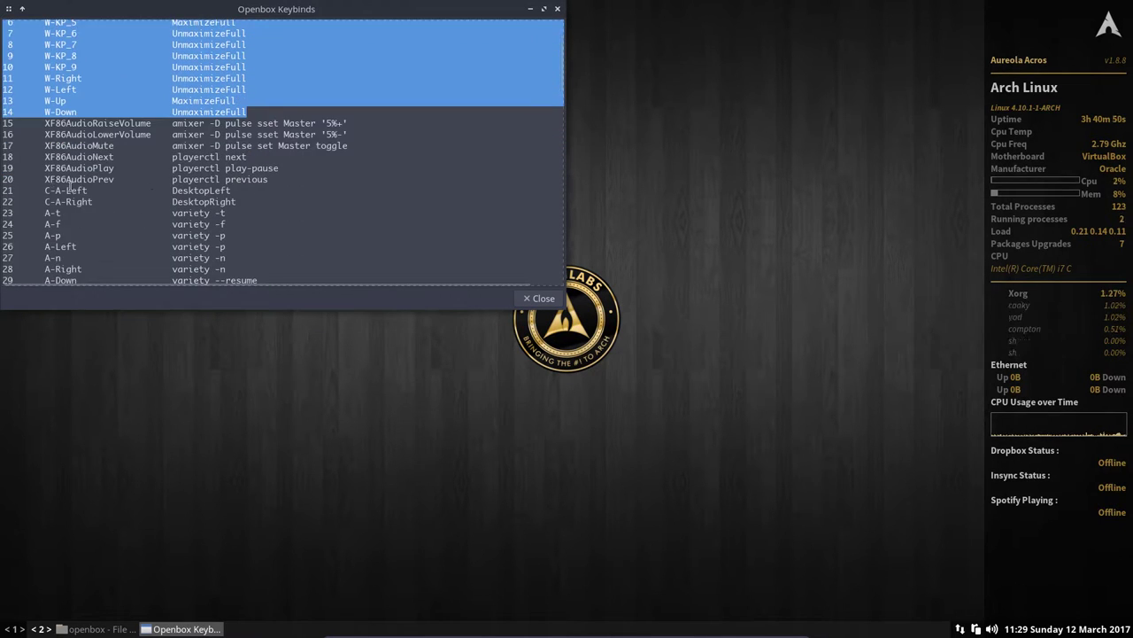
scroll(127, 229, "down", 1)
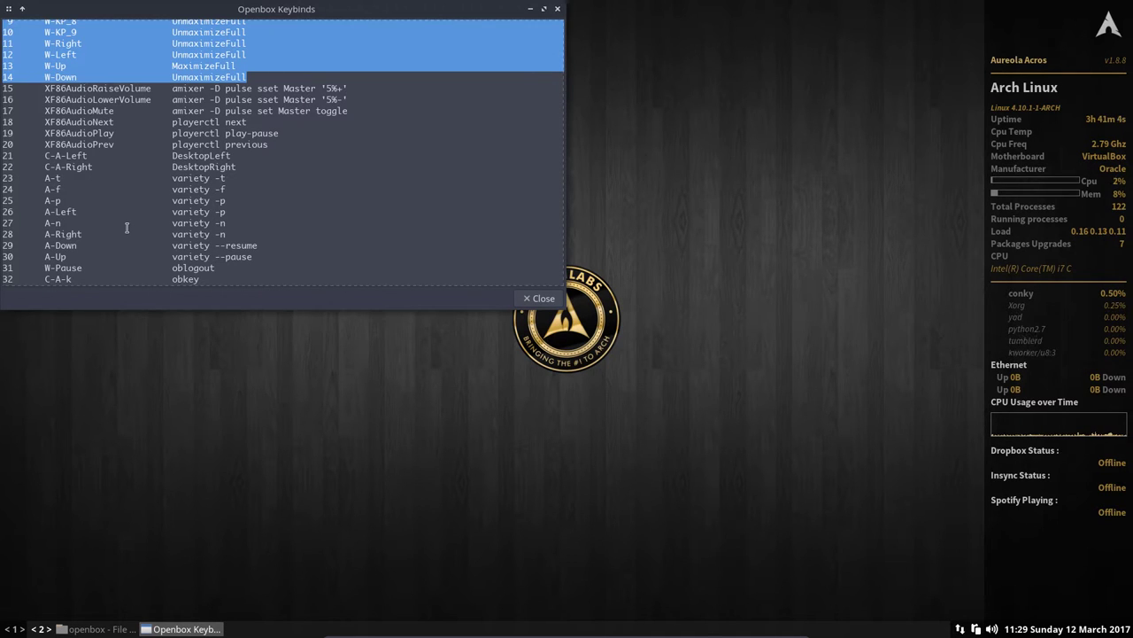
scroll(127, 228, "down", 1)
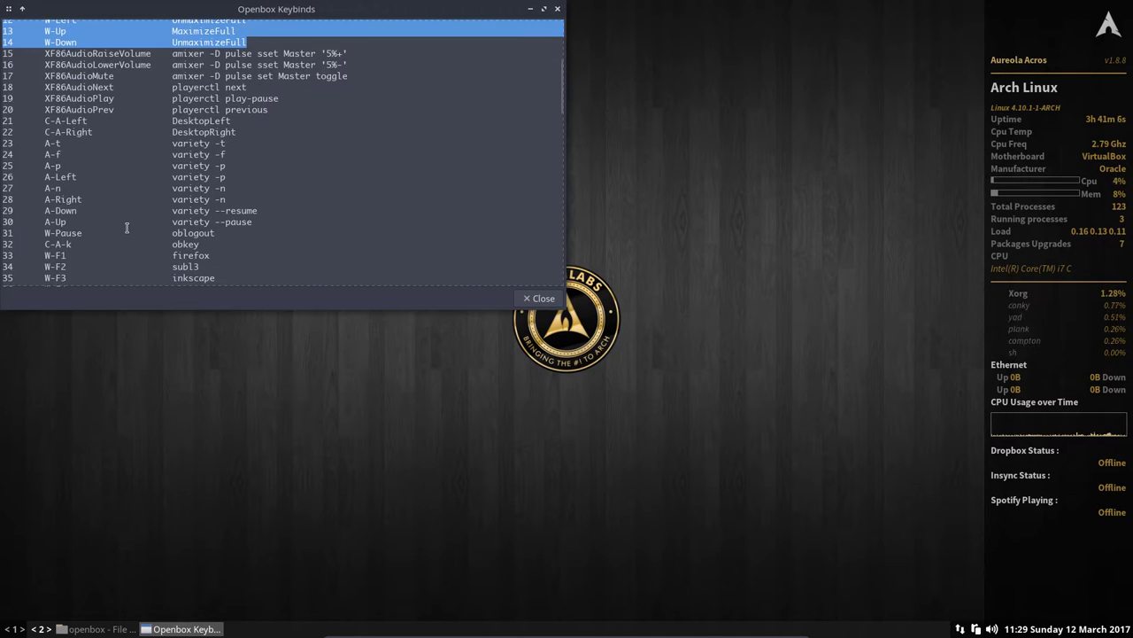
scroll(80, 233, "down", 4)
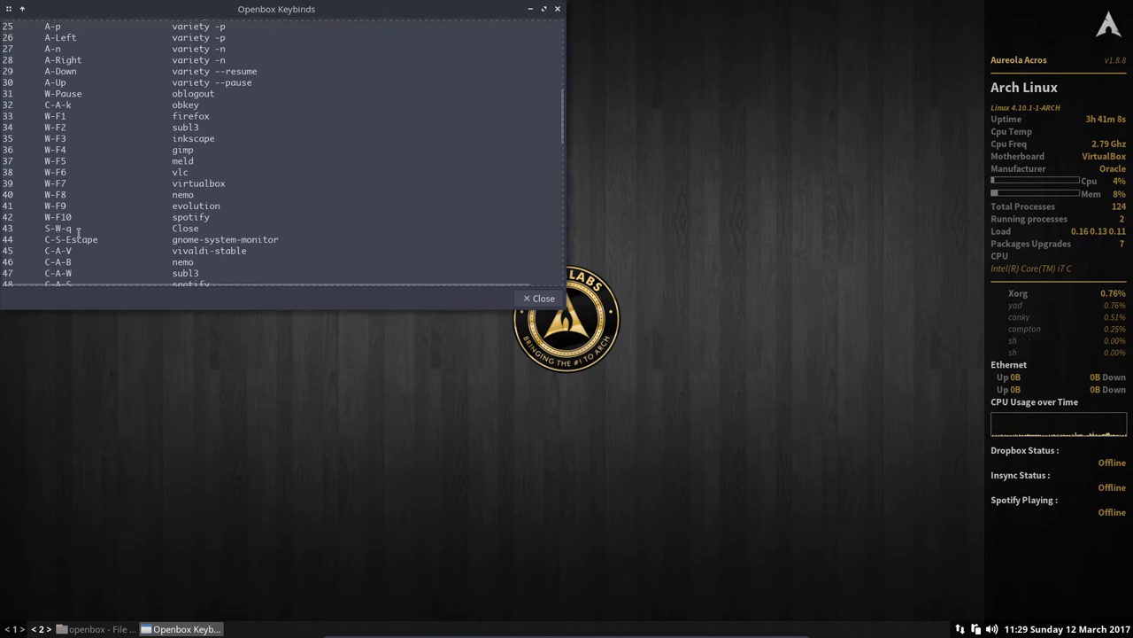